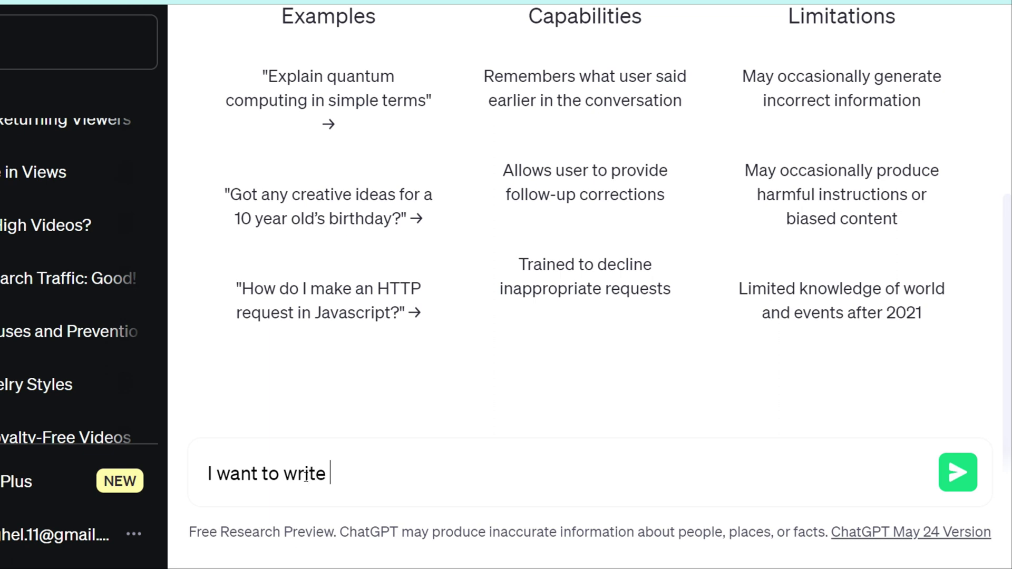
# Step: Ask for a one-column LaTeX template for a manuscript for POF, AIP submission
pyautogui.write('for')
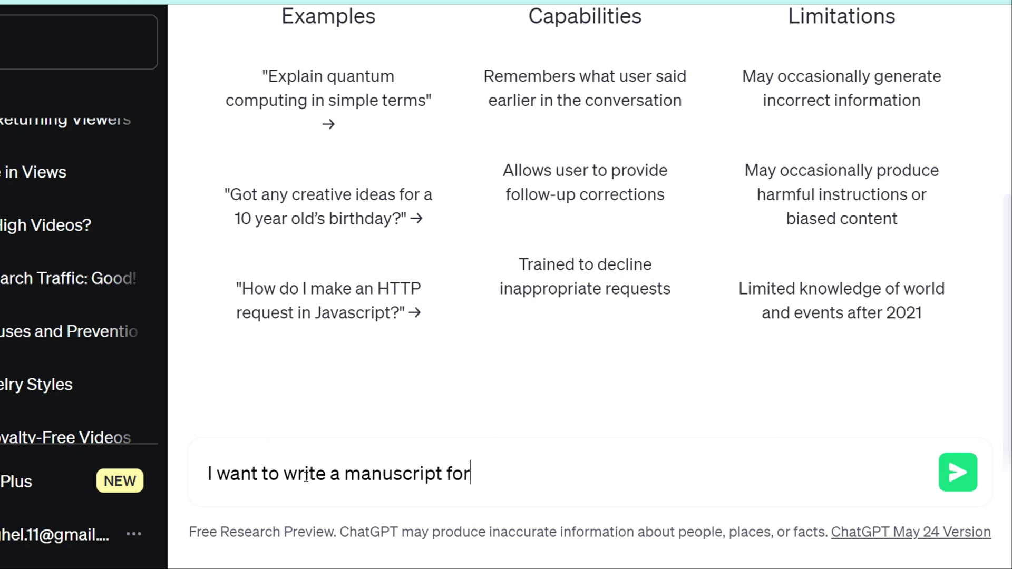
pyautogui.write(' POF, AIP submission,')
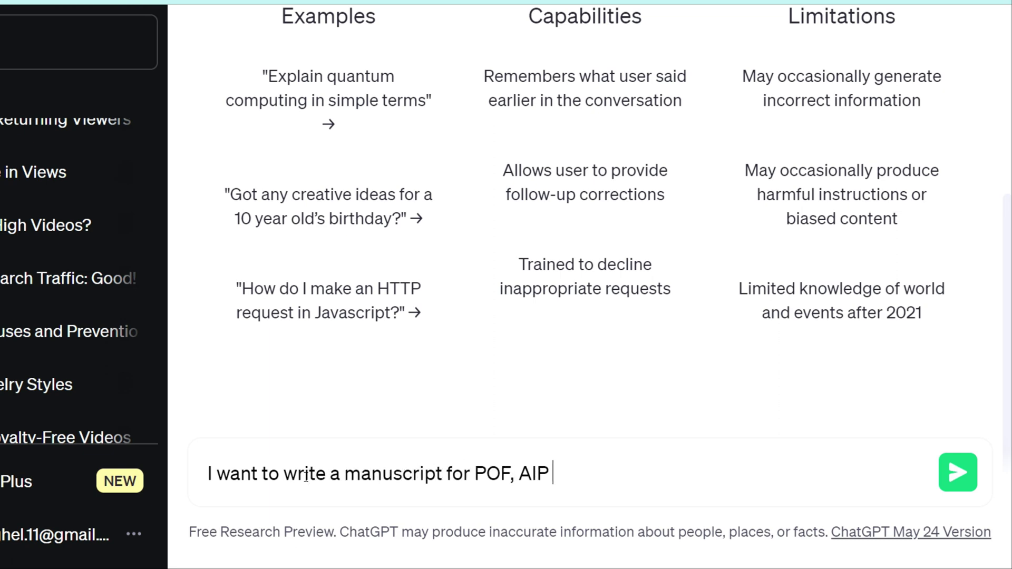
pyautogui.write(' can you plea')
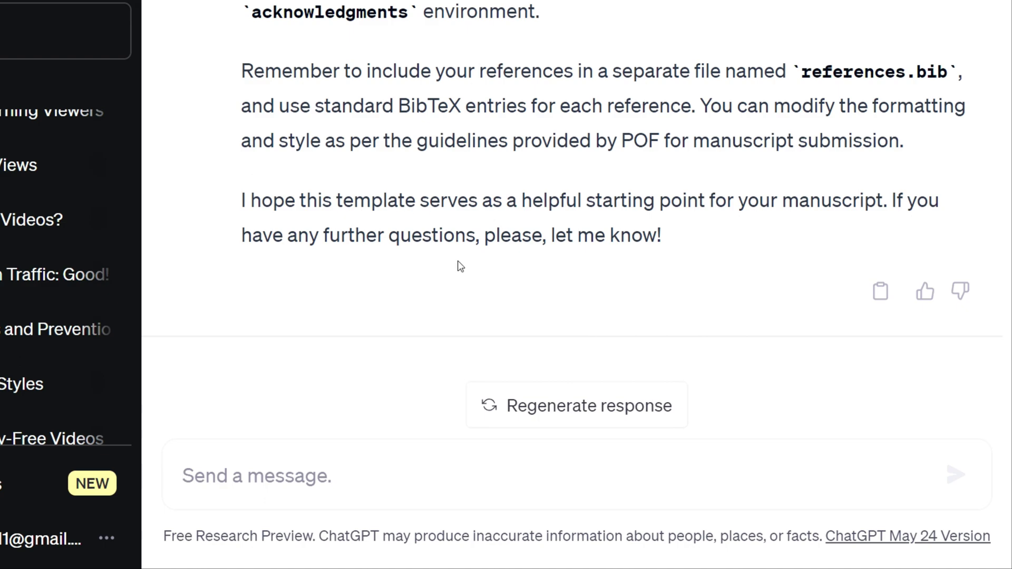
# Step: Look through the generated one-column LaTeX template and copy its complete code
pyautogui.scroll(10, 457, 266)
pyautogui.scroll(-3, 427, 218)
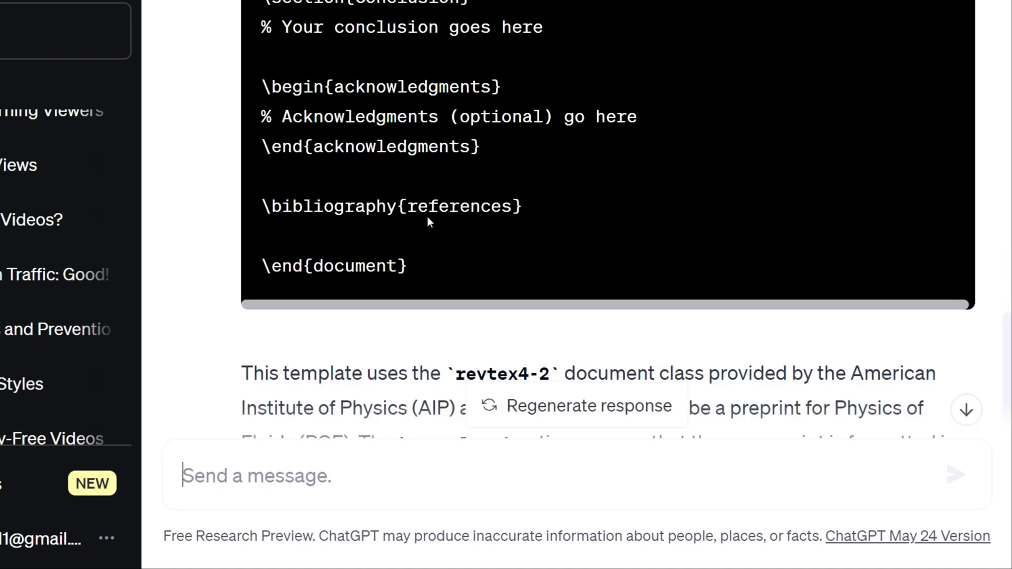
pyautogui.scroll(15, 456, 266)
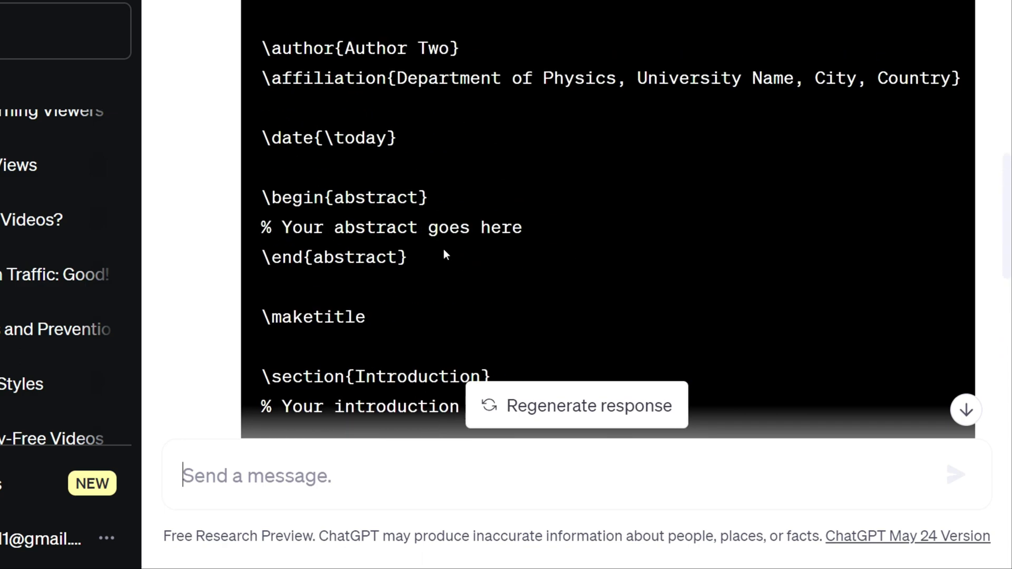
pyautogui.scroll(1, 443, 254)
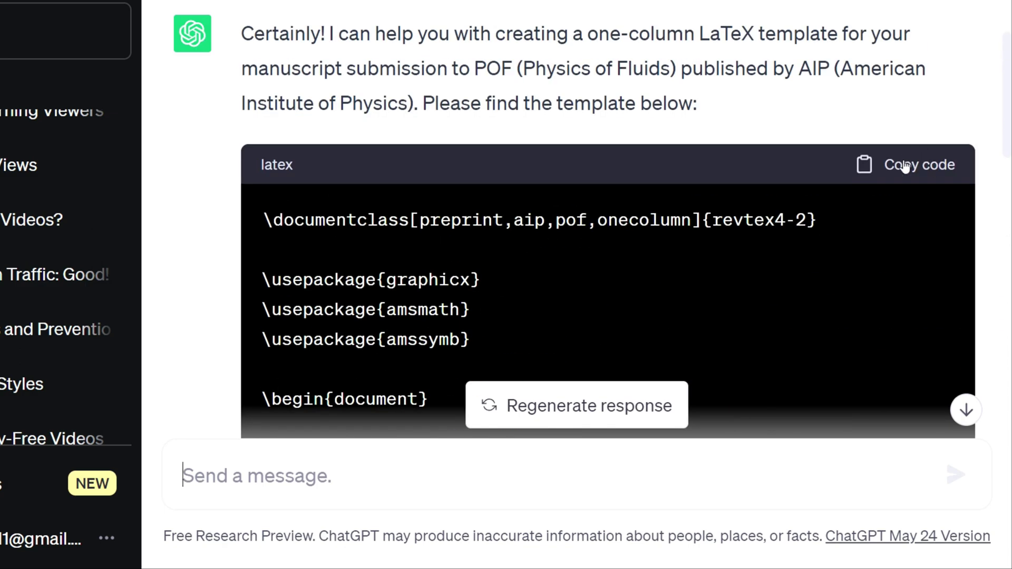
pyautogui.click(905, 164)
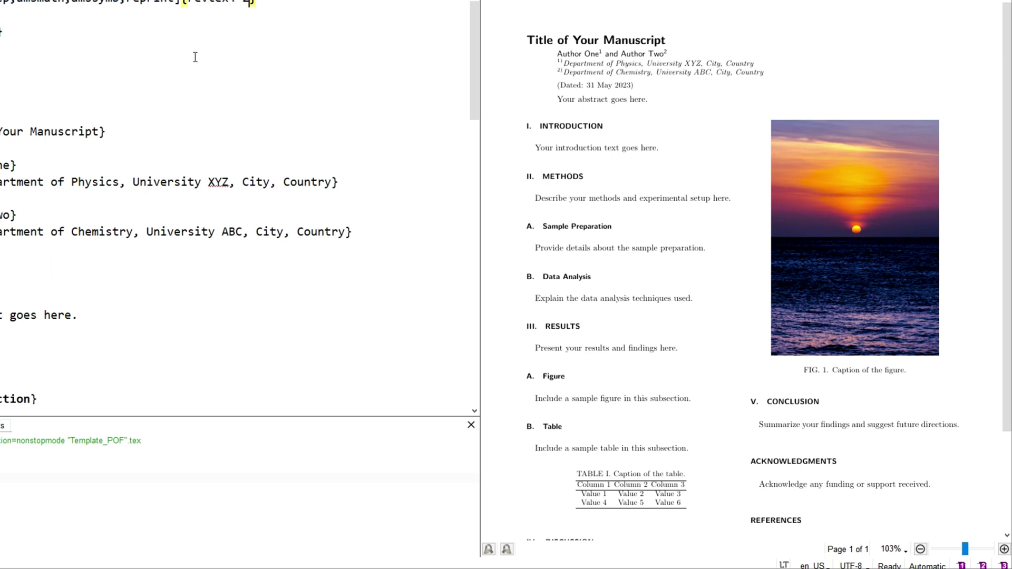
# Step: In TeXstudio, replace the entire content of Template_POF.tex with the copied template and build the PDF
pyautogui.hotkey('ctrl', 'a')
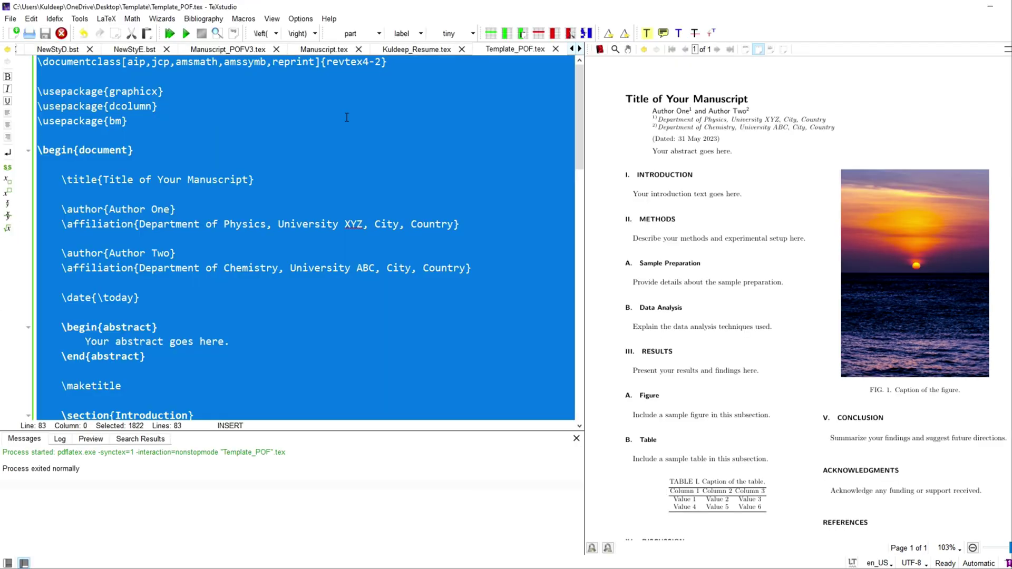
pyautogui.hotkey('ctrl', 'v')
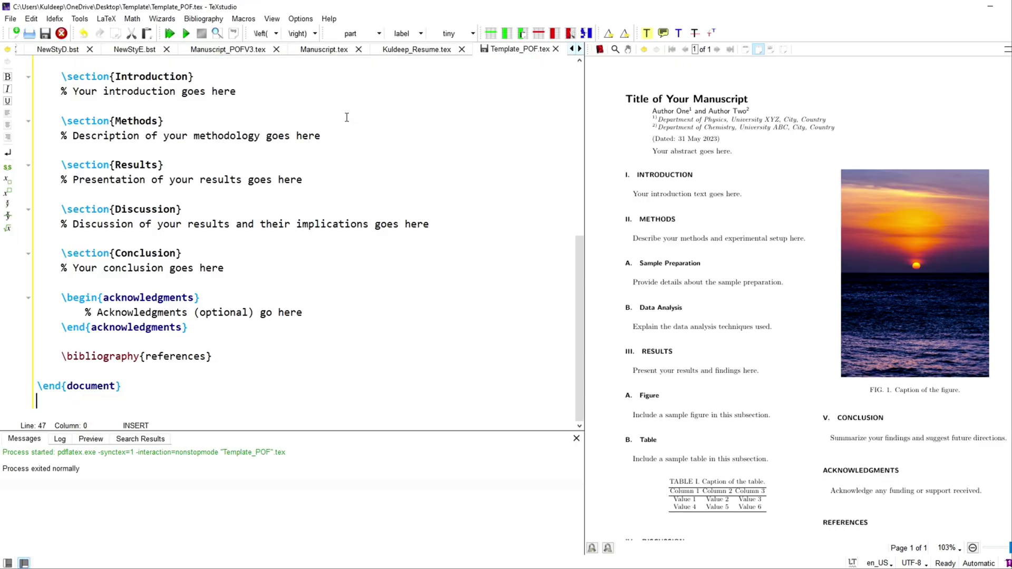
pyautogui.scroll(10, 296, 269)
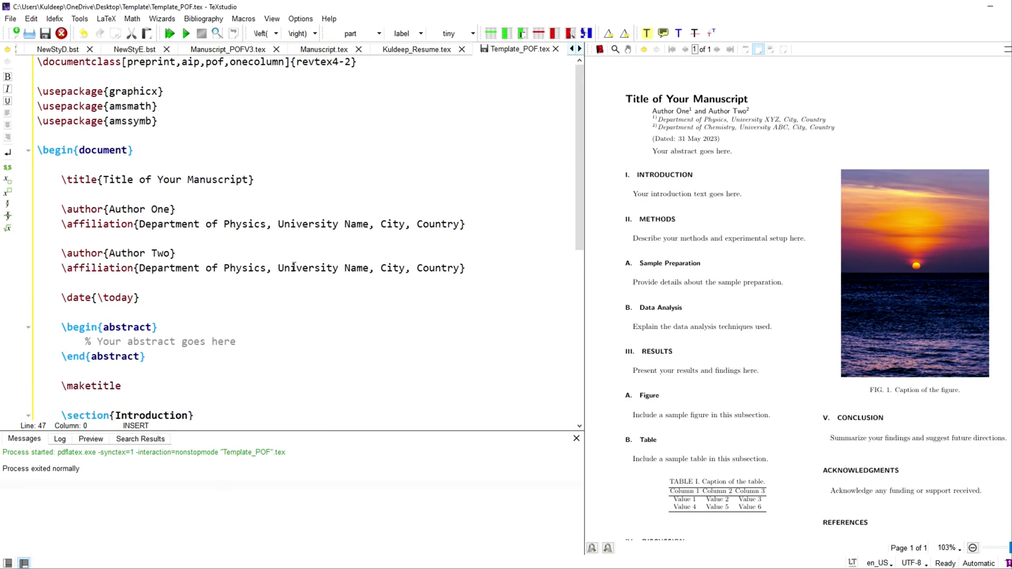
pyautogui.click(169, 33)
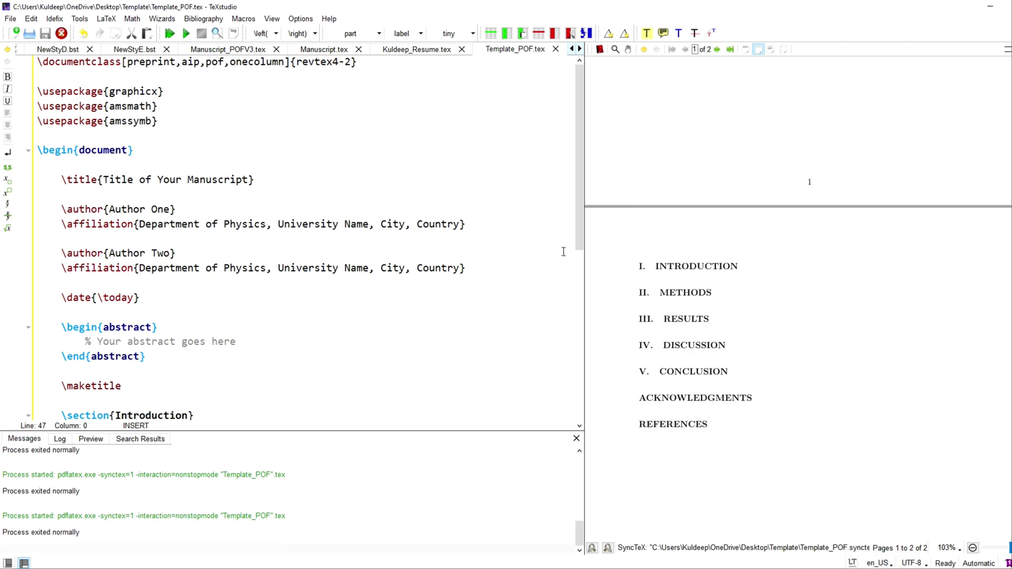
# Step: Widen the PDF preview and examine the compiled manuscript's title block and section headings on both pages
pyautogui.scroll(10, 672, 335)
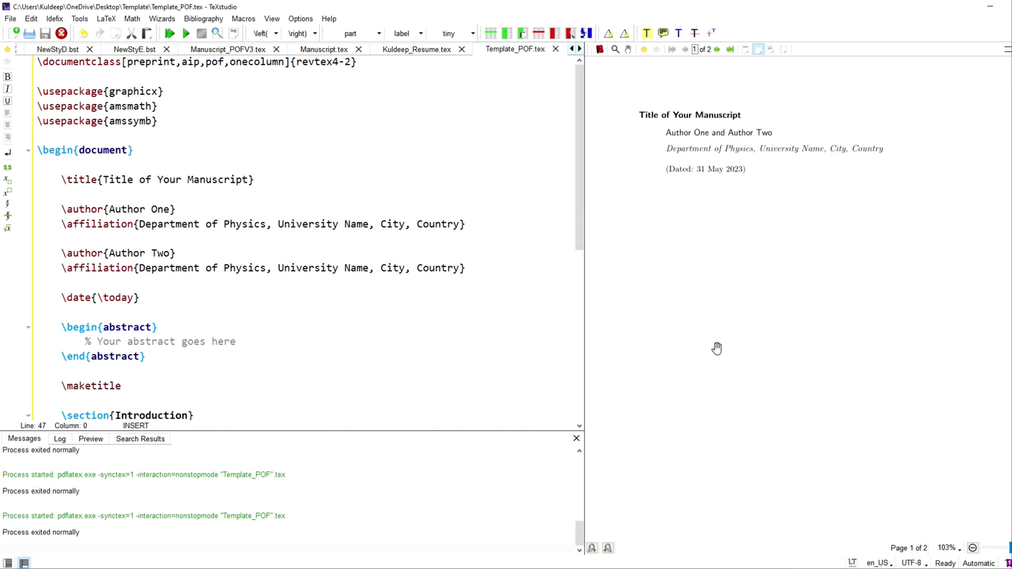
pyautogui.scroll(-10, 716, 348)
pyautogui.scroll(-4, 712, 358)
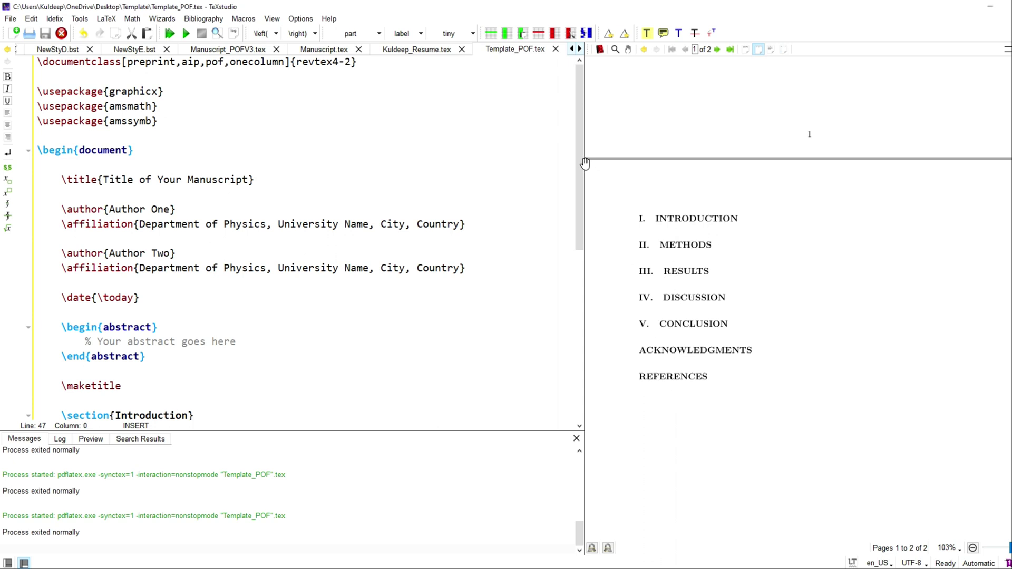
pyautogui.moveTo(584, 164); pyautogui.dragTo(237, 170)
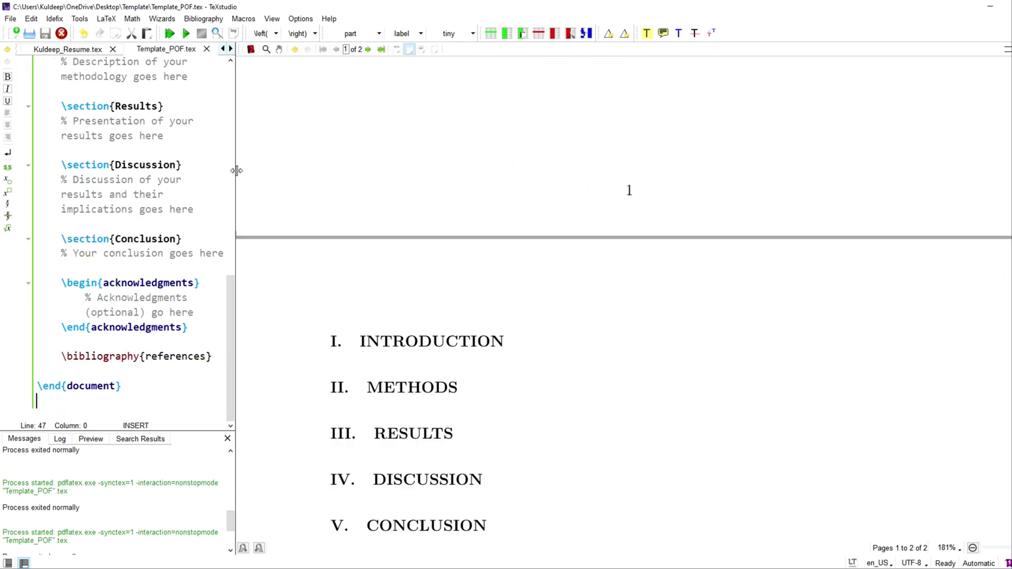
pyautogui.scroll(8, 647, 336)
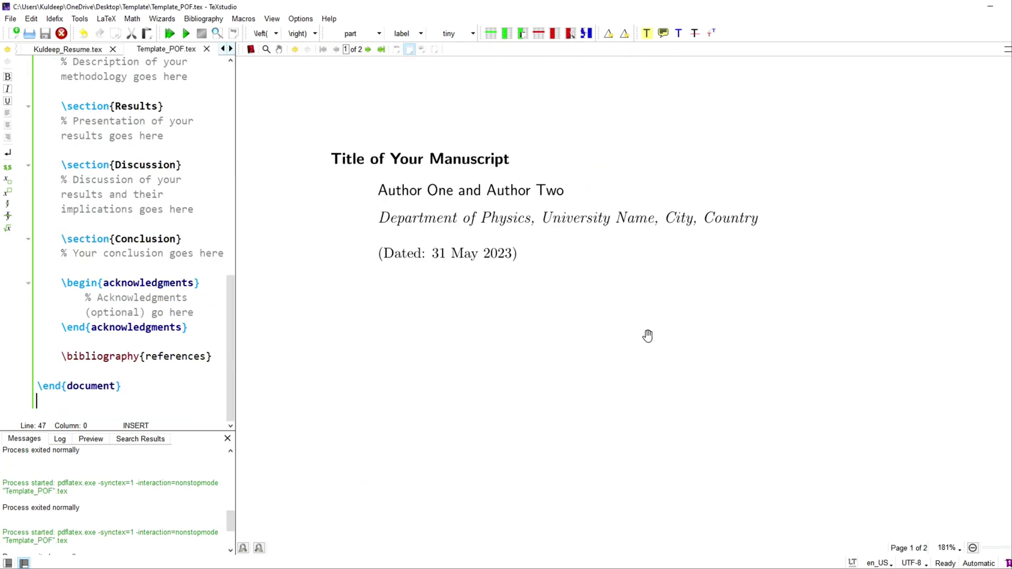
pyautogui.scroll(-8, 536, 309)
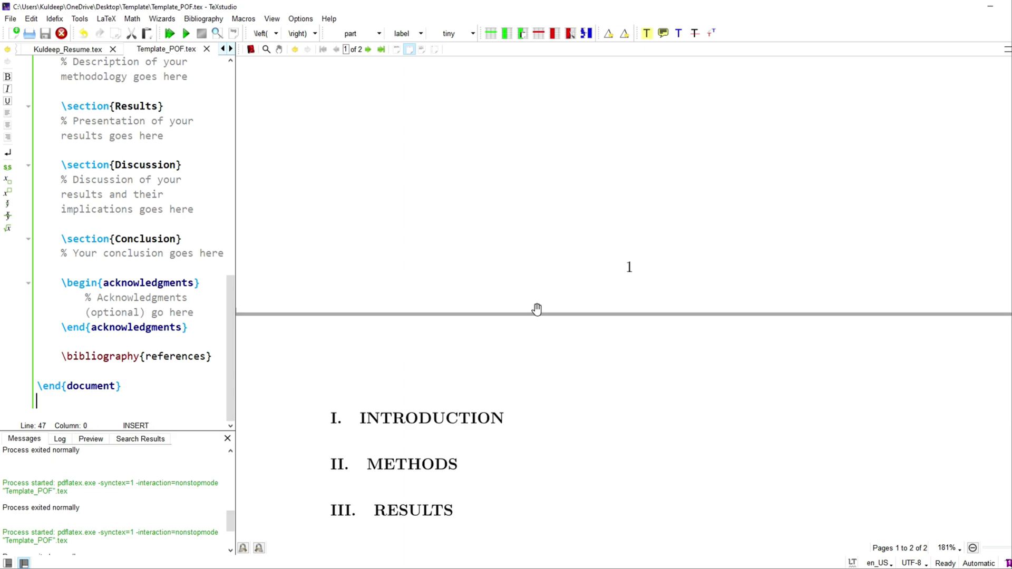
pyautogui.scroll(-4, 499, 253)
pyautogui.scroll(-5, 468, 454)
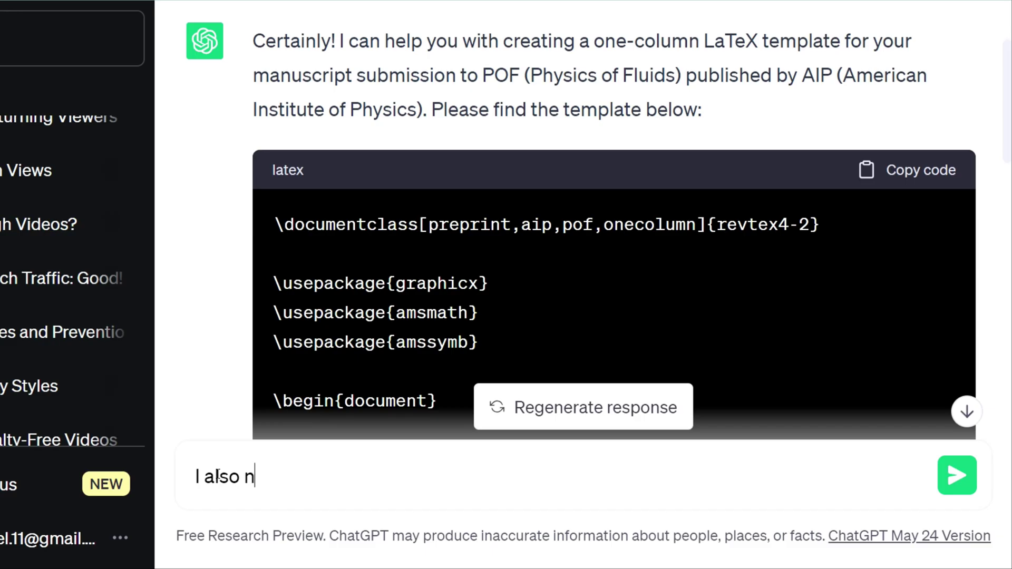
# Step: In ChatGPT, write a follow-up request for one sample figure, a table, a few references, subsections and some citation in text
pyautogui.write('eed to have ')
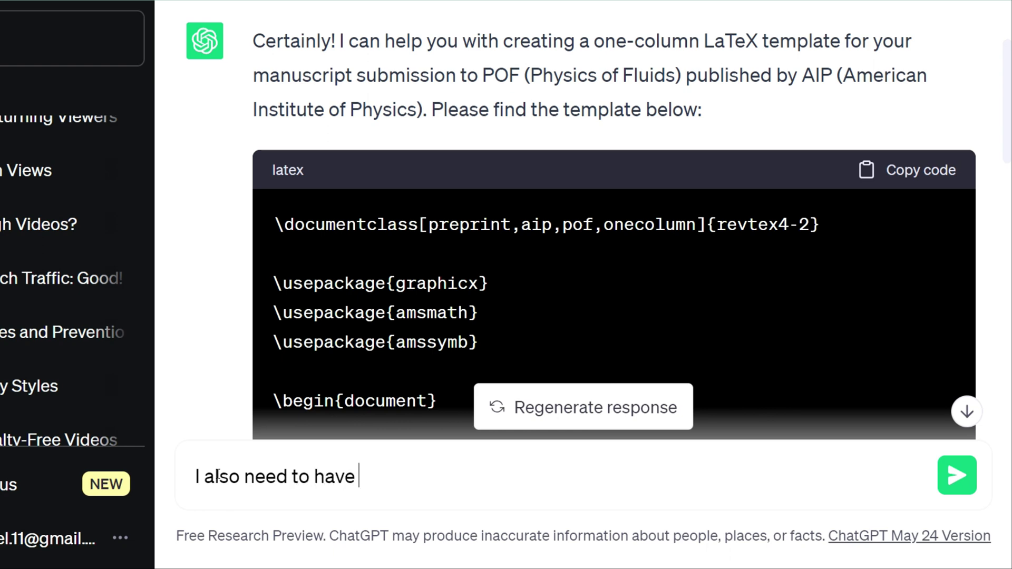
pyautogui.write('one smaple figure, table')
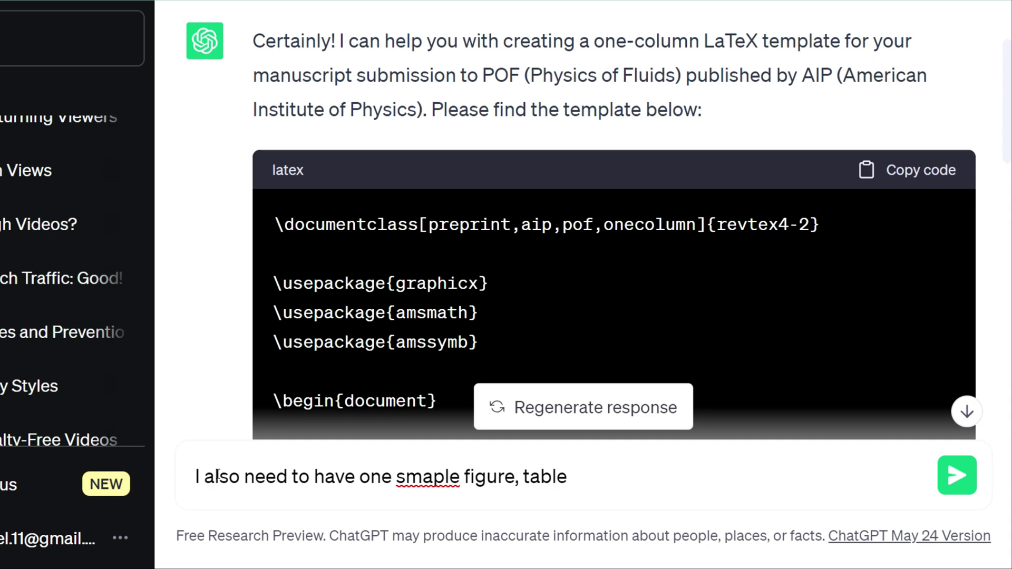
pyautogui.write(' few references, subsections')
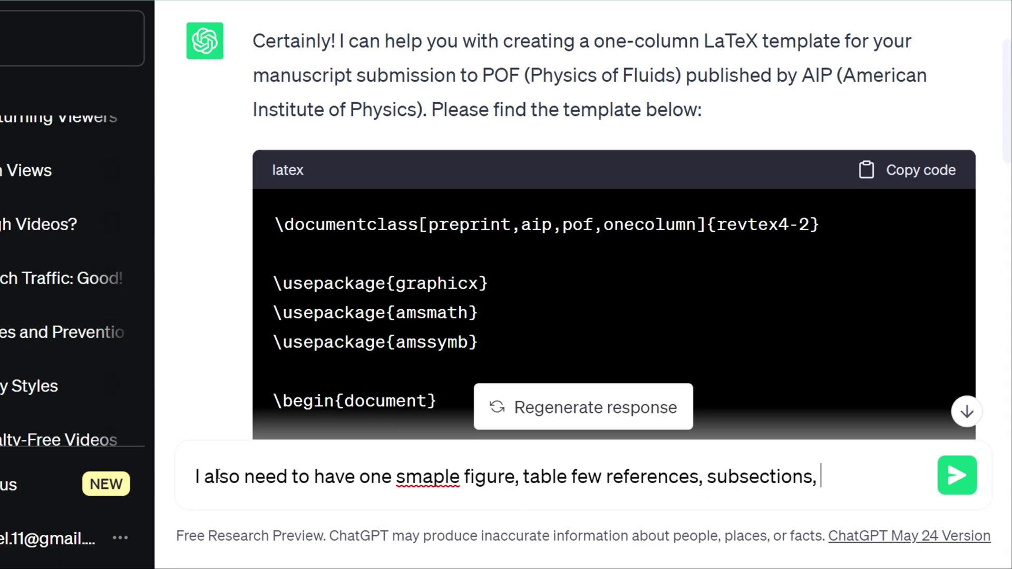
pyautogui.write(', some cita')
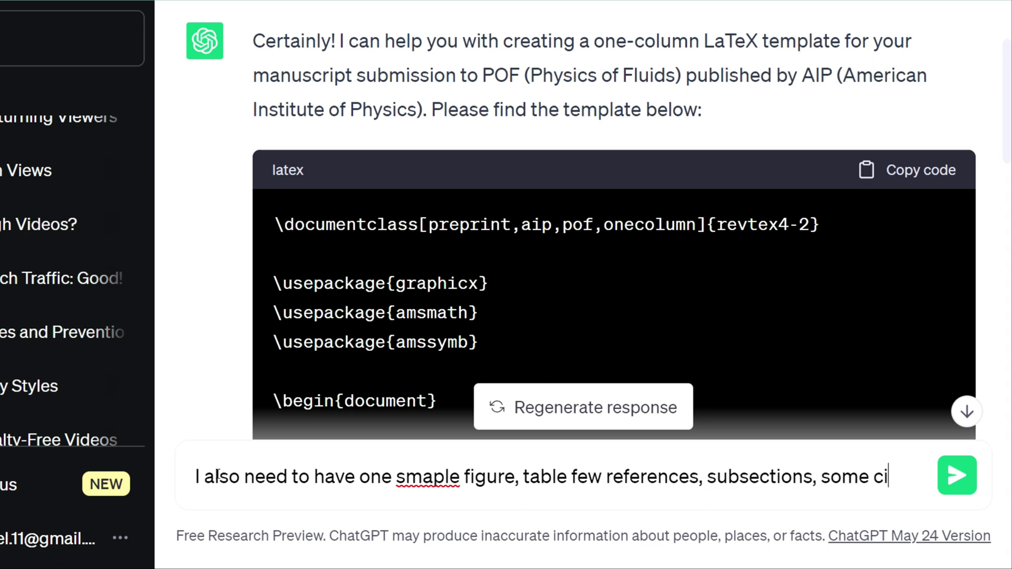
pyautogui.write('tion in text')
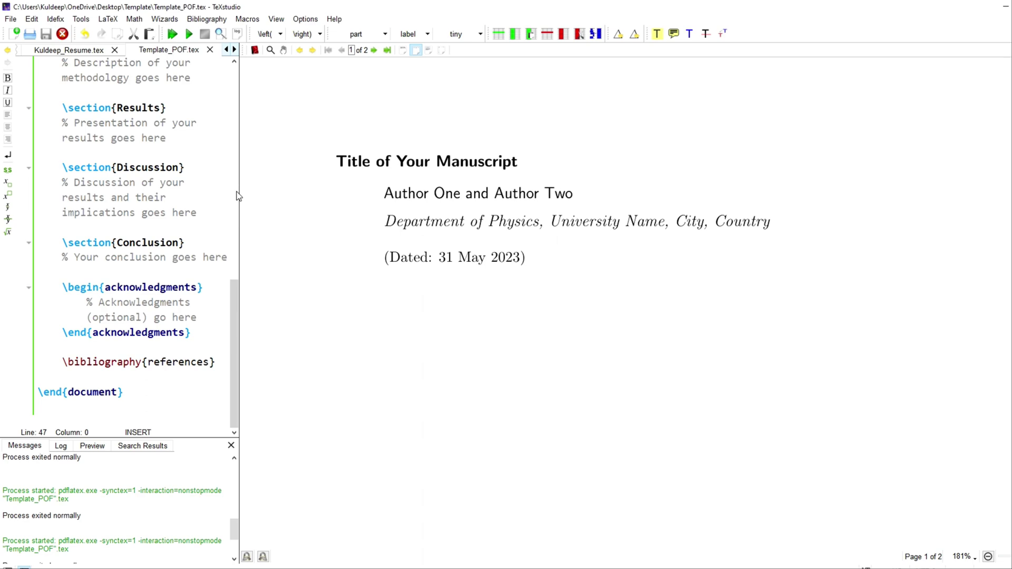
# Step: In TeXstudio, replace all of Template_POF.tex with the updated template code that includes the sample figure and table
pyautogui.click(194, 200)
pyautogui.hotkey('ctrl', 'a')
pyautogui.hotkey('ctrl', 'v')
# Step: Widen the source editor and review the updated code from the document class to the figure, table and citation
pyautogui.moveTo(238, 184); pyautogui.dragTo(682, 237)
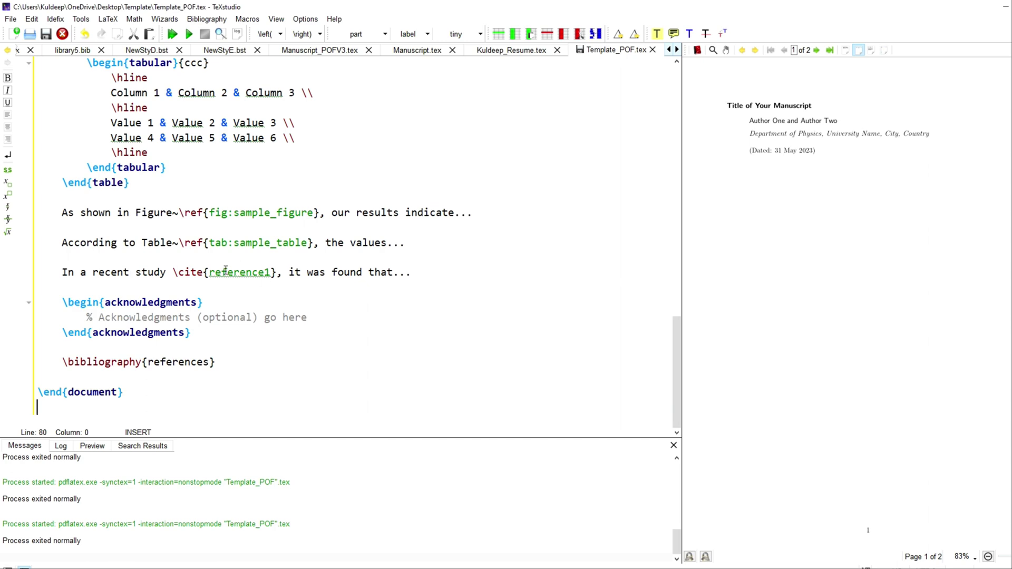
pyautogui.scroll(1, 248, 332)
pyautogui.scroll(-1, 248, 333)
pyautogui.scroll(4, 249, 333)
pyautogui.scroll(15, 248, 332)
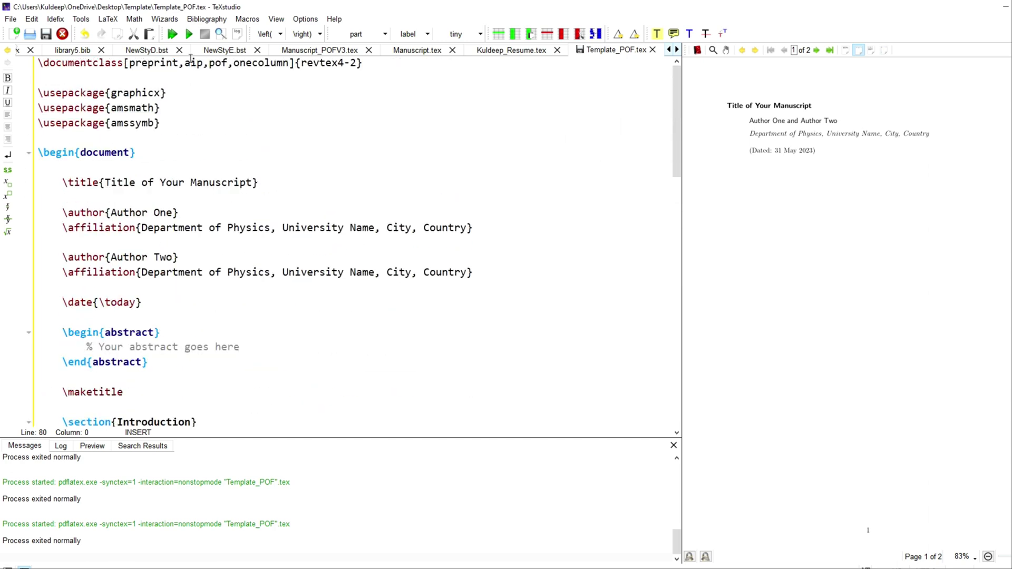
pyautogui.scroll(-15, 242, 283)
pyautogui.scroll(2, 241, 283)
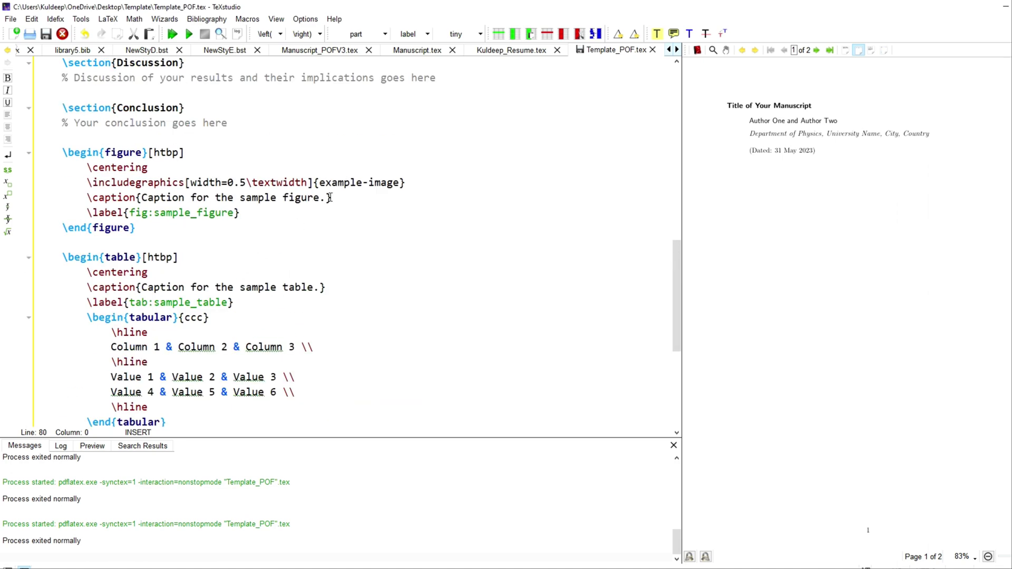
# Step: Set the source editor's font size to 22 in the TeXstudio configuration
pyautogui.click(82, 19)
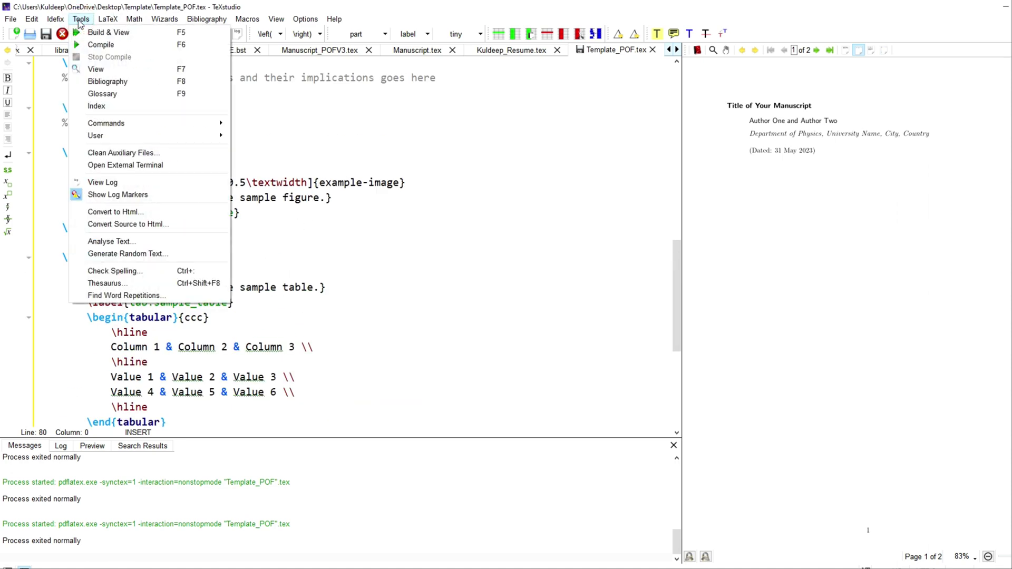
pyautogui.moveTo(107, 24)
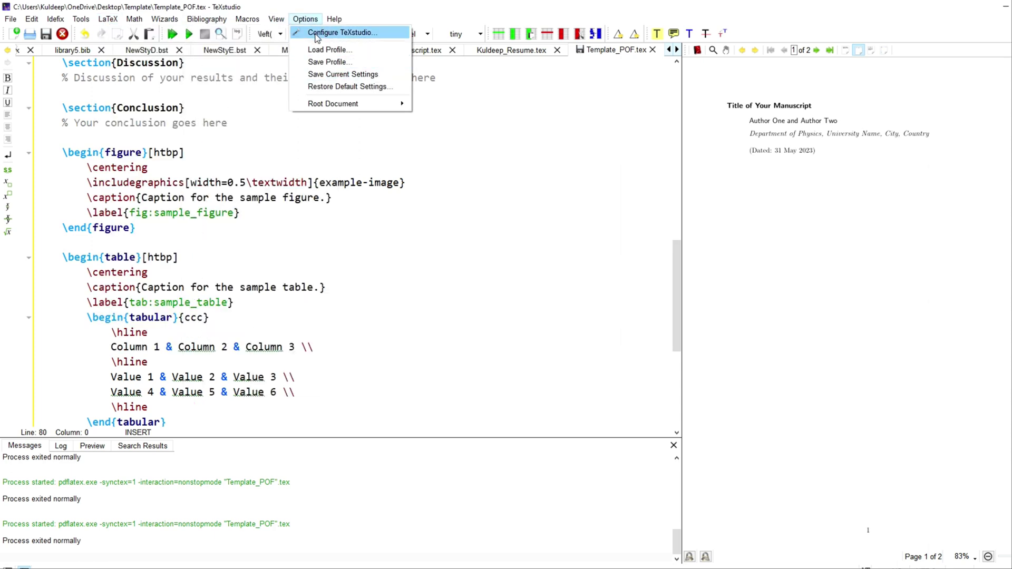
pyautogui.click(326, 32)
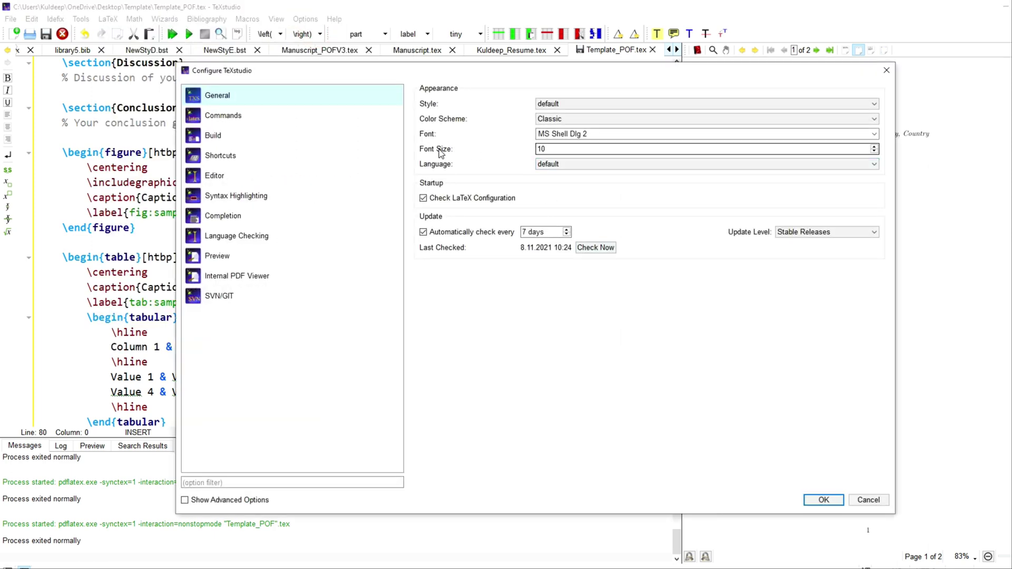
pyautogui.click(220, 177)
pyautogui.doubleClick(547, 118)
pyautogui.write('22')
pyautogui.click(820, 500)
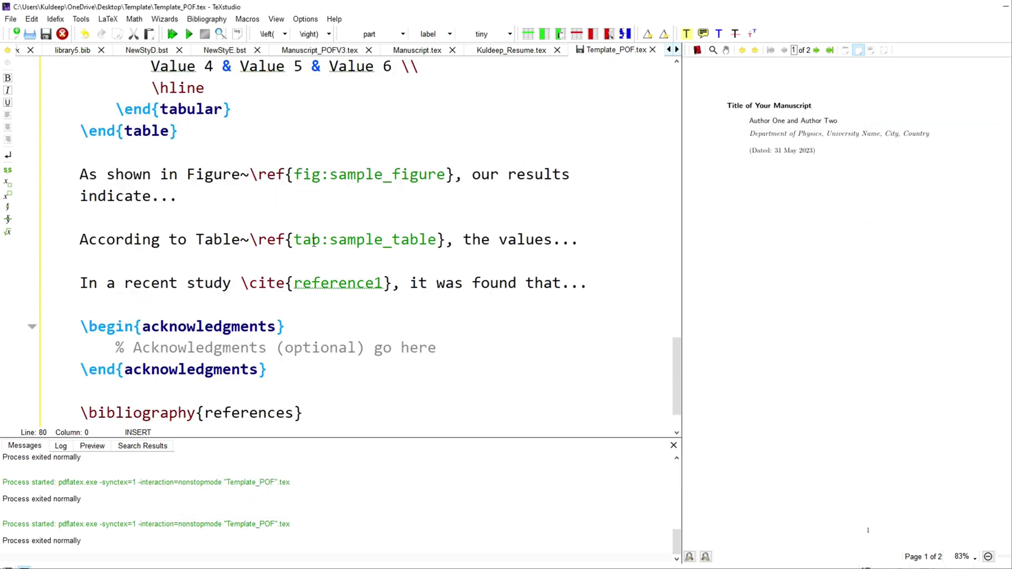
# Step: Change the sample figure's image file name to ABC and check the Template folder for the matching image
pyautogui.scroll(8, 348, 283)
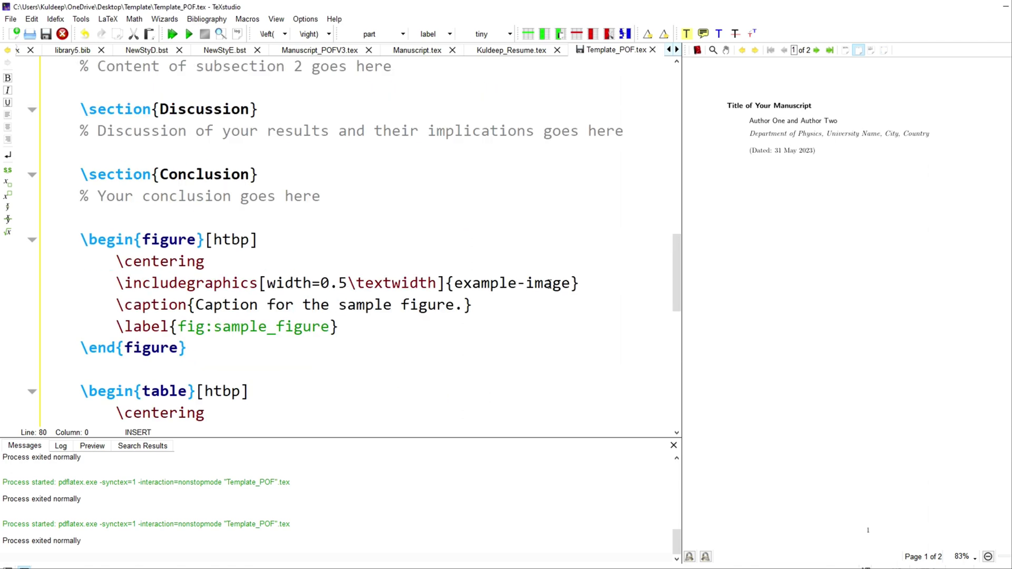
pyautogui.moveTo(573, 284); pyautogui.dragTo(458, 291)
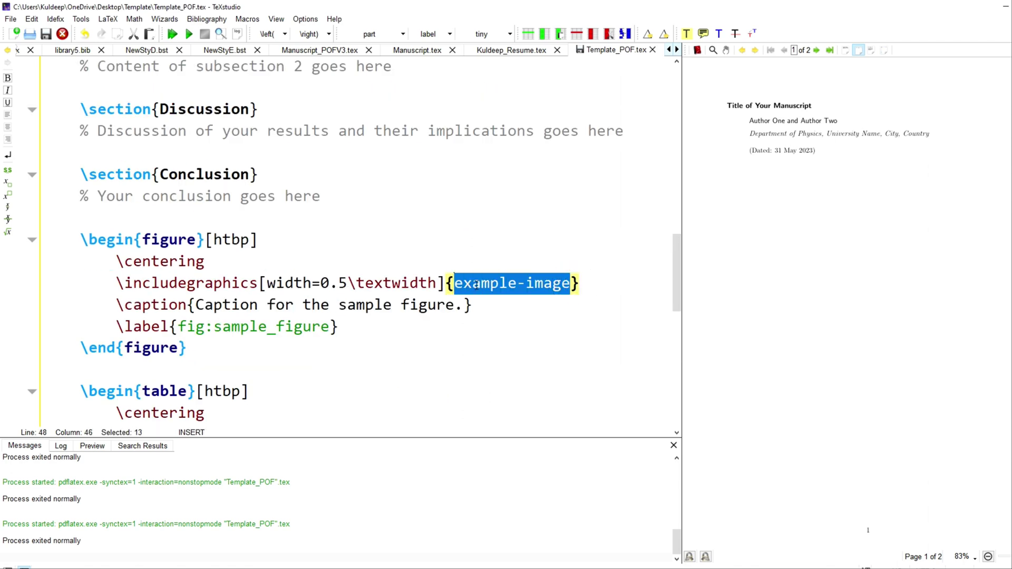
pyautogui.write('ABC')
pyautogui.click(255, 564)
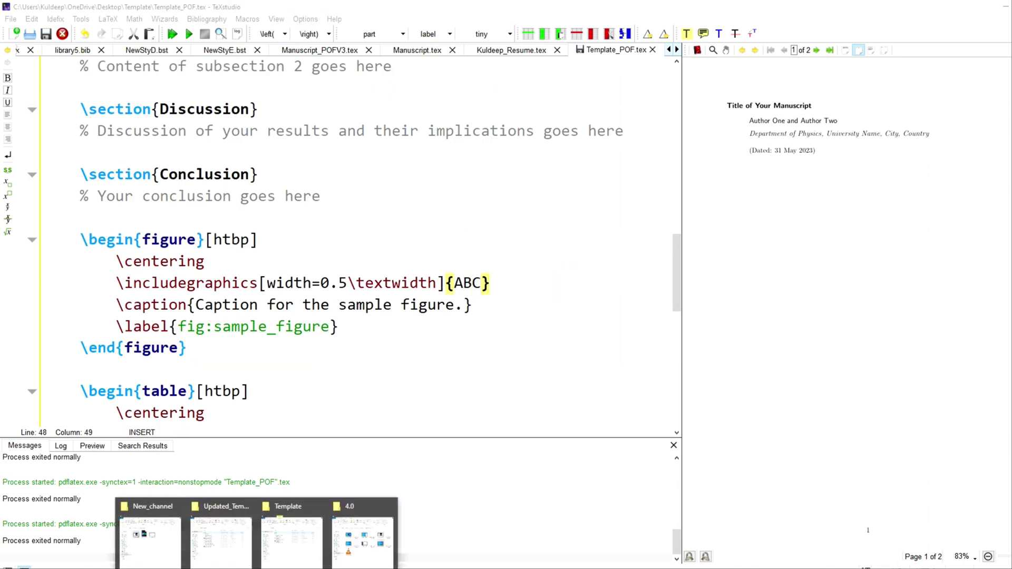
pyautogui.click(285, 548)
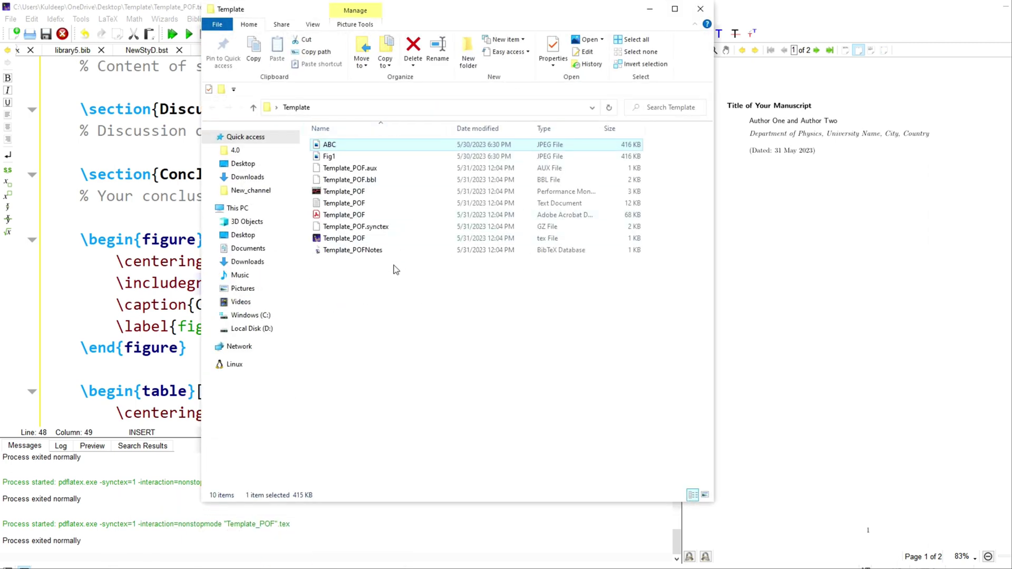
pyautogui.click(650, 9)
# Step: Check the remaining source code down to the citation and bibliography, and compile Template_POF.tex
pyautogui.scroll(-8, 337, 329)
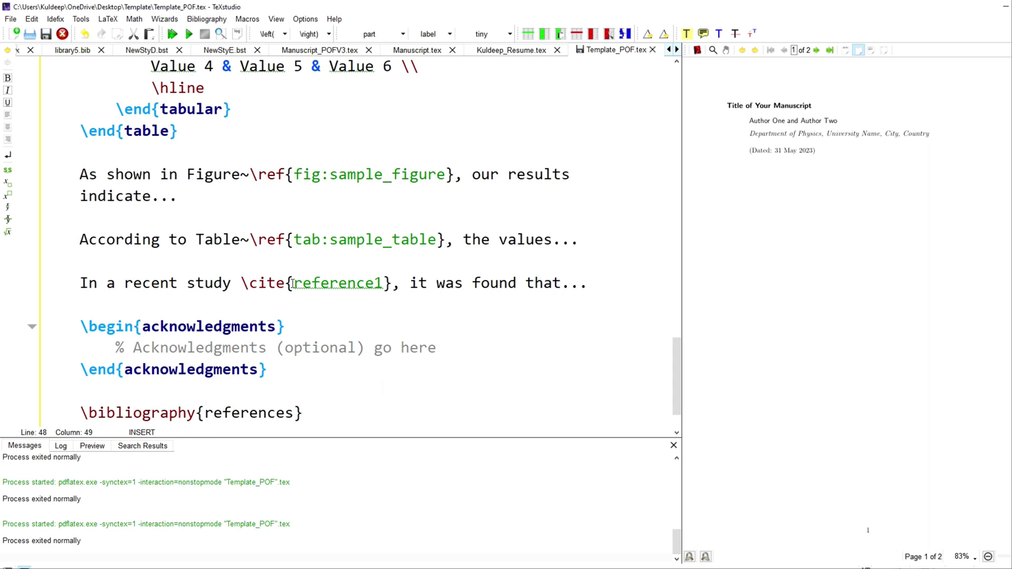
pyautogui.moveTo(387, 287)
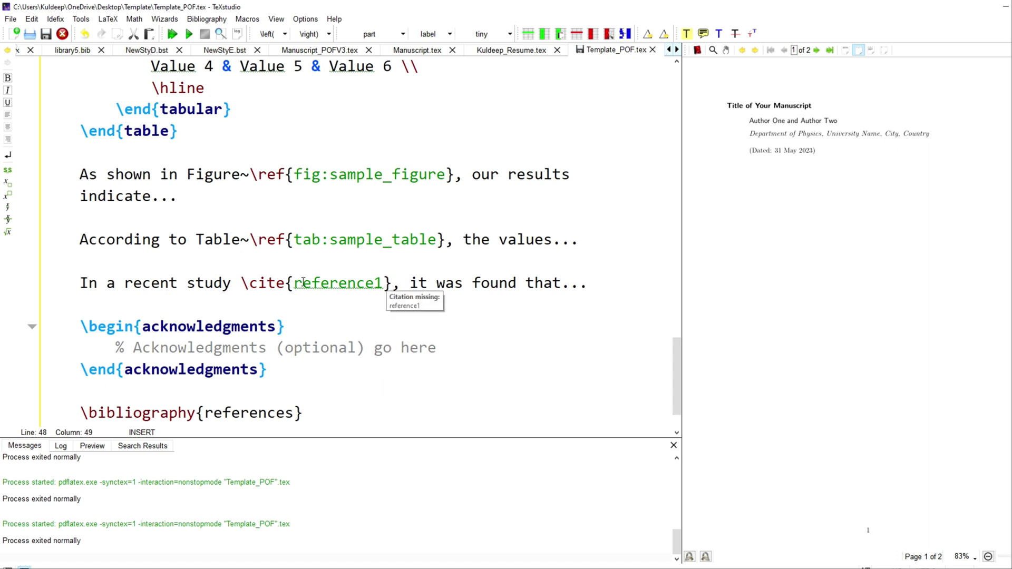
pyautogui.scroll(-1, 303, 282)
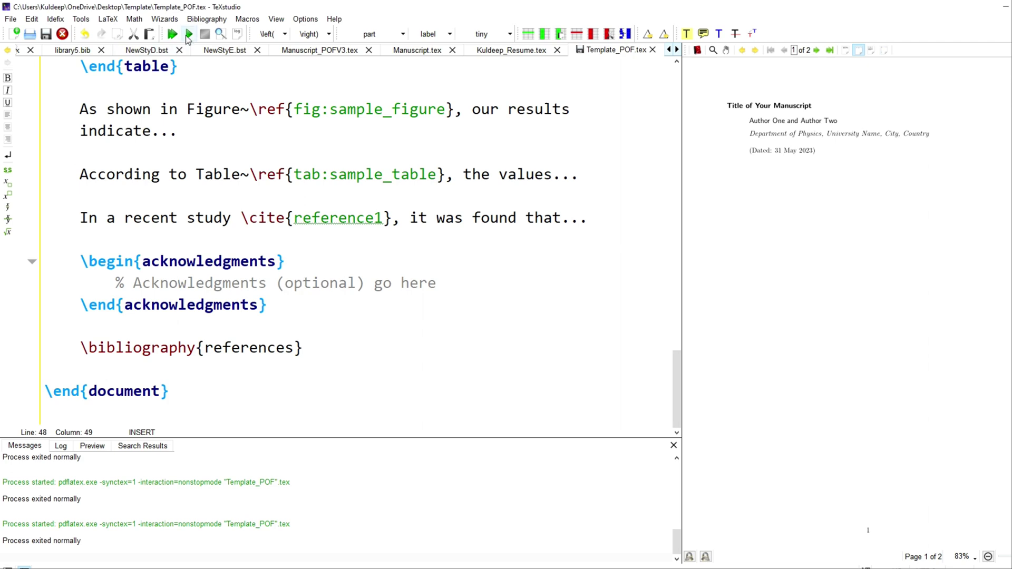
pyautogui.click(187, 37)
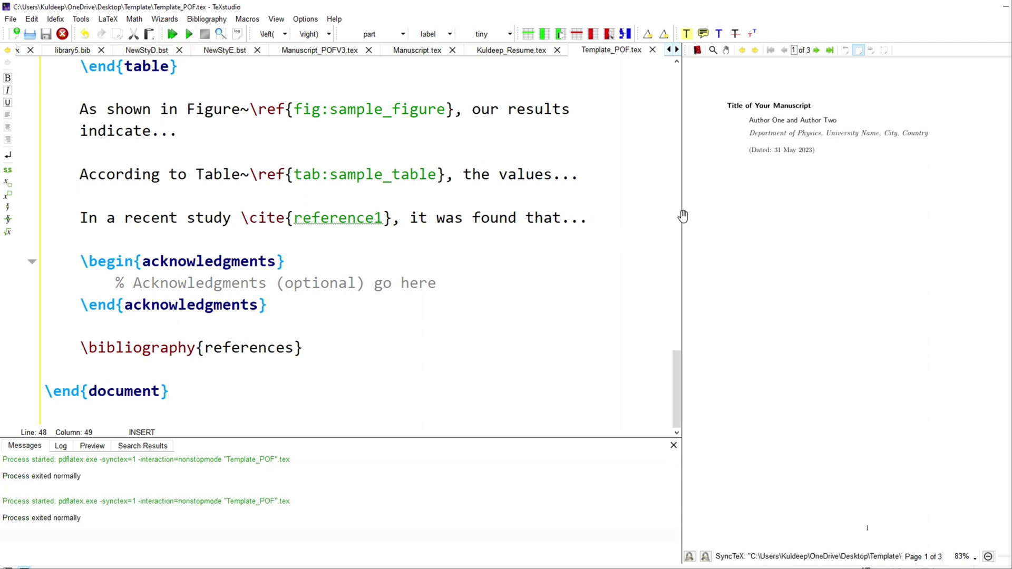
# Step: Widen the PDF preview and examine the compiled figure, table, cross-references, citation and reference list
pyautogui.moveTo(681, 211); pyautogui.dragTo(274, 208)
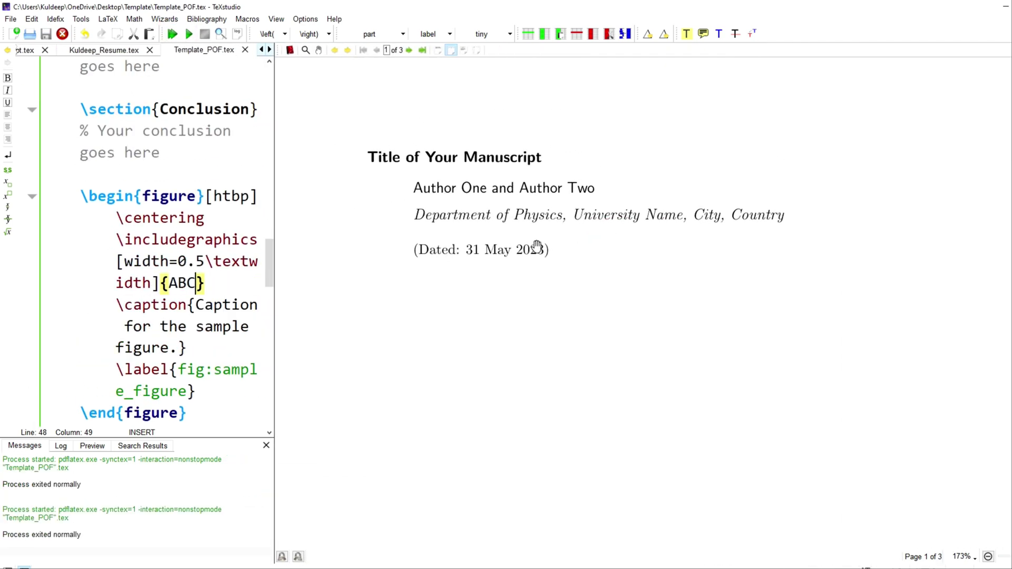
pyautogui.scroll(-10, 545, 315)
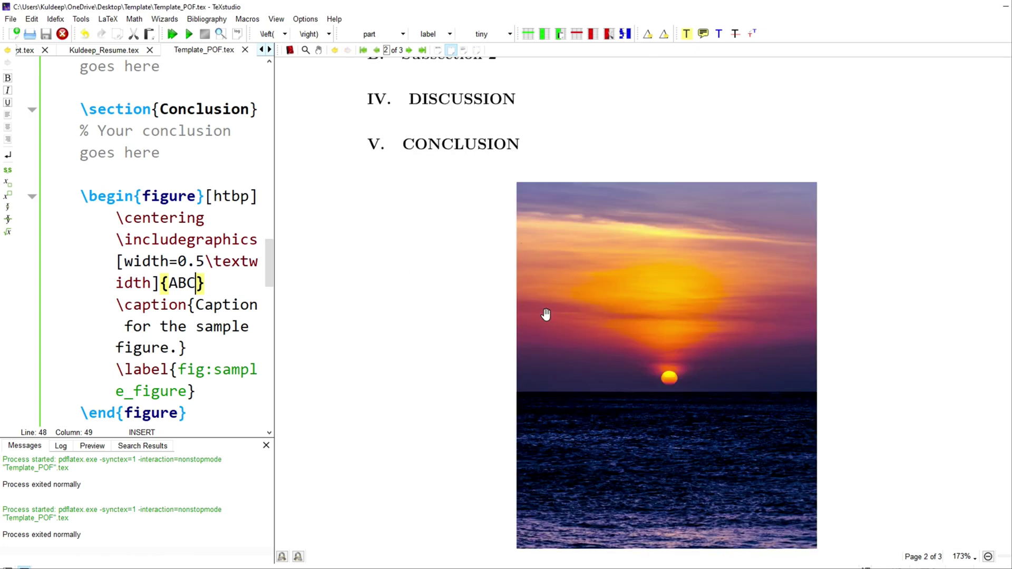
pyautogui.scroll(-3, 641, 397)
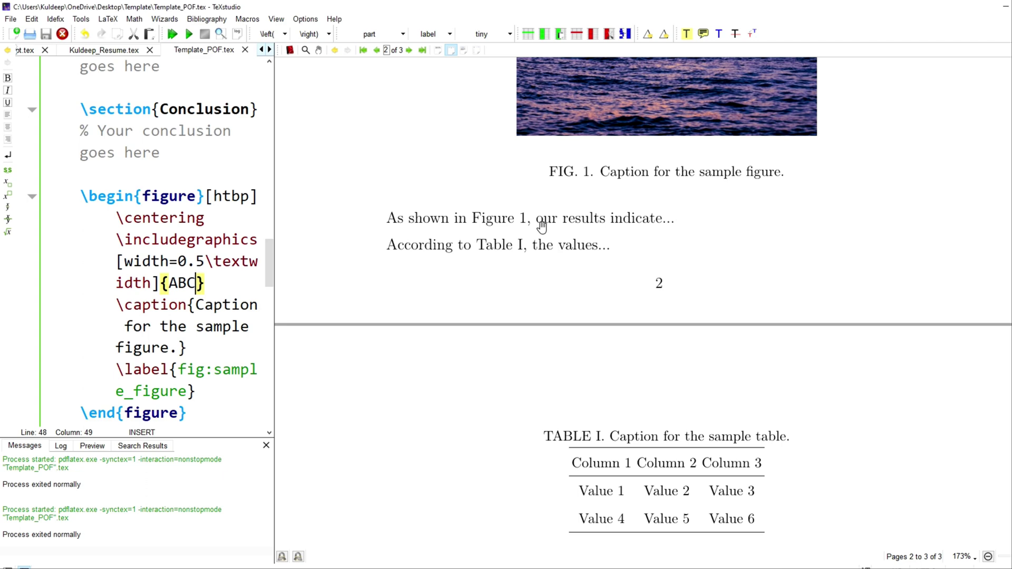
pyautogui.scroll(-3, 544, 260)
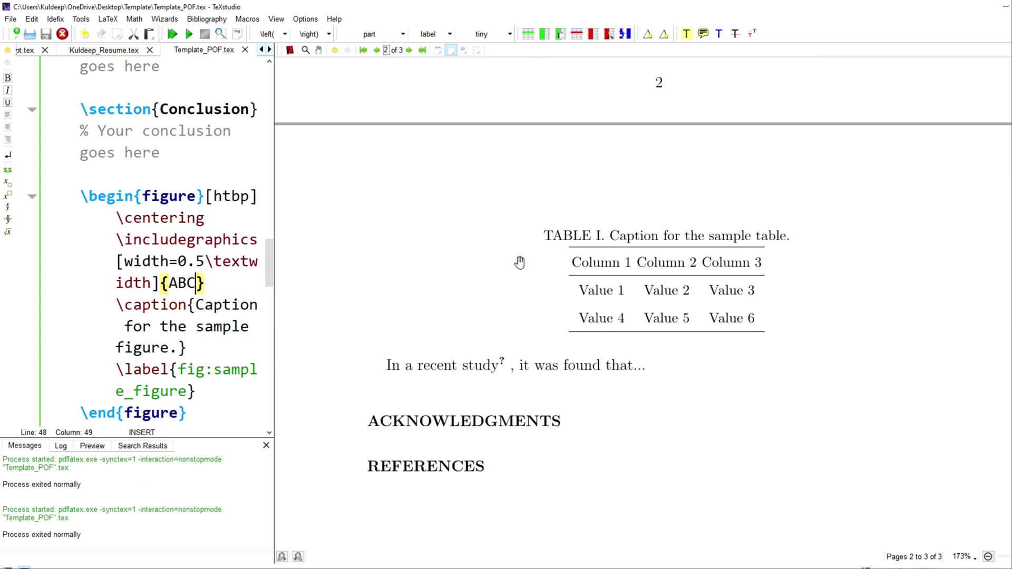
pyautogui.scroll(-3, 612, 300)
pyautogui.scroll(1, 553, 290)
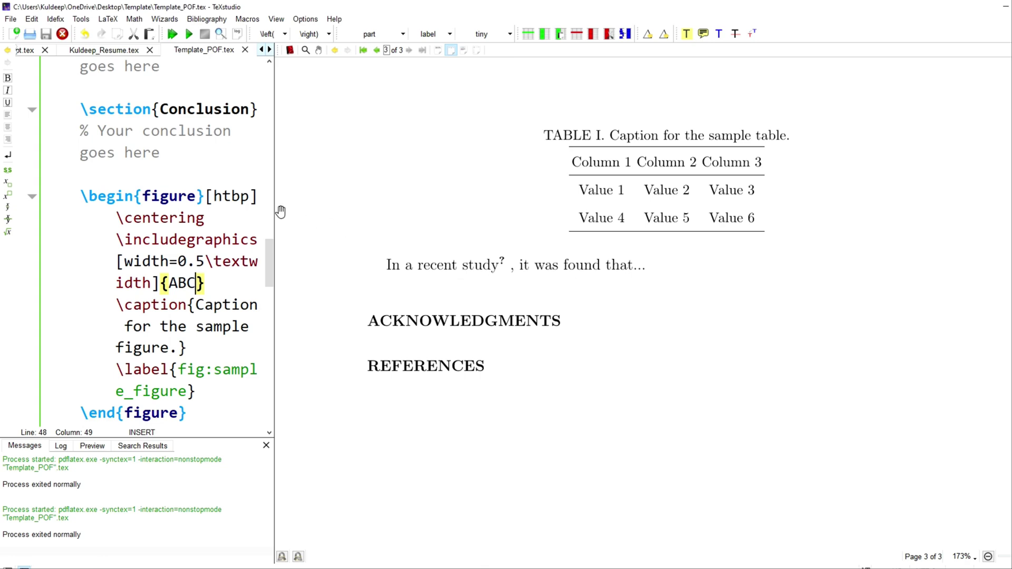
pyautogui.moveTo(273, 202); pyautogui.dragTo(344, 204)
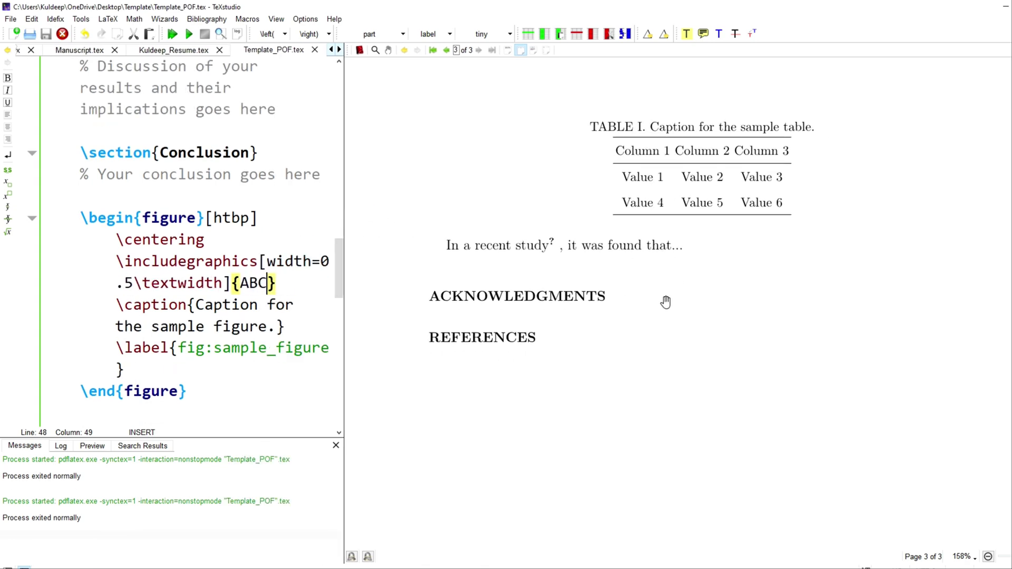
pyautogui.scroll(-3, 665, 302)
pyautogui.scroll(4, 665, 302)
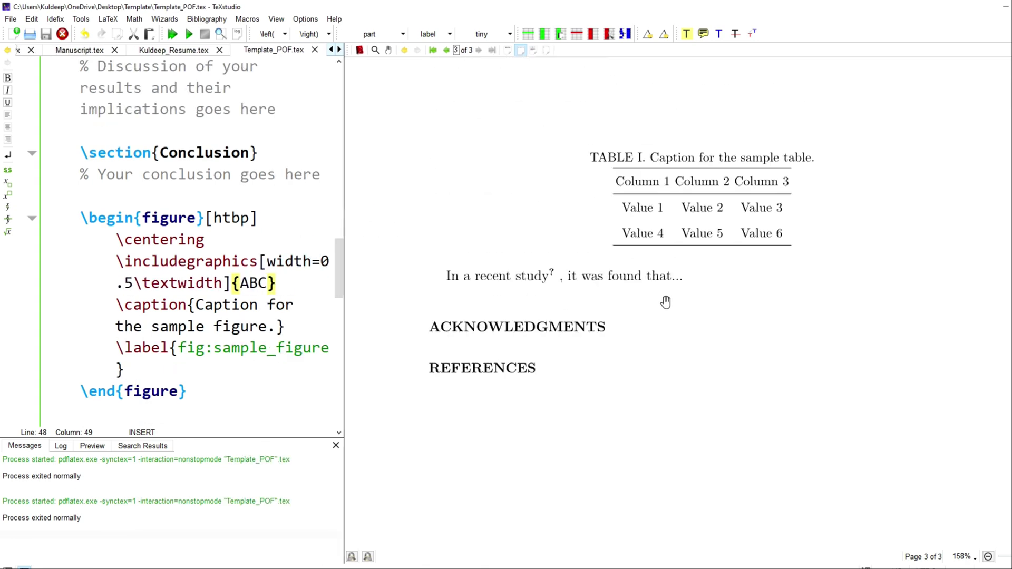
pyautogui.scroll(20, 666, 302)
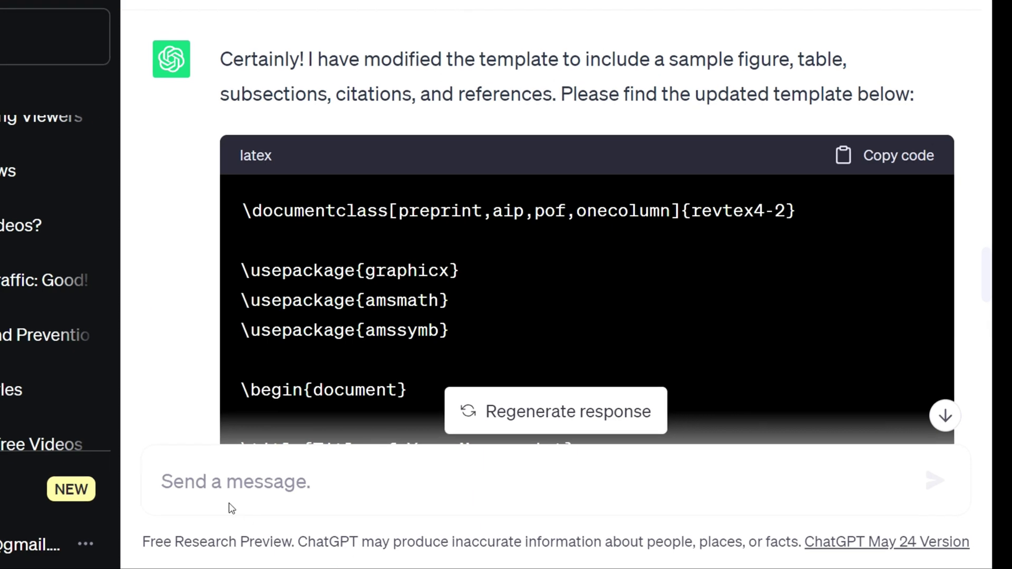
# Step: Switch to ChatGPT and send the request "I want three references and abstract also in above code"
pyautogui.click(210, 481)
pyautogui.write('I want three')
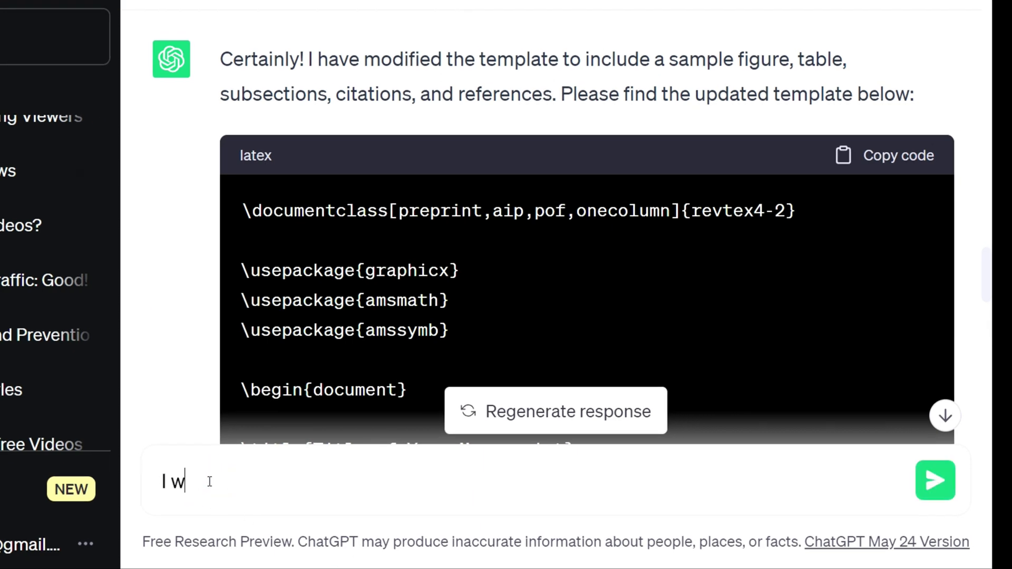
pyautogui.write(' refe')
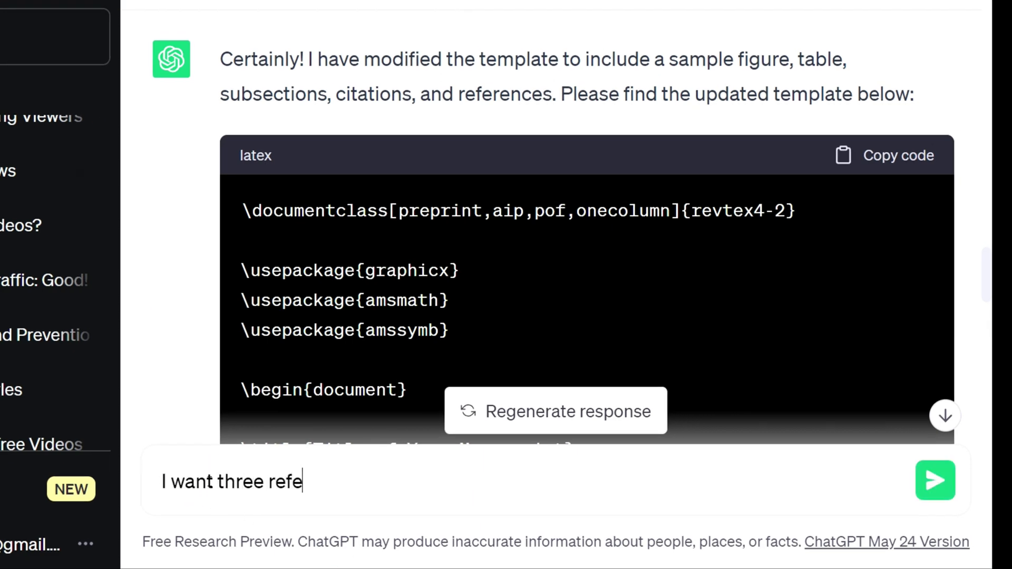
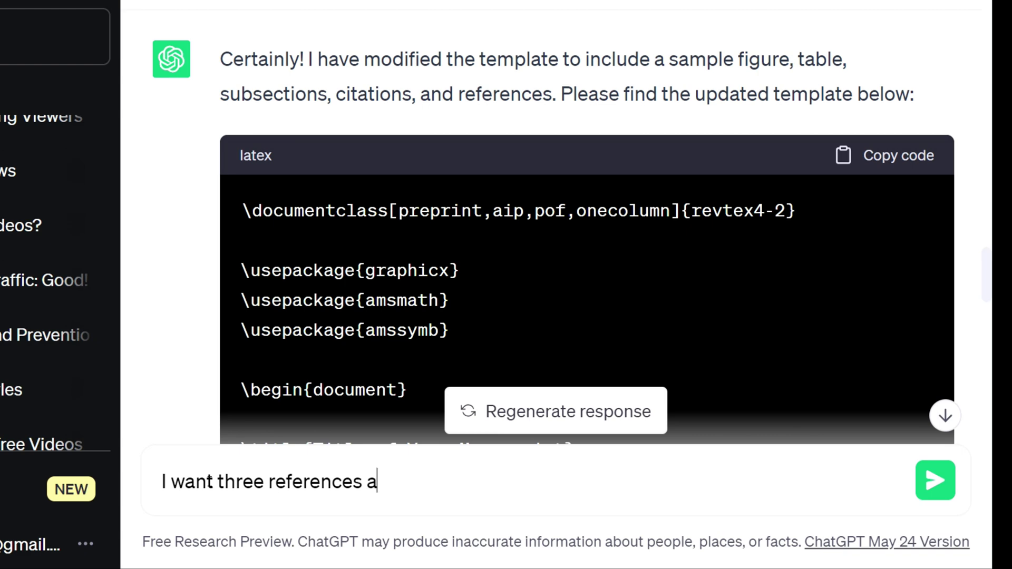
pyautogui.write('abstr')
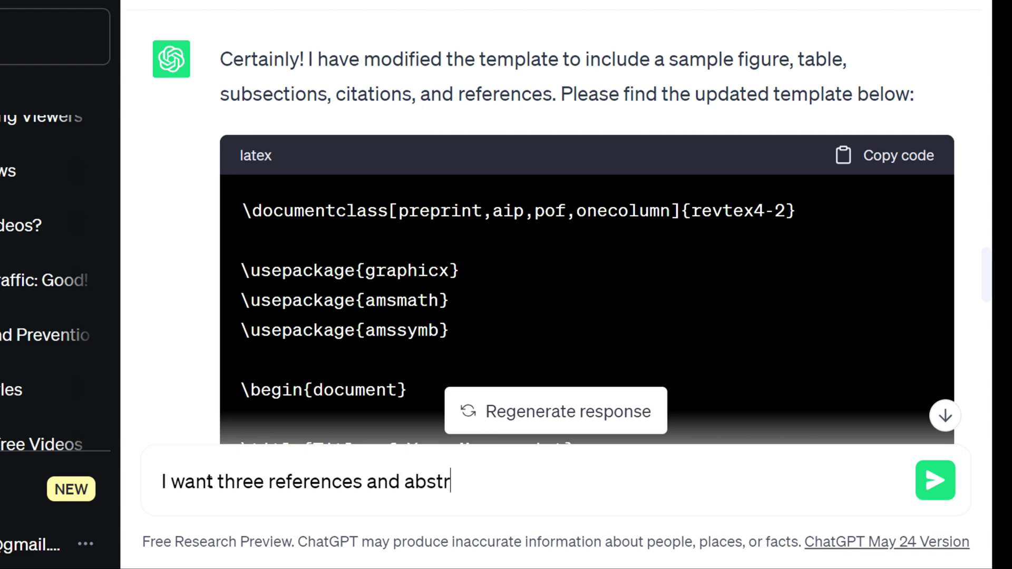
pyautogui.write('act also')
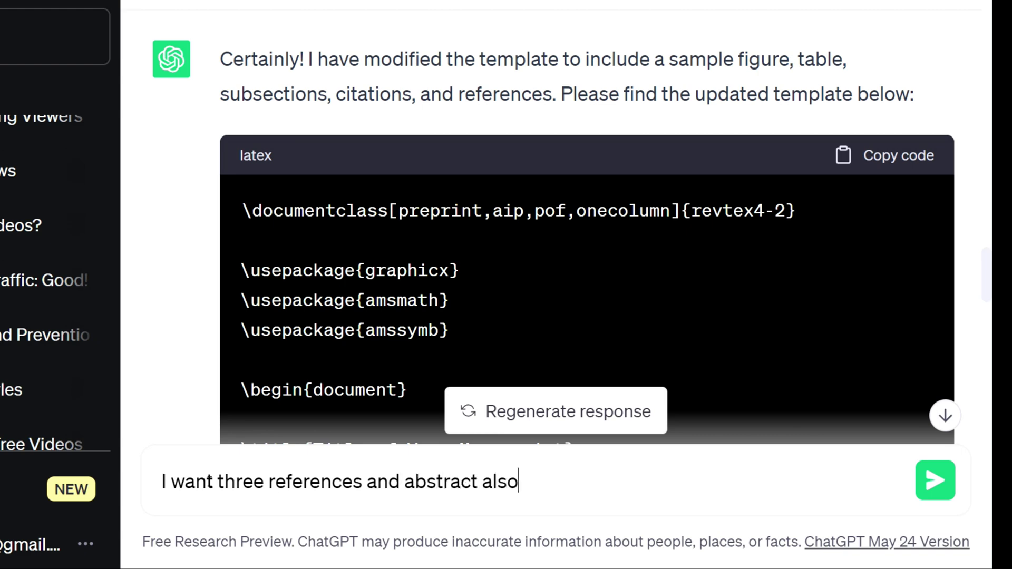
pyautogui.write(' in above code')
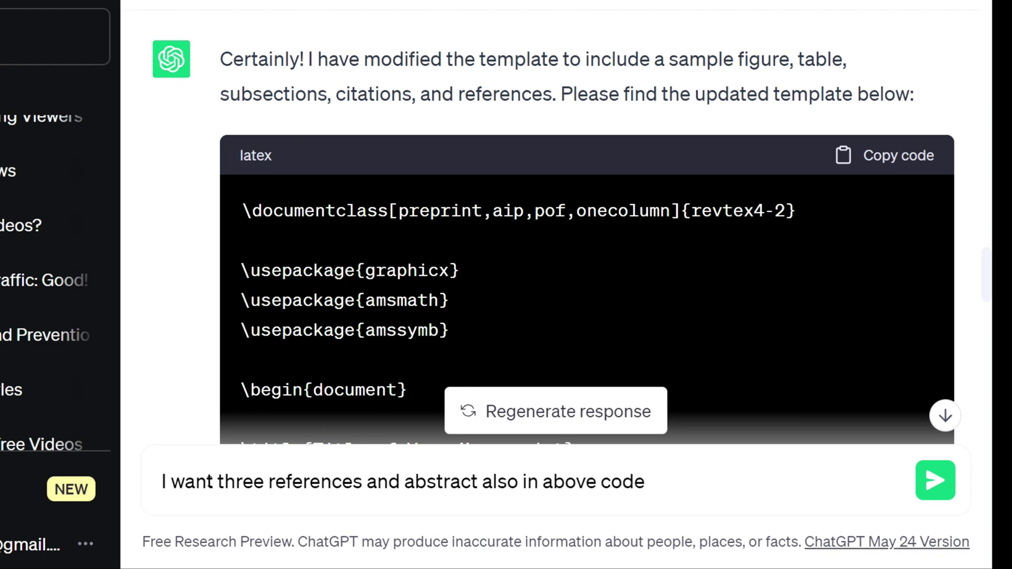
pyautogui.press('Return')
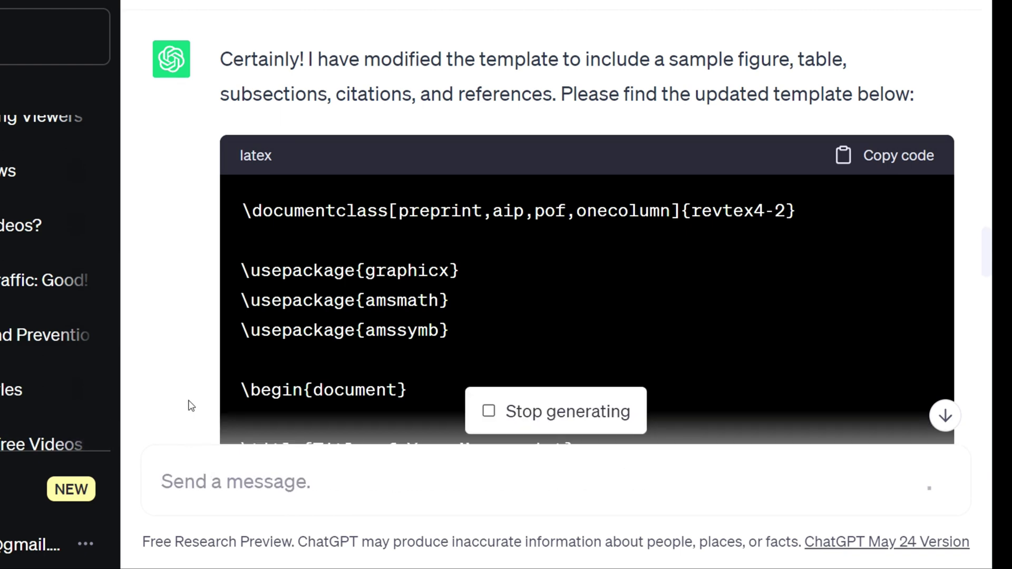
# Step: Review ChatGPT's modified template with the abstract and three sample references, and copy its LaTeX code
pyautogui.scroll(-20, 177, 361)
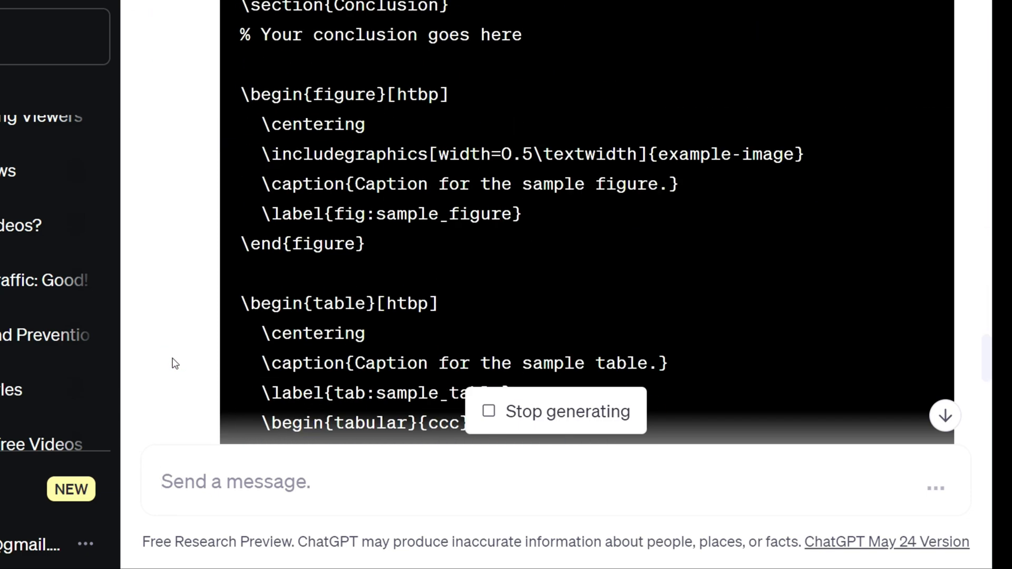
pyautogui.scroll(-13, 179, 358)
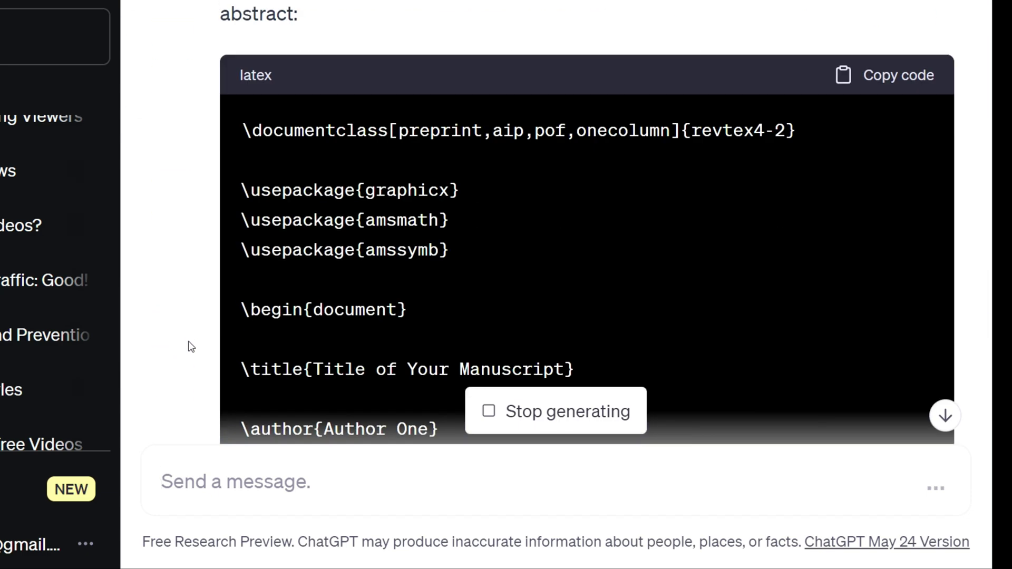
pyautogui.scroll(-10, 191, 346)
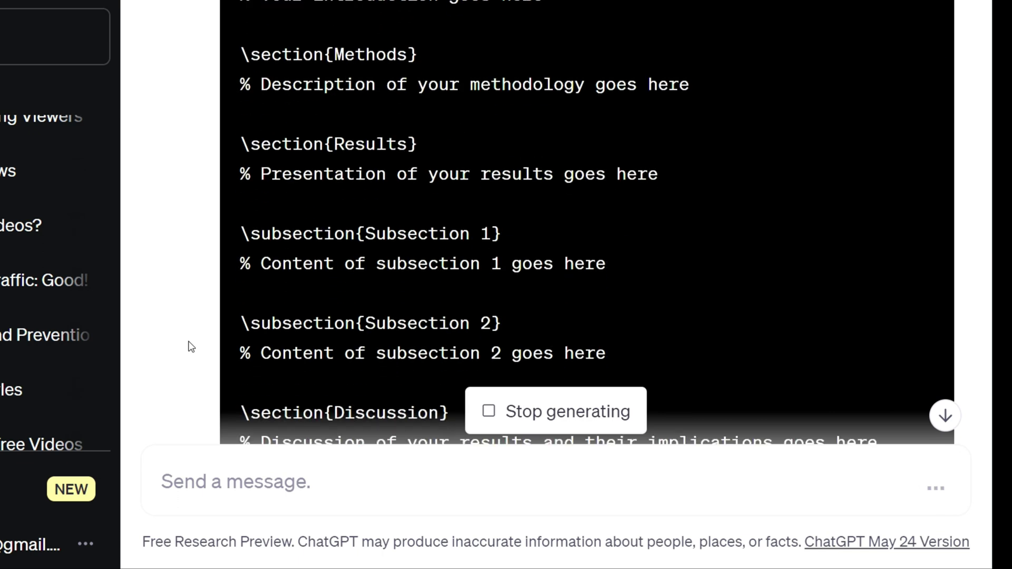
pyautogui.scroll(-4, 191, 347)
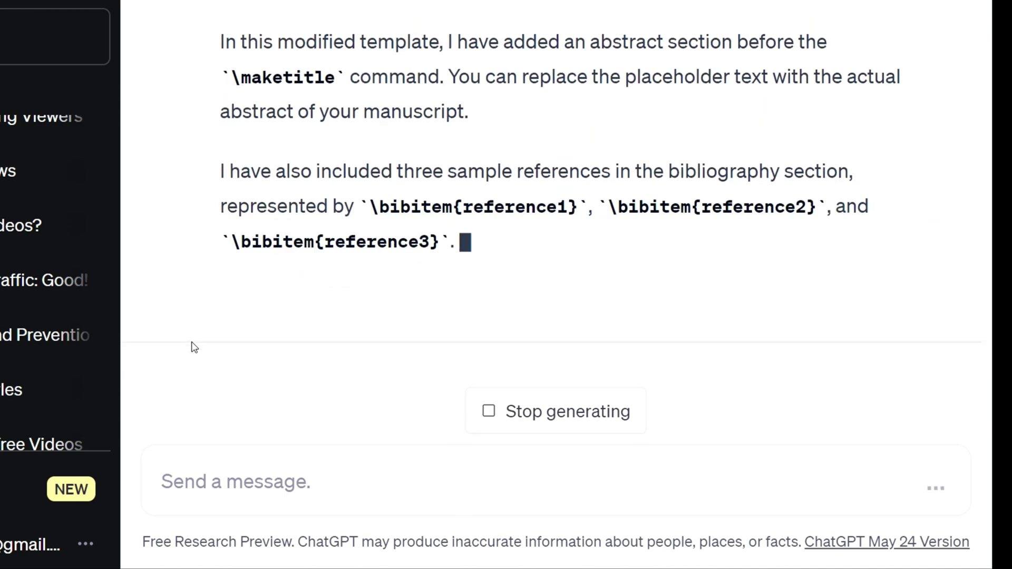
pyautogui.scroll(7, 206, 346)
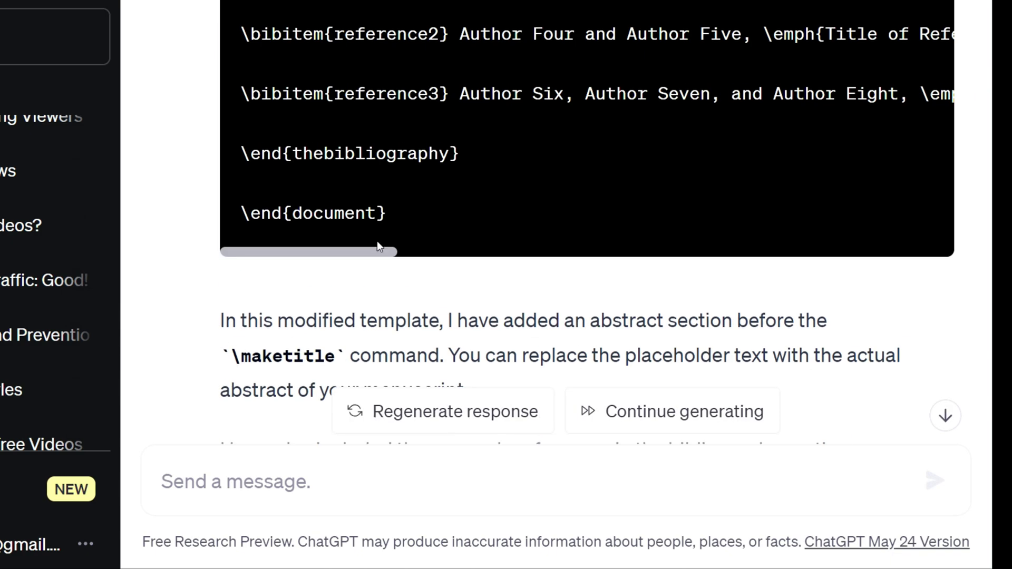
pyautogui.scroll(15, 577, 221)
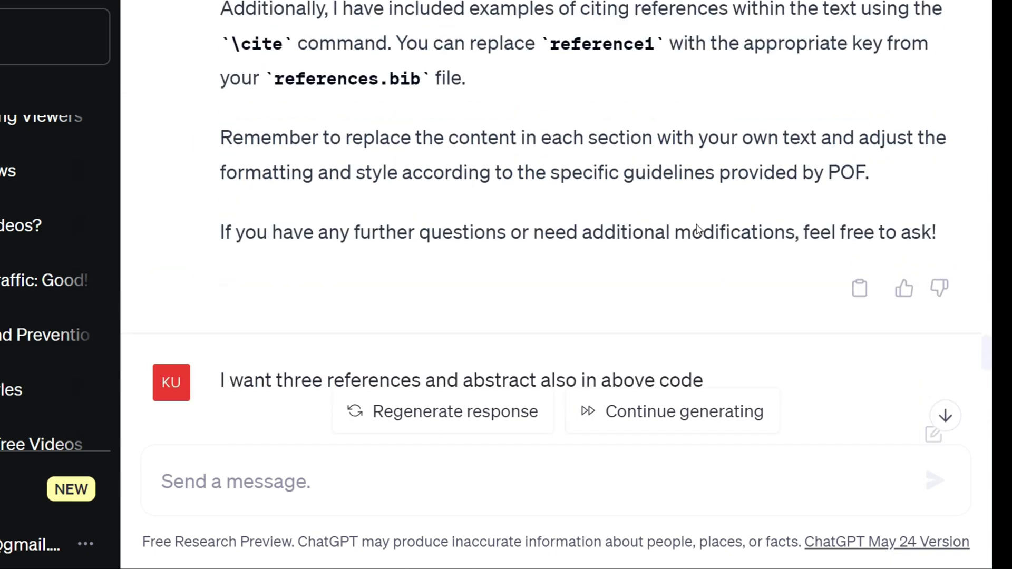
pyautogui.scroll(-5, 695, 223)
pyautogui.scroll(-1, 694, 223)
pyautogui.click(878, 148)
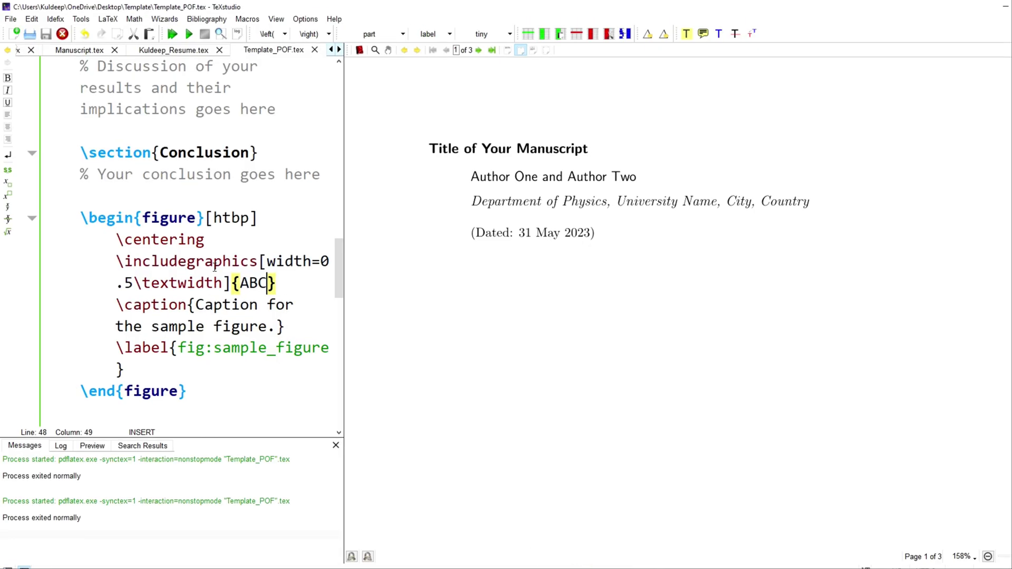
# Step: In TeXstudio, replace all of Template_POF.tex with the copied code containing the abstract and three bibliography items
pyautogui.click(214, 267)
pyautogui.hotkey('ctrl', 'a')
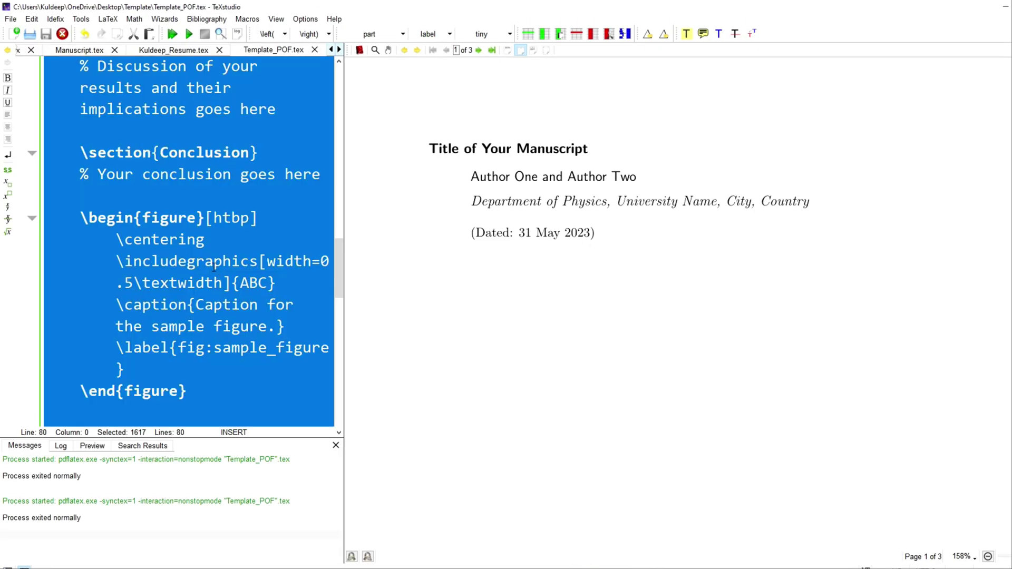
pyautogui.hotkey('ctrl', 'v')
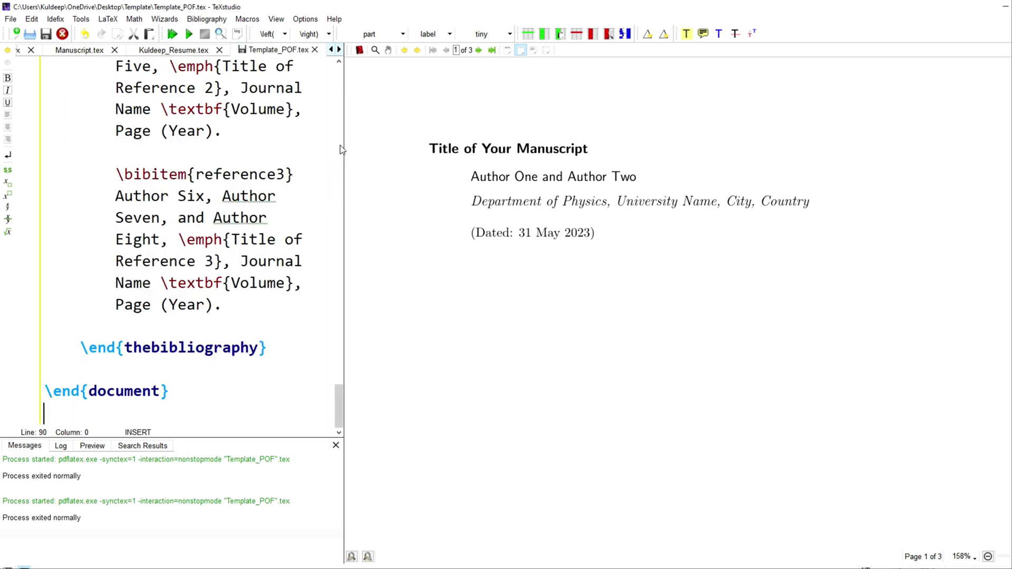
# Step: Widen the source editor, set the sample figure's image file name to ABC and compile the document
pyautogui.moveTo(343, 129); pyautogui.dragTo(643, 147)
pyautogui.scroll(15, 479, 271)
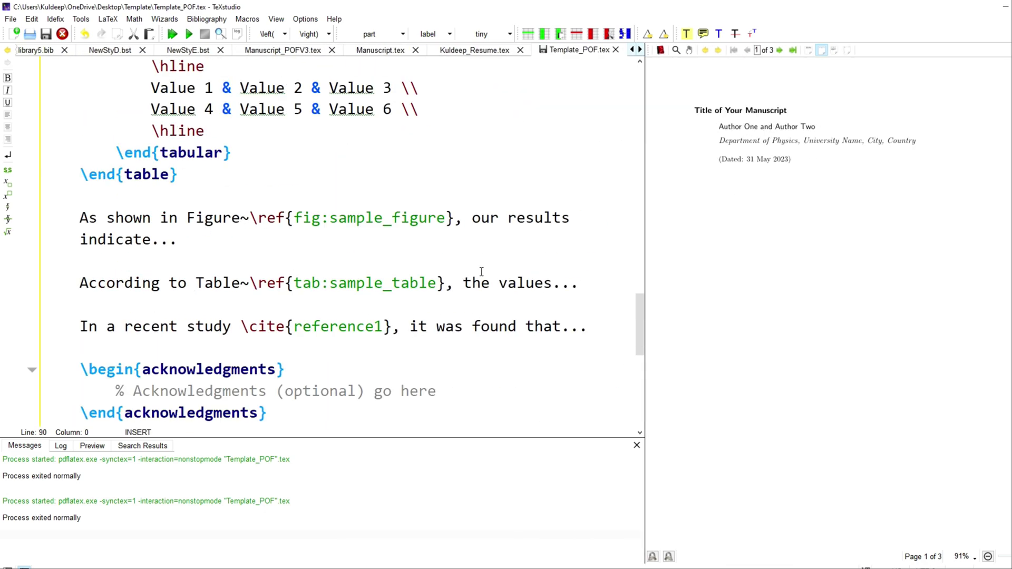
pyautogui.scroll(-5, 499, 283)
pyautogui.moveTo(572, 261); pyautogui.dragTo(456, 263)
pyautogui.write('ABC')
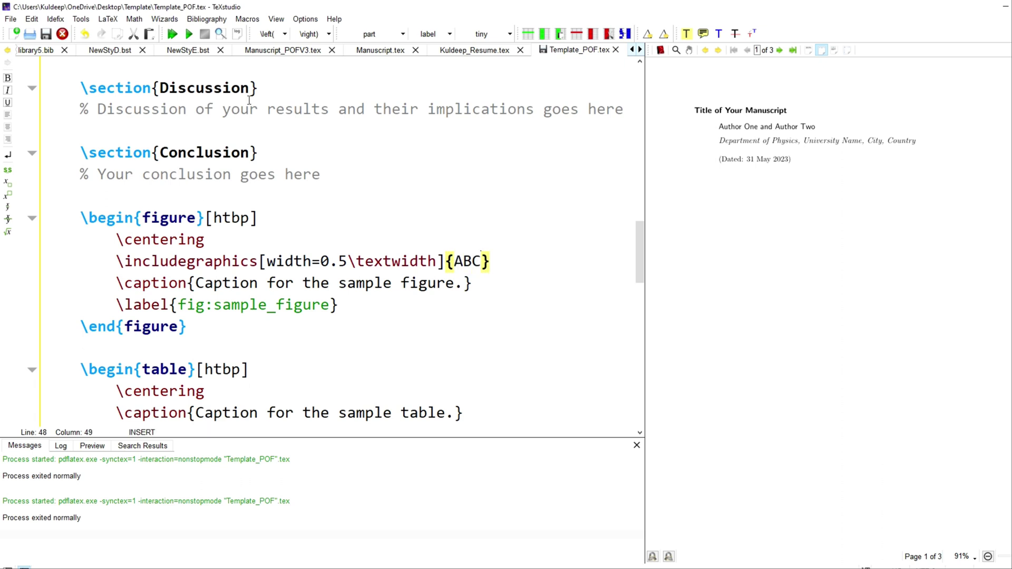
pyautogui.click(173, 35)
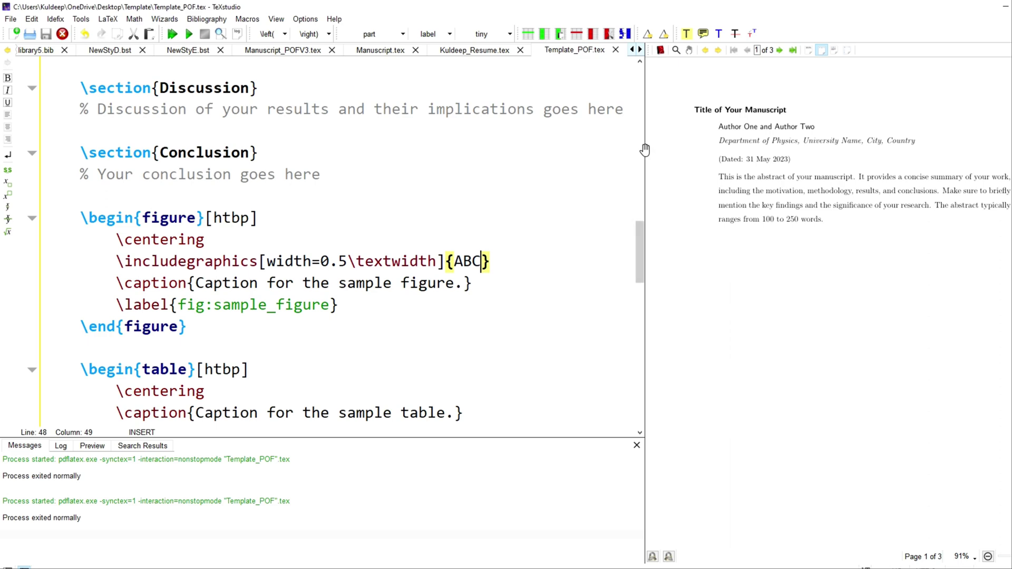
# Step: Widen the PDF preview and examine all three compiled pages, including the abstract, section headings, figure, table and references
pyautogui.moveTo(644, 151); pyautogui.dragTo(405, 153)
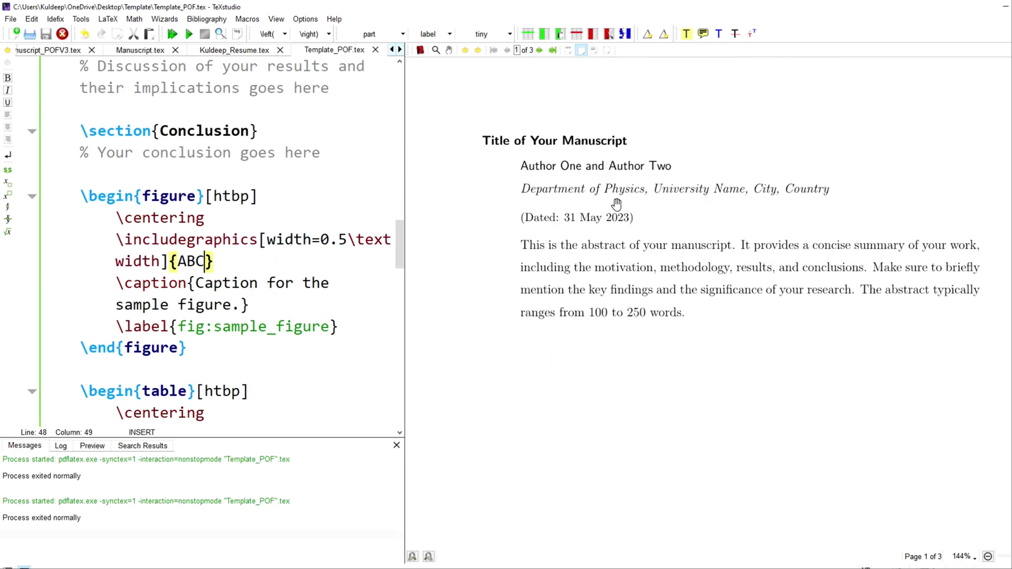
pyautogui.scroll(-5, 700, 351)
pyautogui.scroll(5, 700, 351)
pyautogui.scroll(-8, 716, 335)
pyautogui.scroll(7, 716, 337)
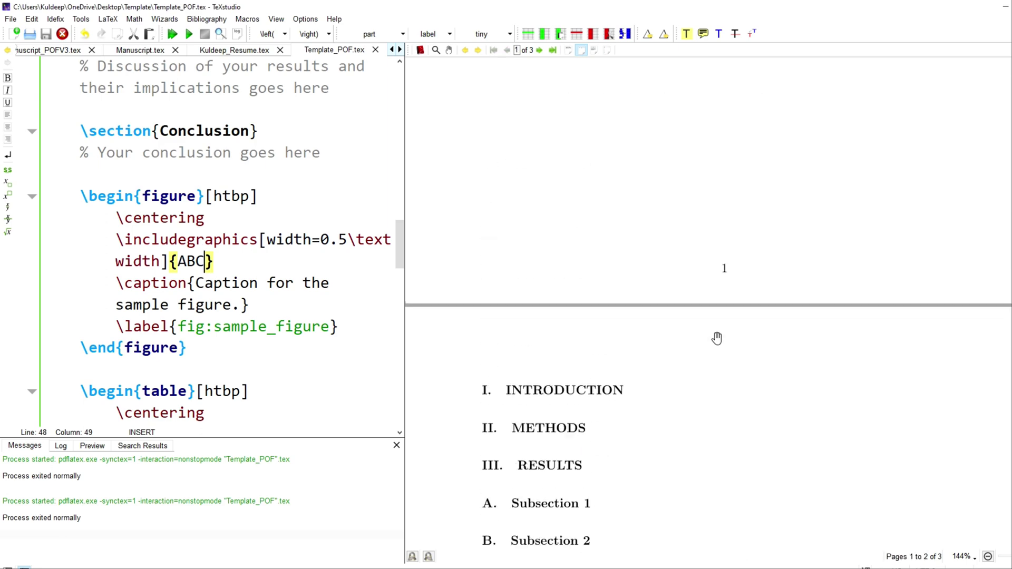
pyautogui.scroll(-5, 560, 429)
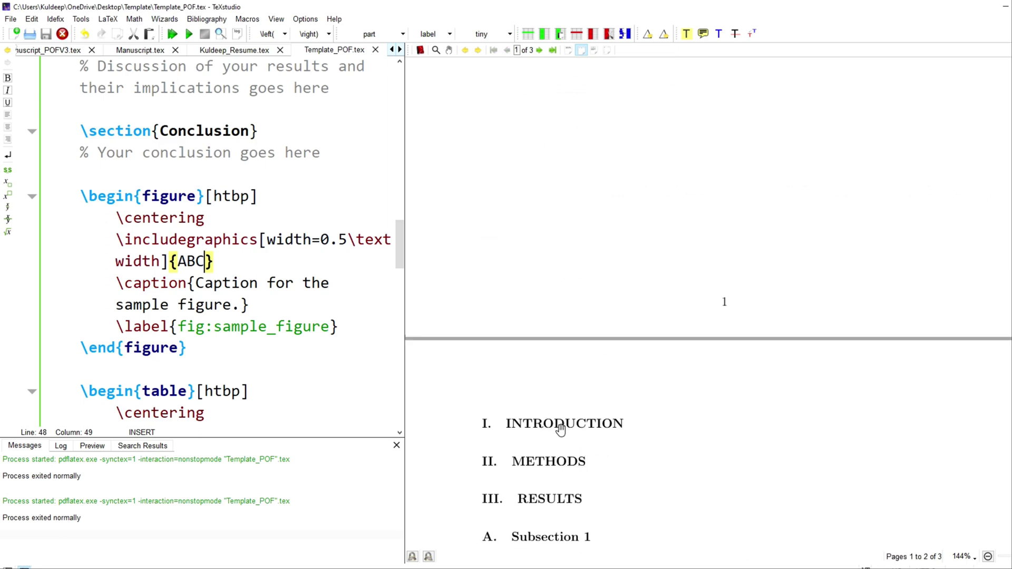
pyautogui.scroll(-10, 708, 303)
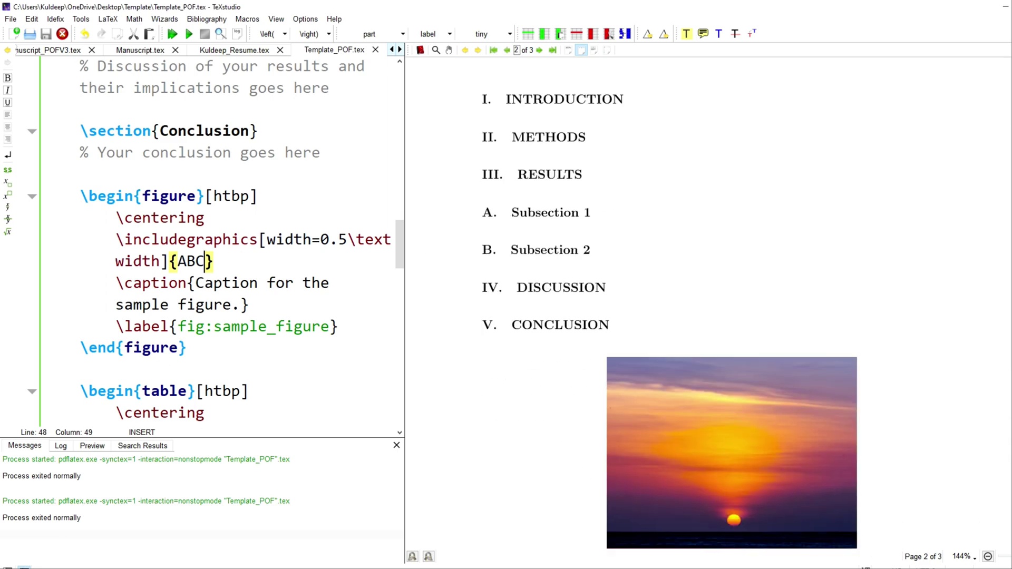
pyautogui.scroll(-3, 708, 304)
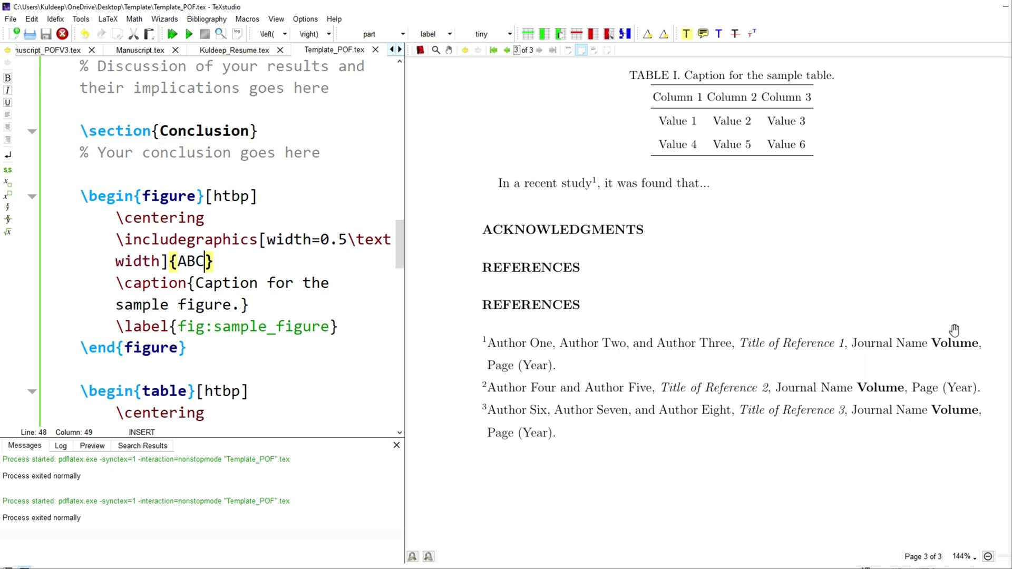
pyautogui.scroll(7, 691, 409)
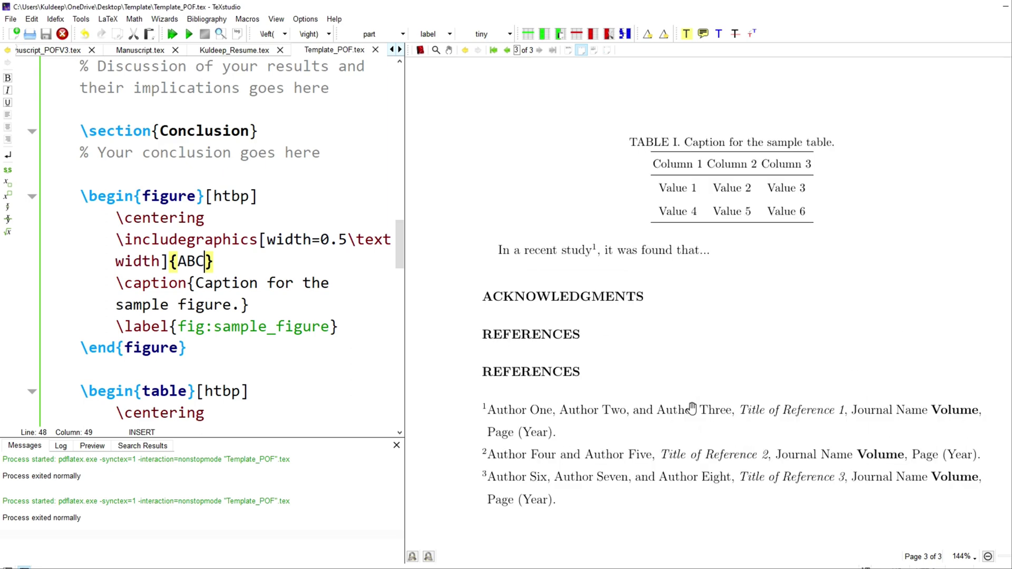
pyautogui.scroll(-4, 677, 361)
pyautogui.scroll(12, 673, 316)
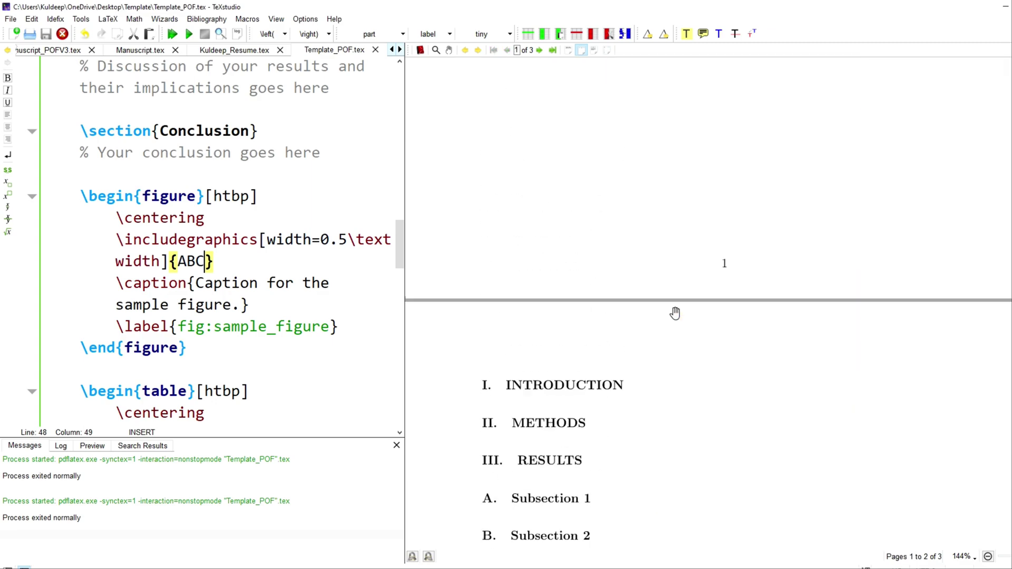
pyautogui.scroll(5, 675, 313)
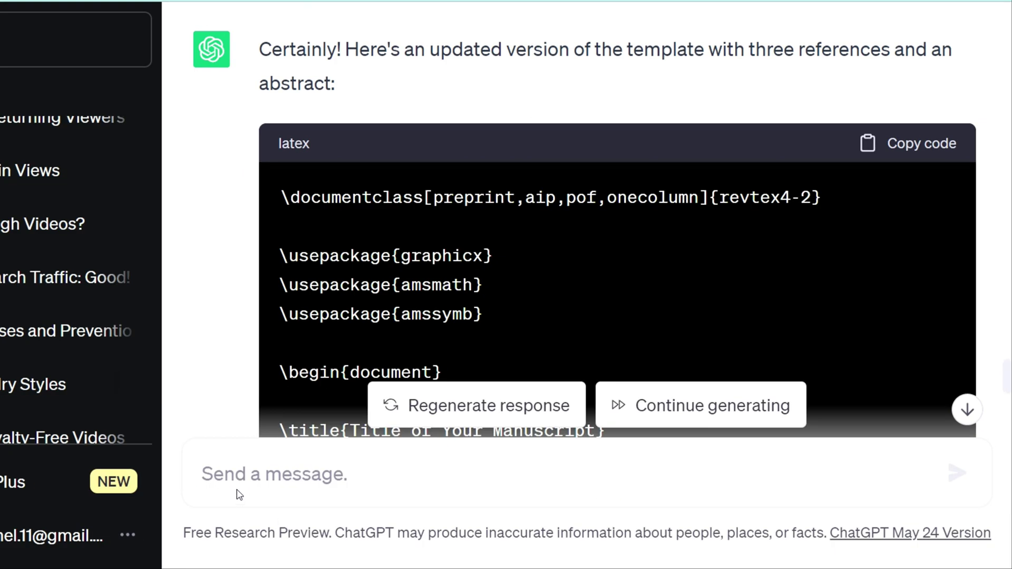
# Step: Switch to ChatGPT and draft a message saying that the authors' email address and corresponding author annotation is missing
pyautogui.click(237, 475)
pyautogui.write('Well')
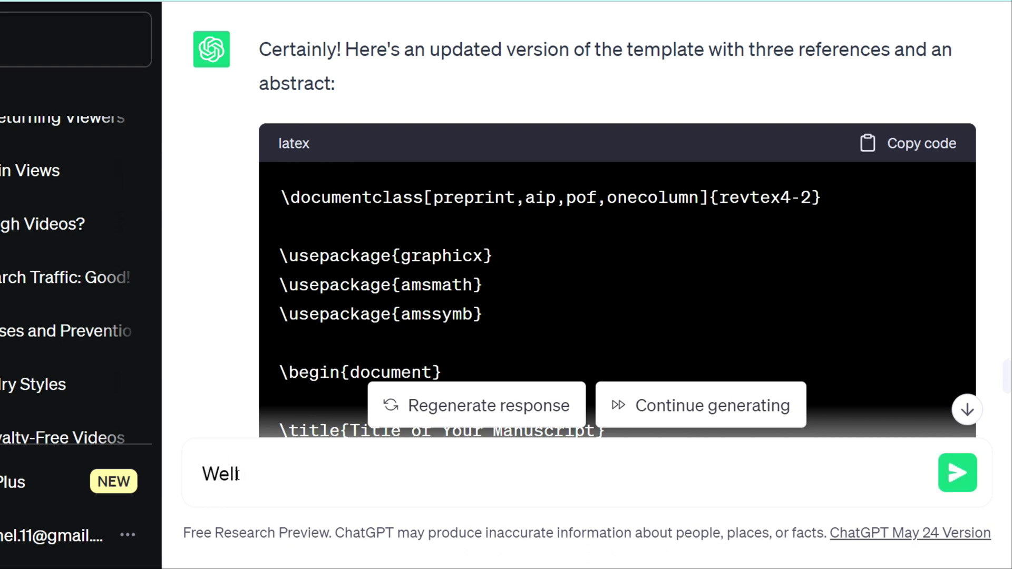
pyautogui.write(' auhors email address and ')
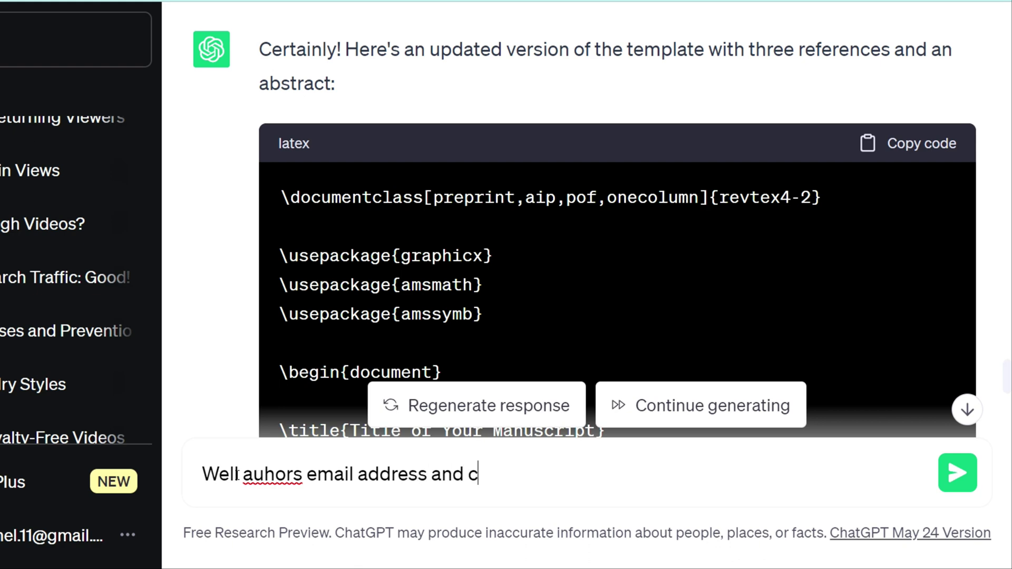
pyautogui.write('correspoding autho')
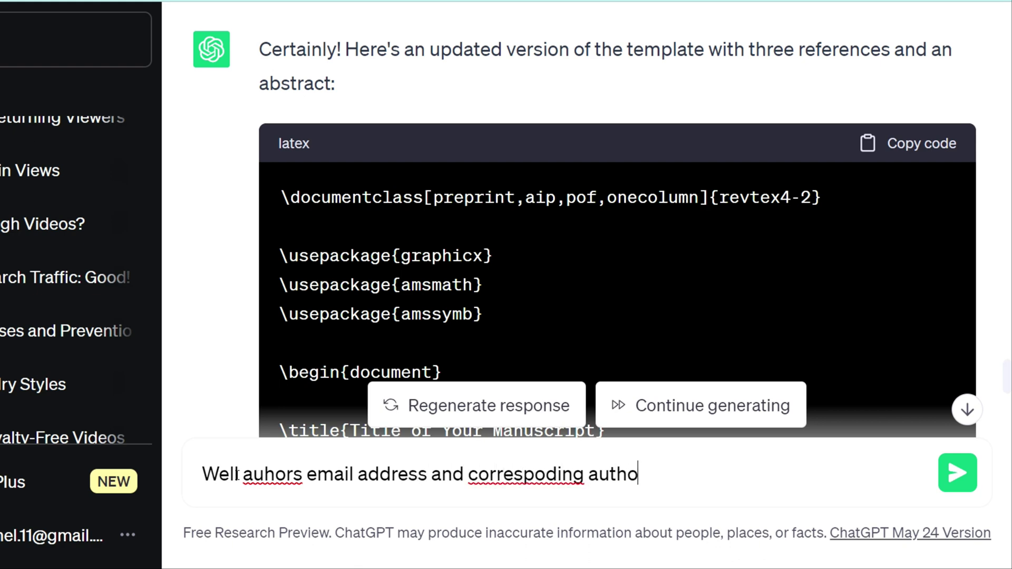
pyautogui.write('r anotation is mi')
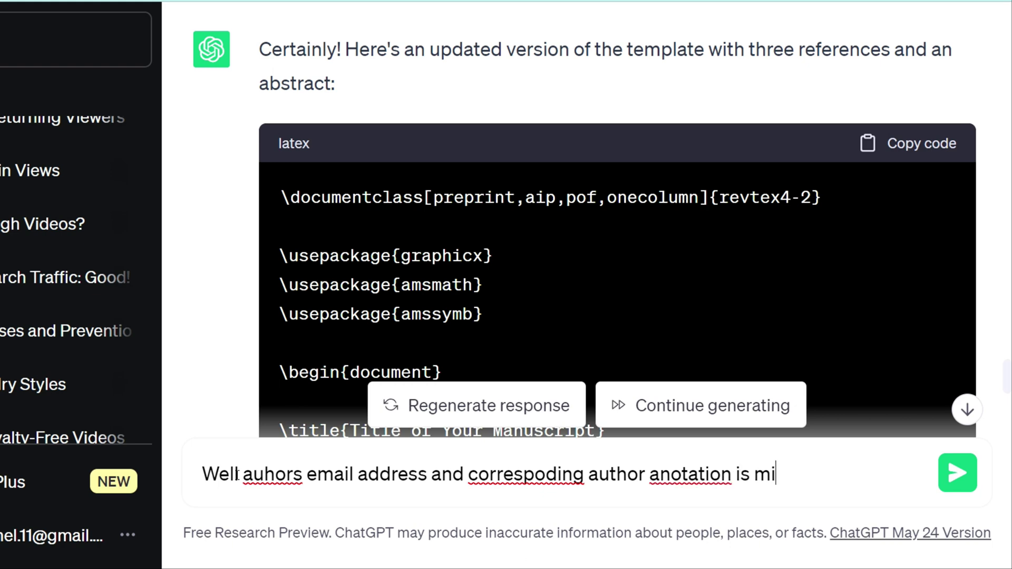
# Step: Correct the message's misspelled words to "authors", "corresponding" and "annotation", and send it
pyautogui.rightClick(282, 485)
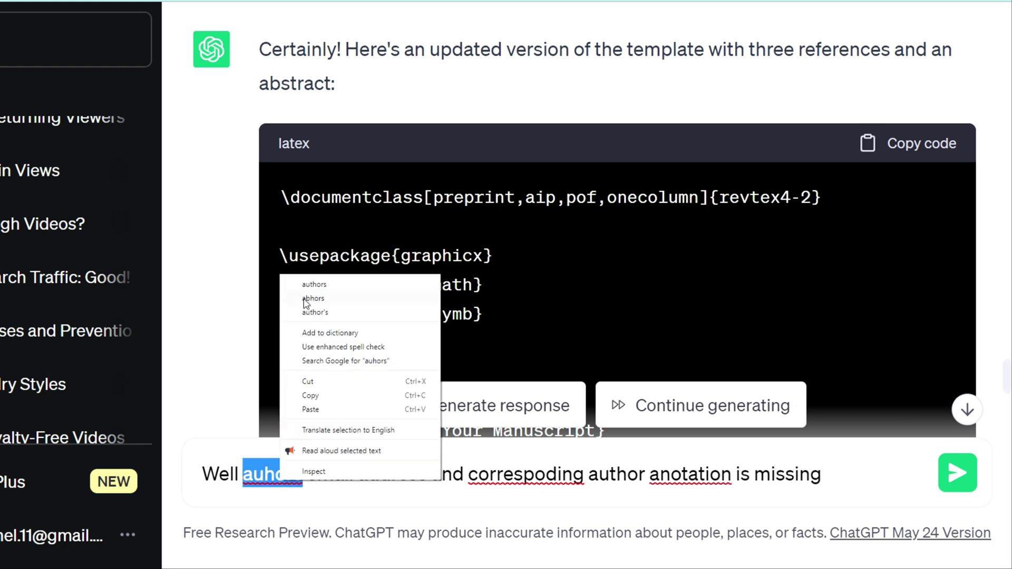
pyautogui.click(307, 285)
pyautogui.rightClick(525, 477)
pyautogui.click(593, 308)
pyautogui.rightClick(702, 473)
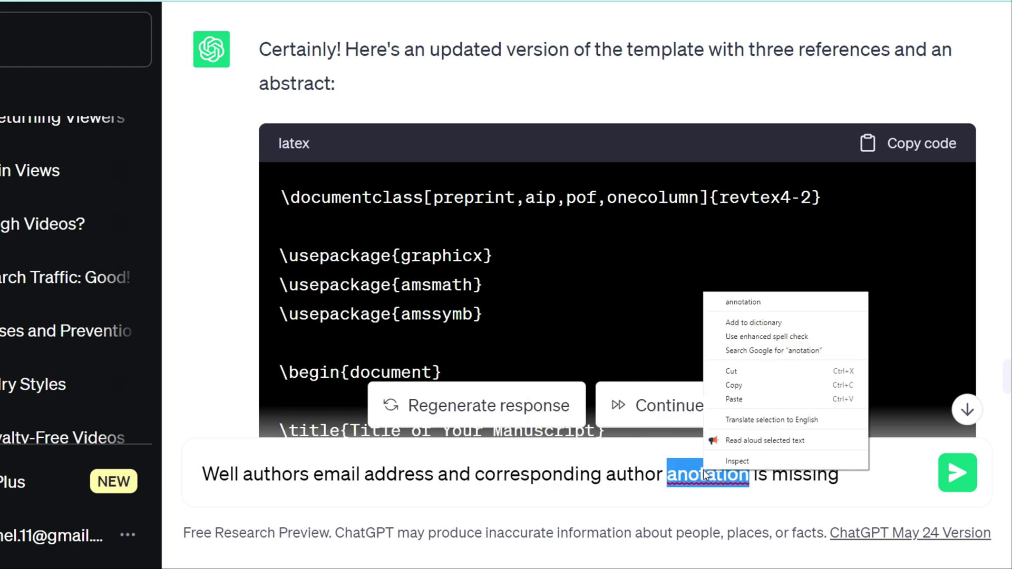
pyautogui.click(737, 297)
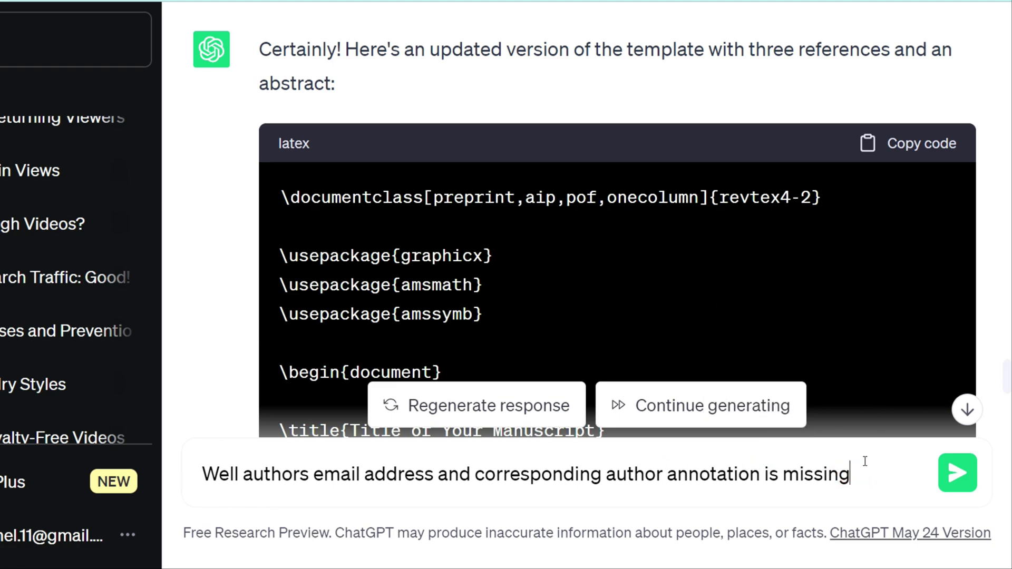
pyautogui.press('Return')
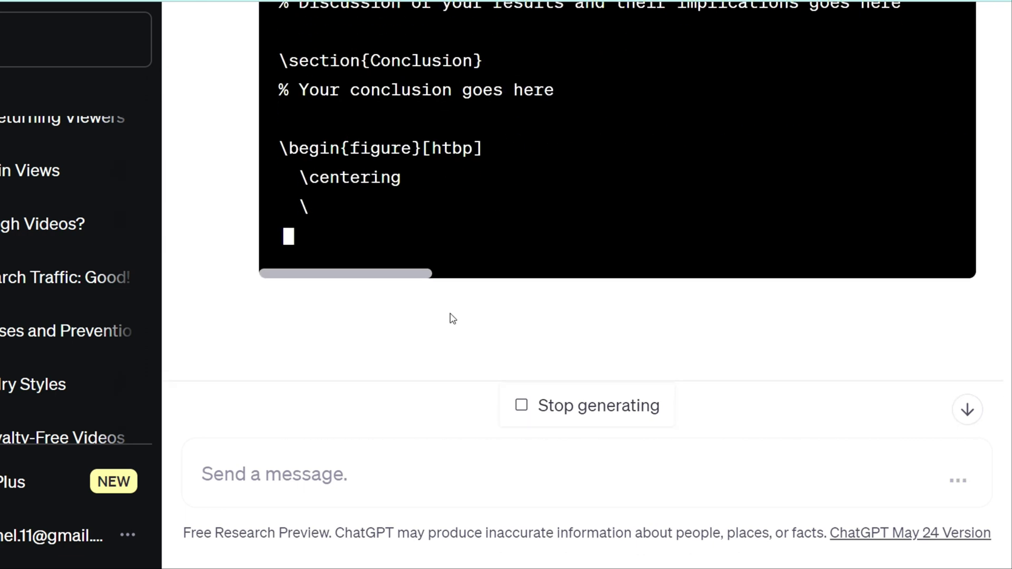
# Step: Review ChatGPT's updated template with author emails and corresponding author annotation, and copy its LaTeX code
pyautogui.scroll(5, 452, 318)
pyautogui.scroll(-5, 451, 318)
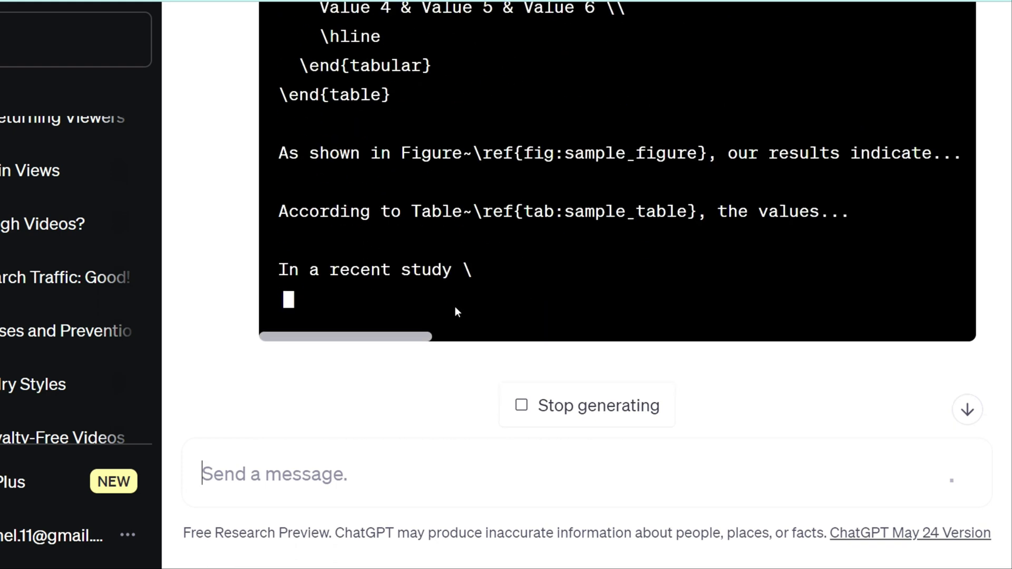
pyautogui.scroll(20, 640, 282)
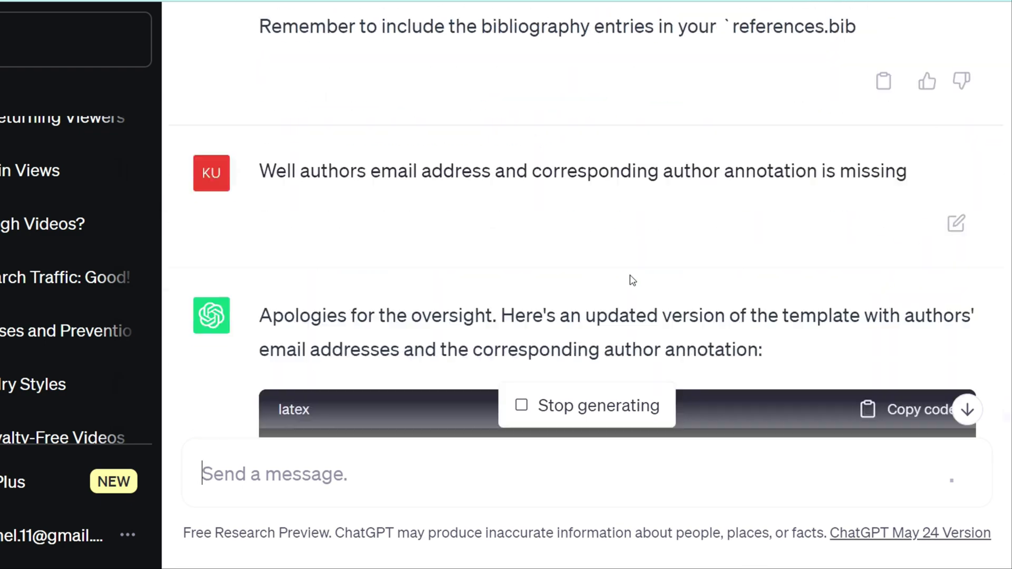
pyautogui.scroll(-3, 934, 220)
pyautogui.click(903, 239)
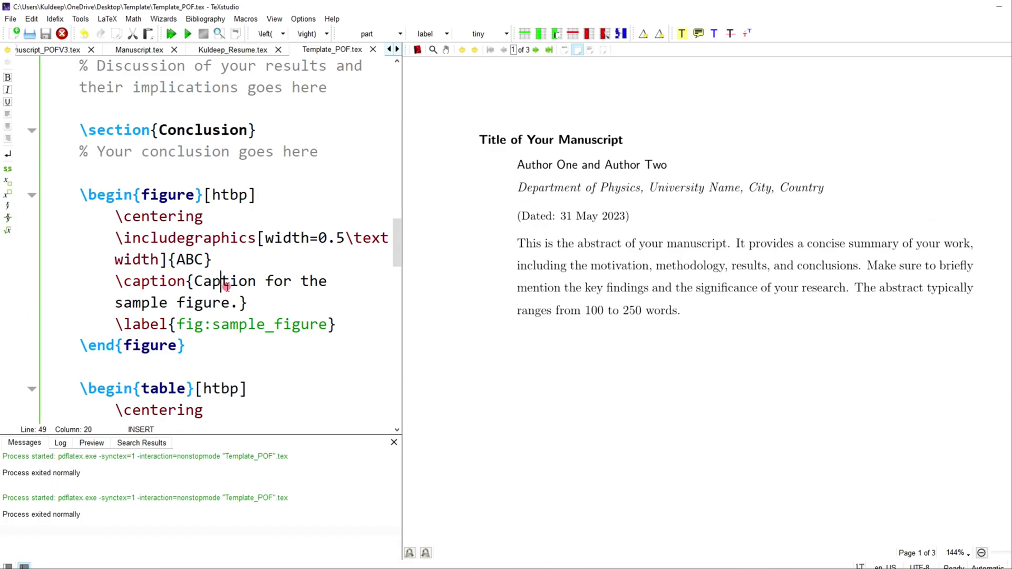
# Step: In TeXstudio, replace all of Template_POF.tex with the copied code containing the author emails, and widen the source editor
pyautogui.hotkey('ctrl', 'a')
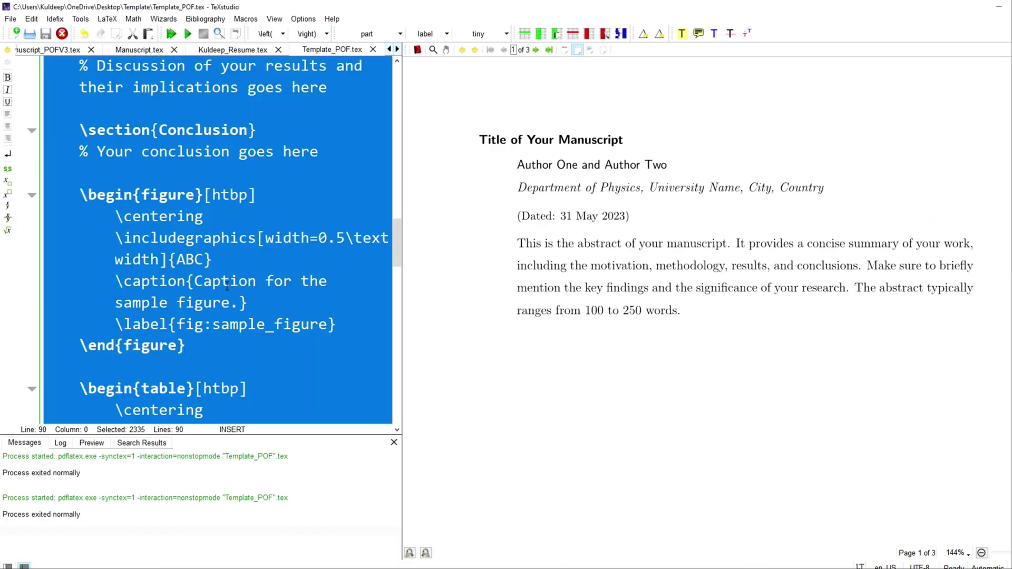
pyautogui.hotkey('ctrl', 'v')
pyautogui.moveTo(402, 136); pyautogui.dragTo(737, 132)
pyautogui.scroll(20, 586, 239)
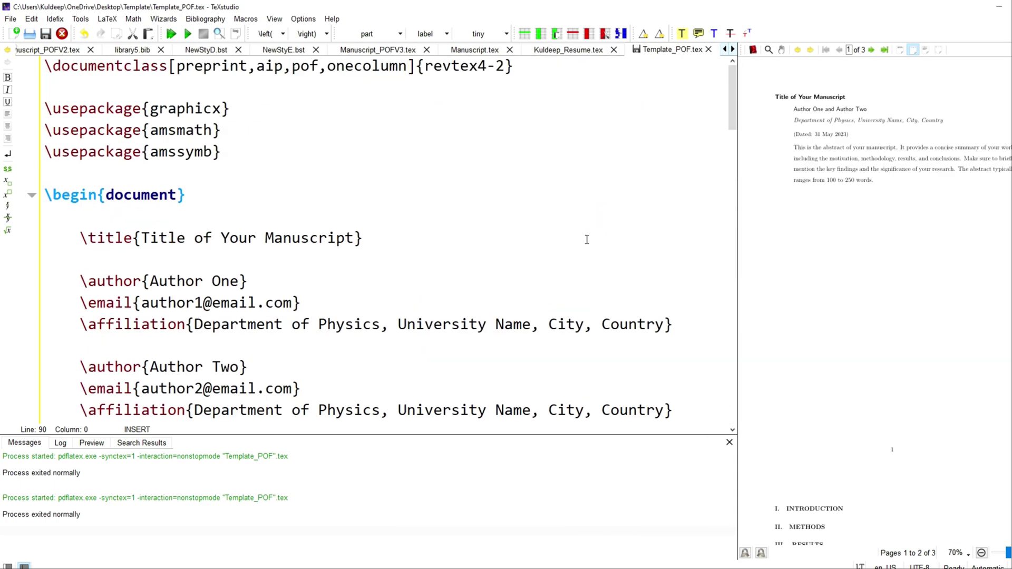
# Step: Set the sample figure's image file name to ABC in the new code and compile the document
pyautogui.scroll(-13, 587, 239)
pyautogui.moveTo(567, 239); pyautogui.dragTo(456, 244)
pyautogui.write('ABC')
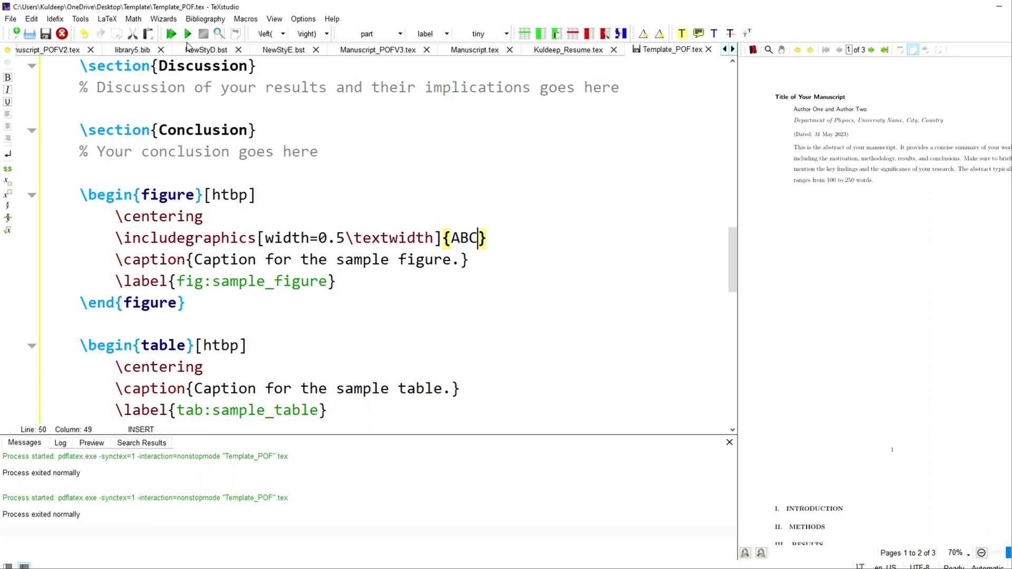
pyautogui.click(170, 34)
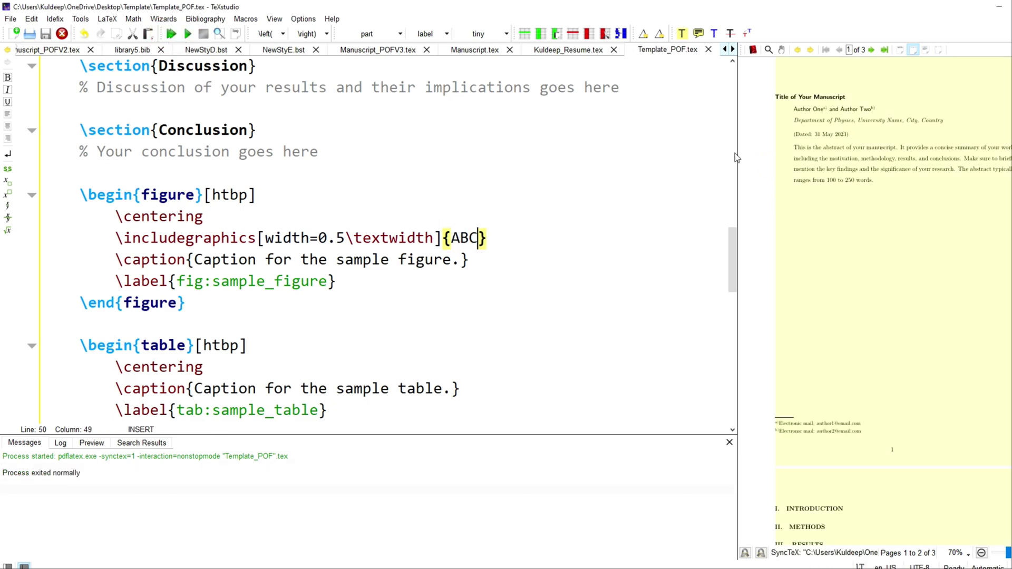
# Step: Widen the PDF preview and examine the author markers and electronic mail footnotes on the first page
pyautogui.moveTo(735, 148); pyautogui.dragTo(357, 150)
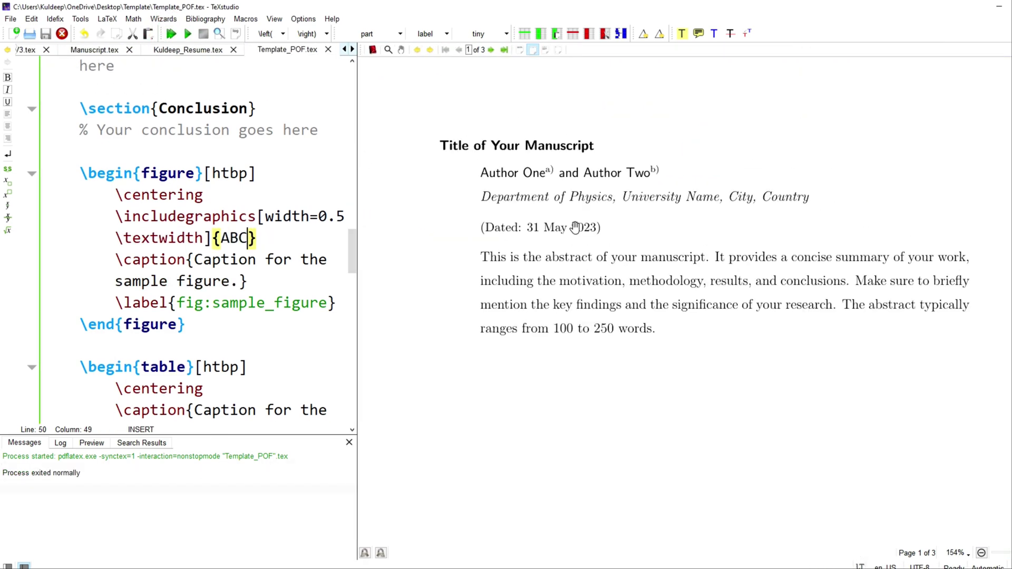
pyautogui.scroll(-3, 651, 256)
pyautogui.scroll(-3, 652, 256)
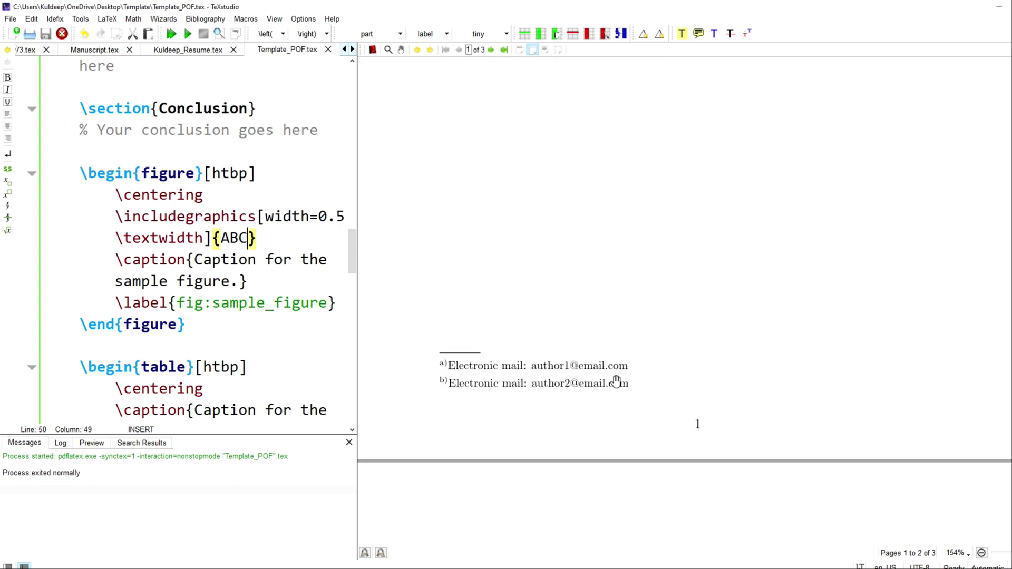
pyautogui.scroll(7, 617, 376)
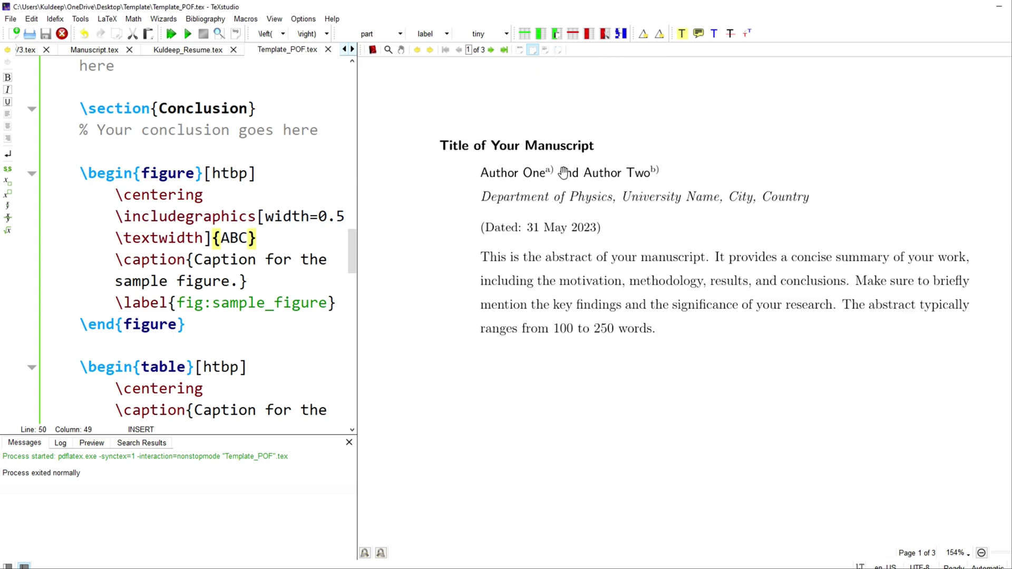
pyautogui.scroll(-5, 593, 265)
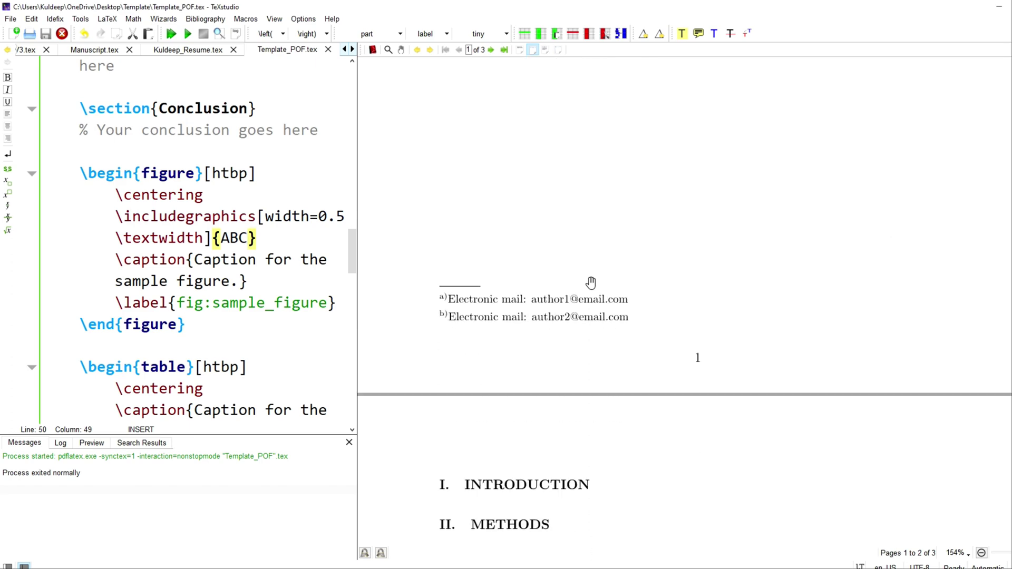
pyautogui.scroll(-2, 523, 334)
pyautogui.scroll(7, 523, 334)
# Step: Examine the title, author, email and affiliation commands in the source against the compiled first page, widening the source editor
pyautogui.scroll(10, 227, 238)
pyautogui.scroll(2, 235, 176)
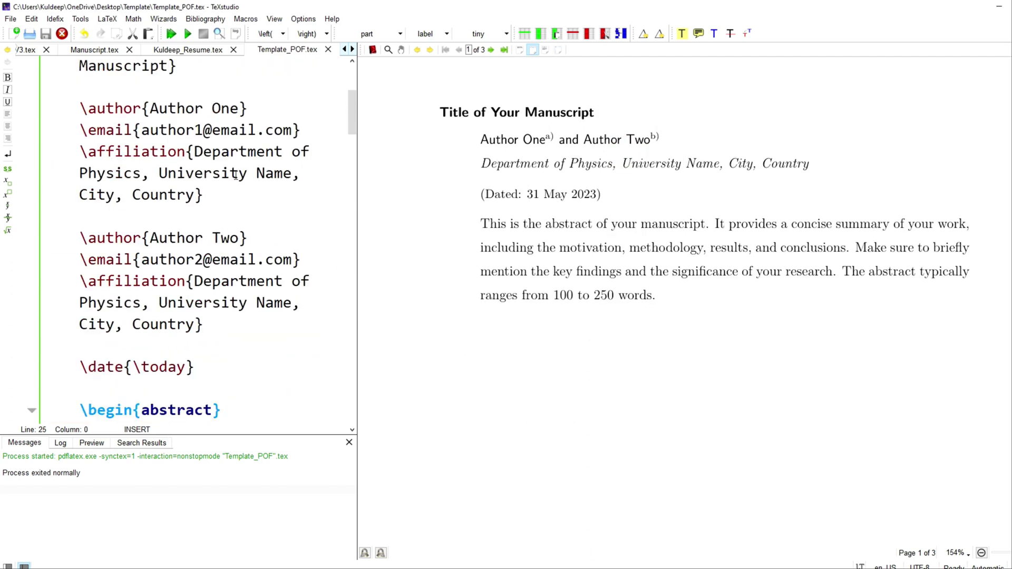
pyautogui.scroll(3, 250, 206)
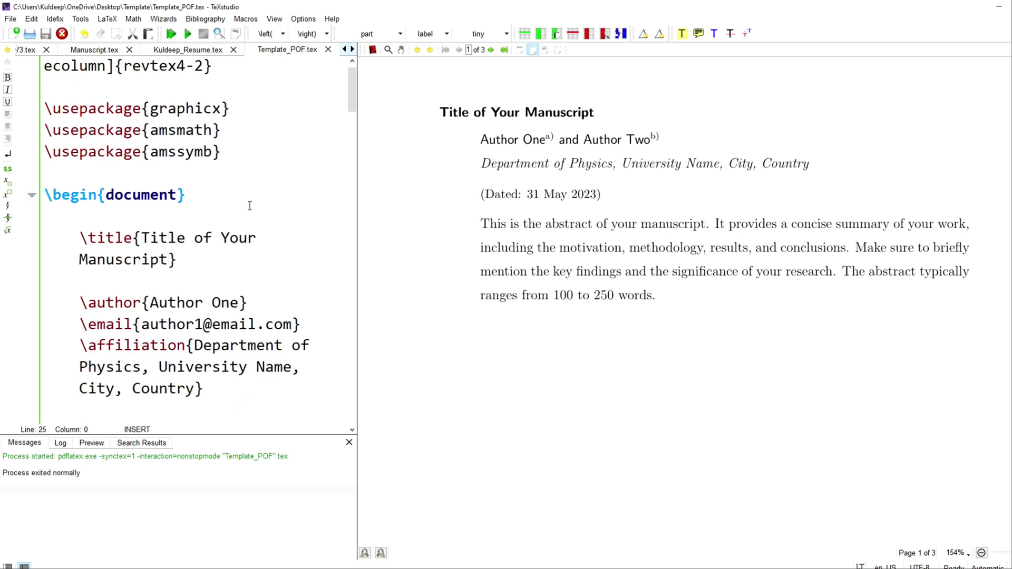
pyautogui.scroll(-5, 250, 205)
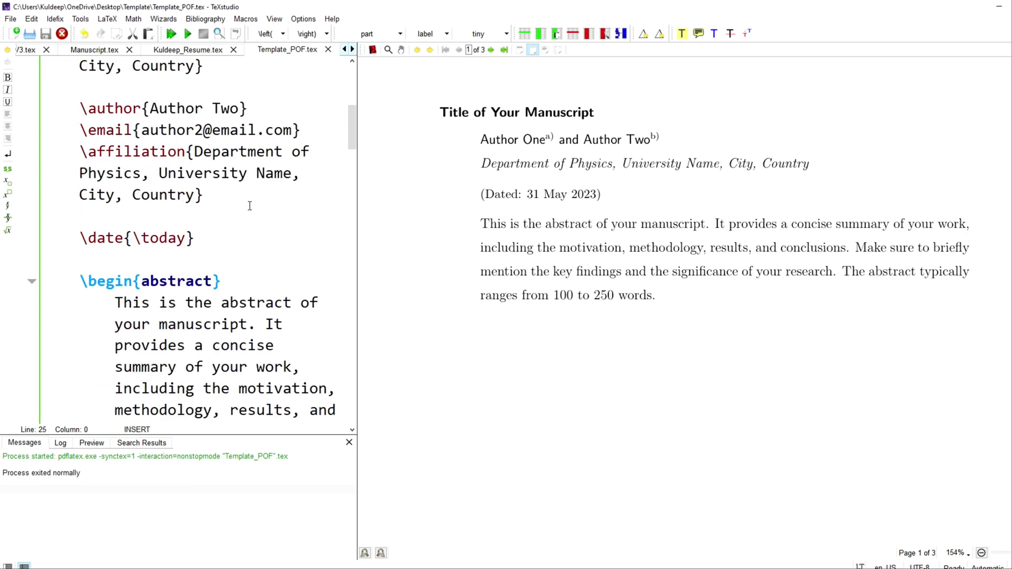
pyautogui.scroll(1, 250, 206)
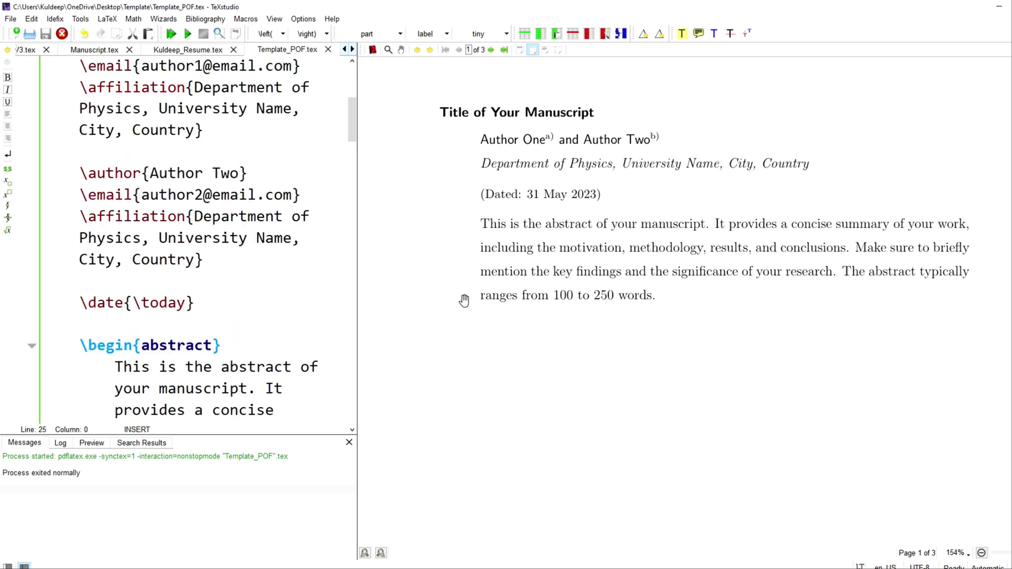
pyautogui.scroll(-5, 464, 300)
pyautogui.keyDown('ctrl'); pyautogui.click(535, 280); pyautogui.keyUp('ctrl')
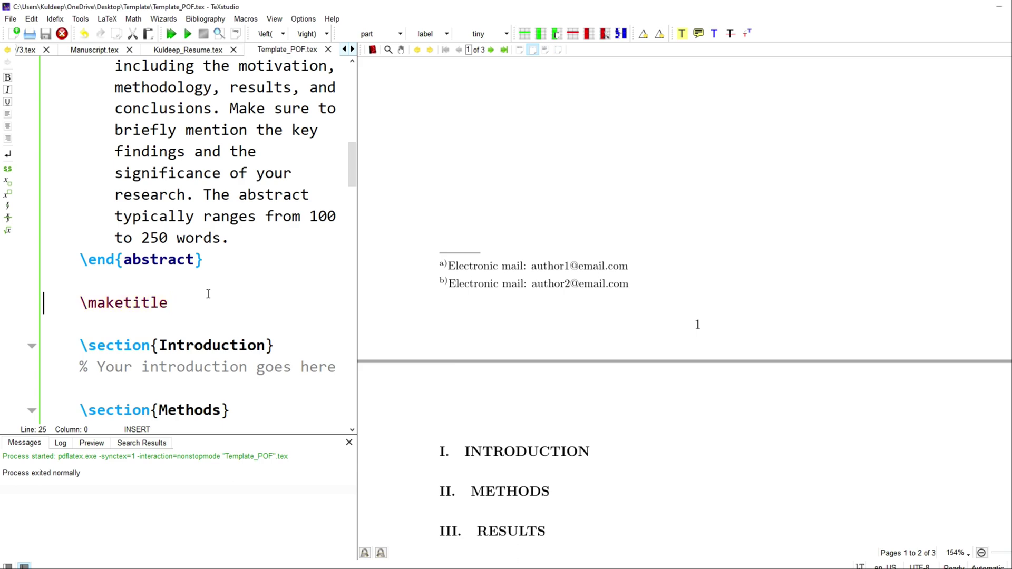
pyautogui.scroll(7, 209, 293)
pyautogui.moveTo(360, 208); pyautogui.dragTo(601, 227)
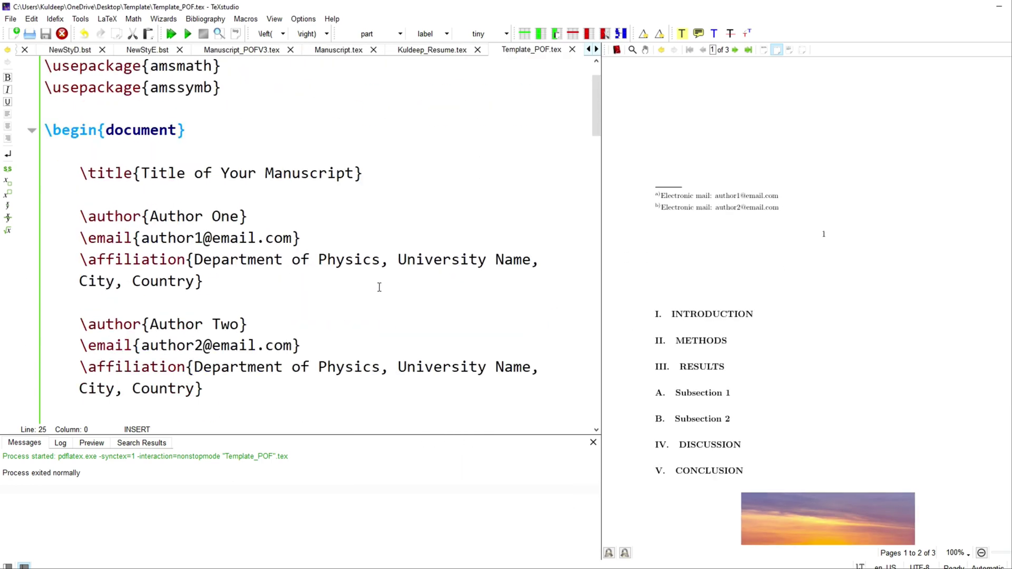
pyautogui.scroll(1, 183, 242)
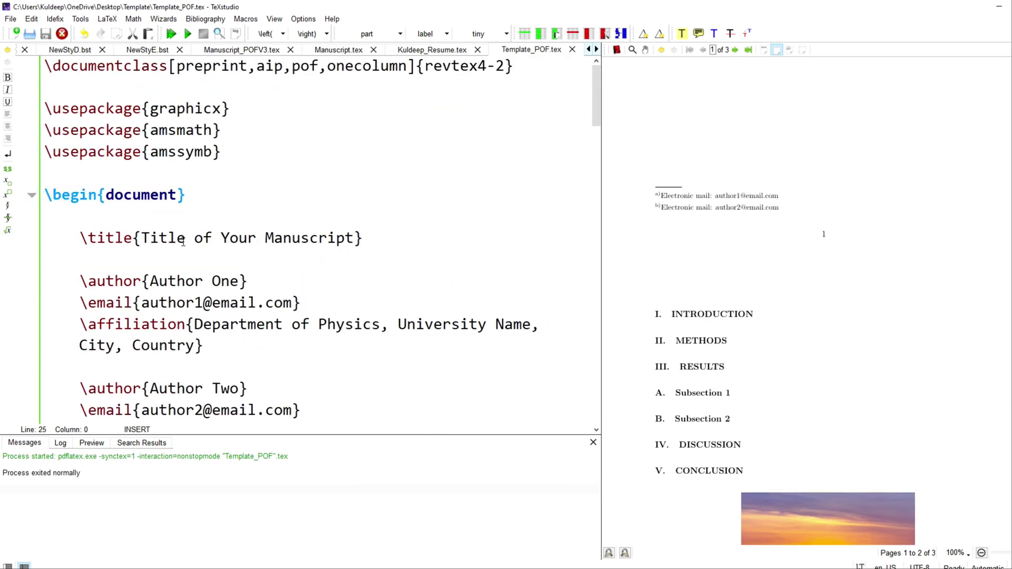
pyautogui.scroll(-2, 196, 238)
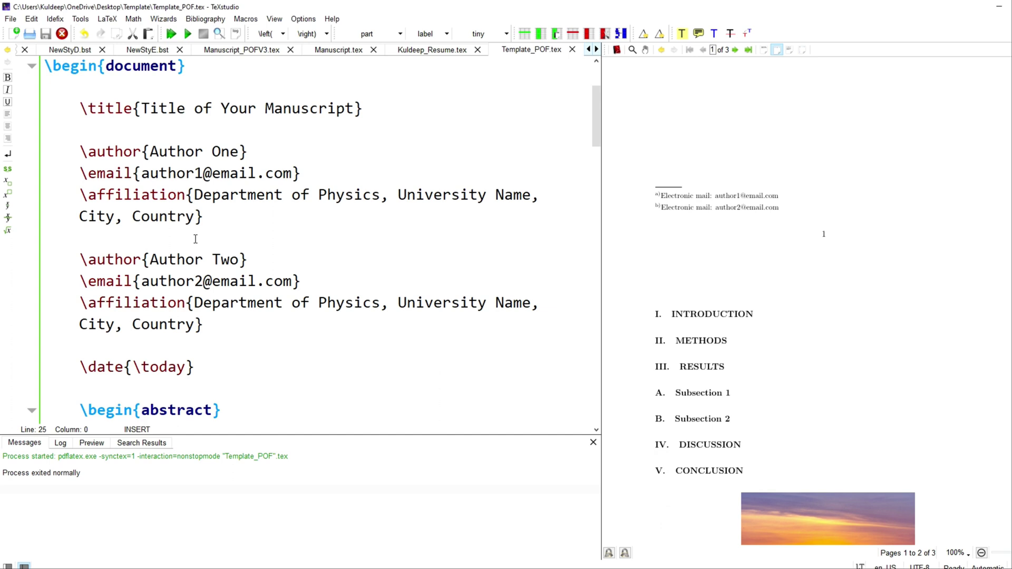
# Step: Examine the compiled document from title to references in a widened PDF preview, and open the PDF in the external viewer
pyautogui.scroll(5, 765, 270)
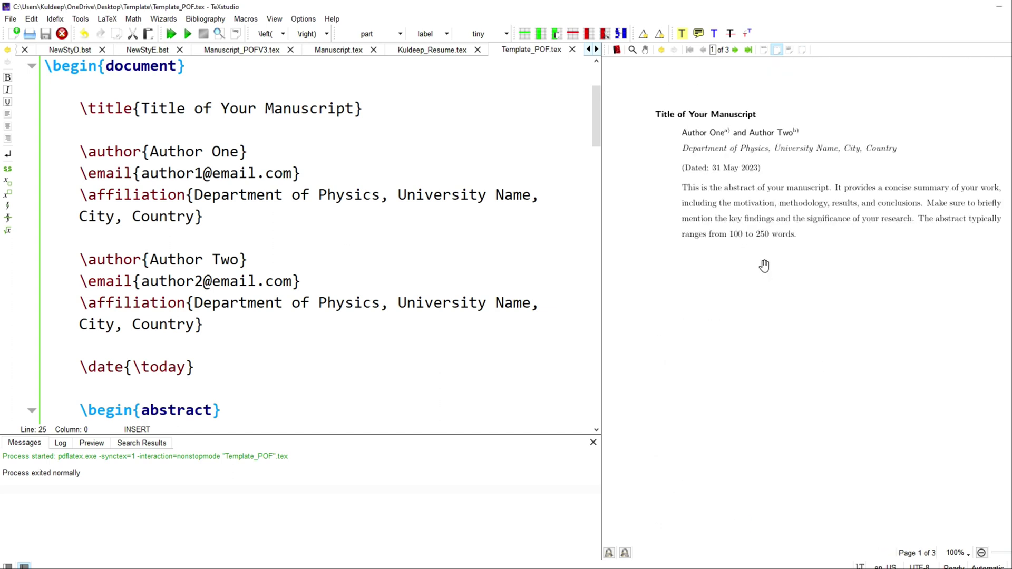
pyautogui.moveTo(600, 113); pyautogui.dragTo(430, 113)
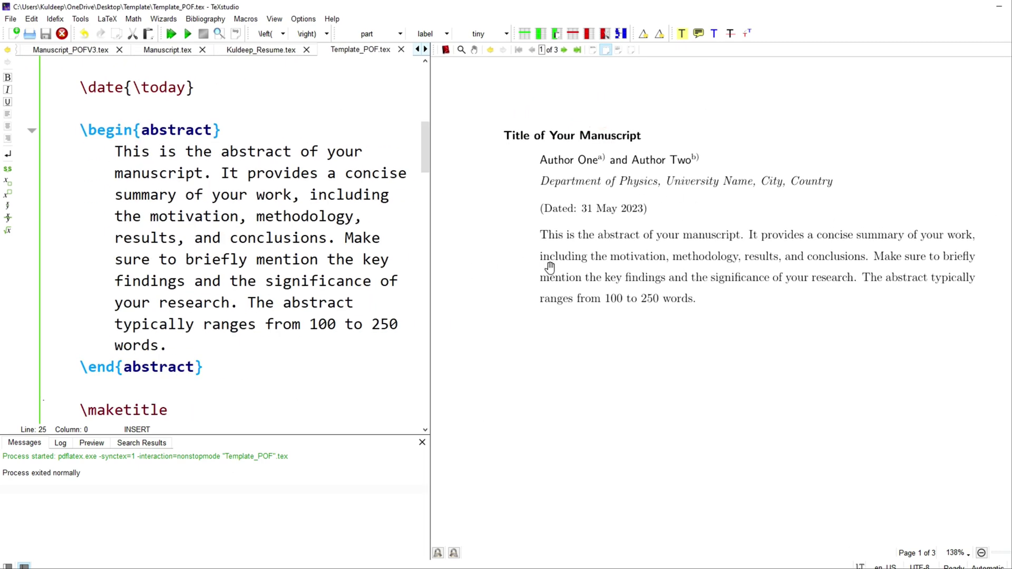
pyautogui.scroll(-6, 551, 269)
pyautogui.scroll(-6, 697, 307)
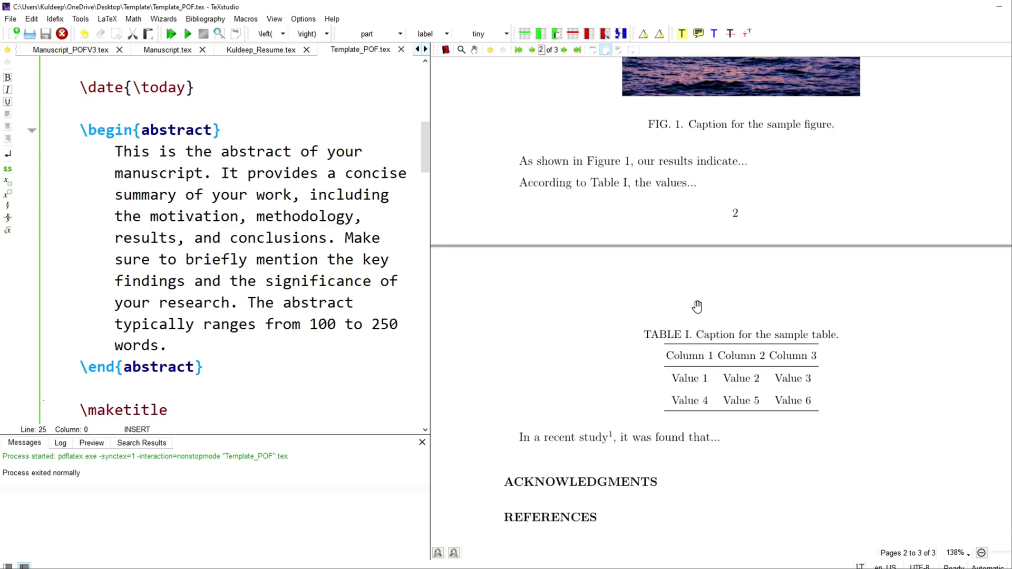
pyautogui.moveTo(429, 120); pyautogui.dragTo(387, 136)
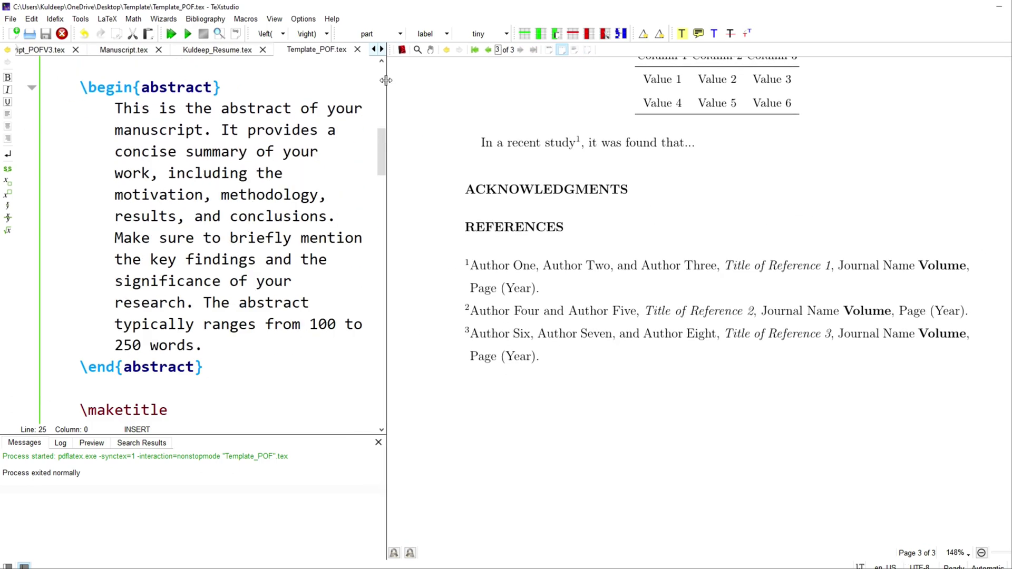
pyautogui.click(402, 50)
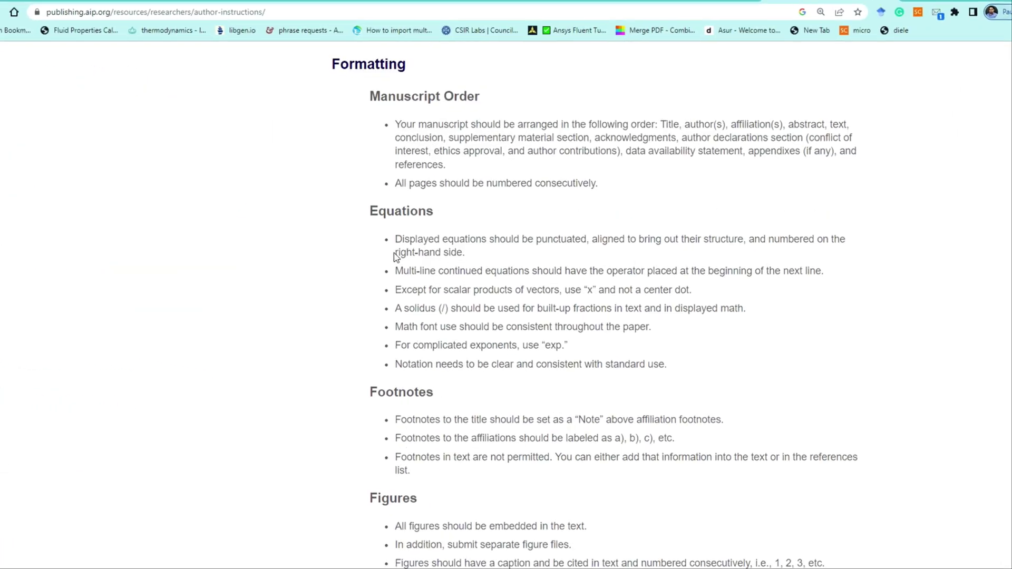
# Step: Switch to the AIP author instructions in the browser and compare the Manuscript Order rule with the compiled template in TeXstudio
pyautogui.scroll(2, 395, 255)
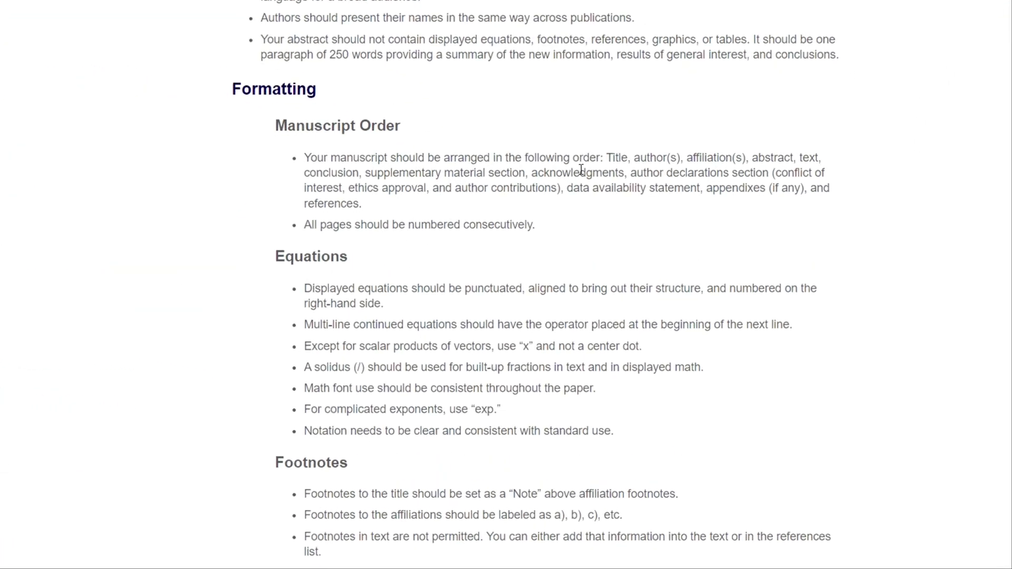
pyautogui.moveTo(576, 143); pyautogui.dragTo(396, 159)
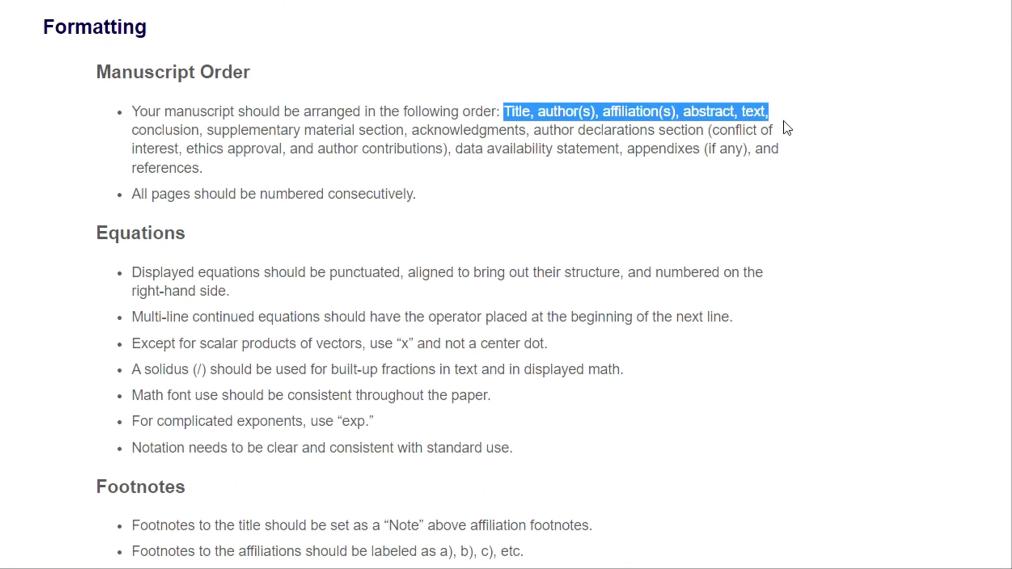
pyautogui.moveTo(304, 126); pyautogui.dragTo(171, 168)
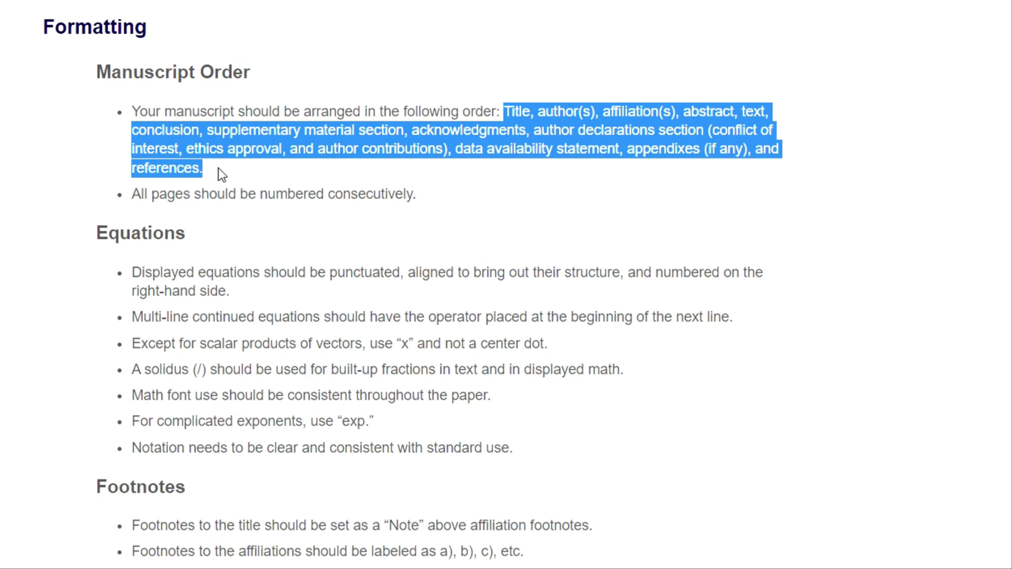
pyautogui.click(480, 182)
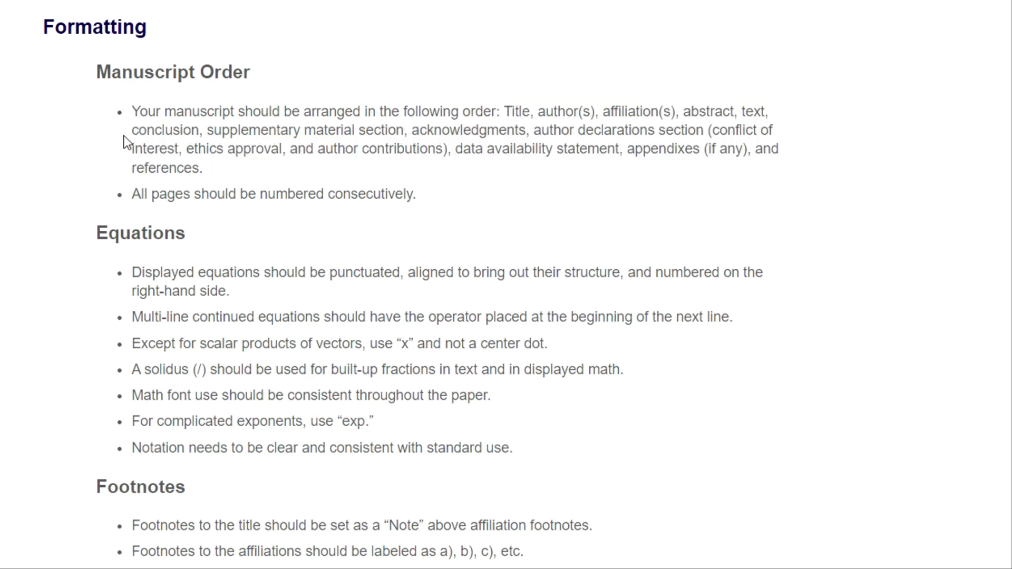
pyautogui.click(91, 141)
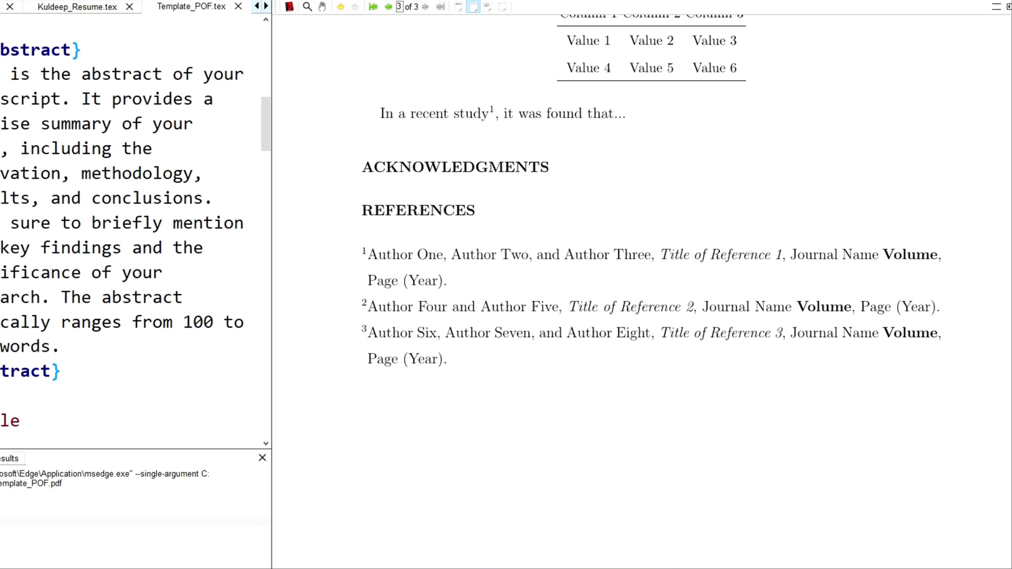
pyautogui.scroll(10, 690, 521)
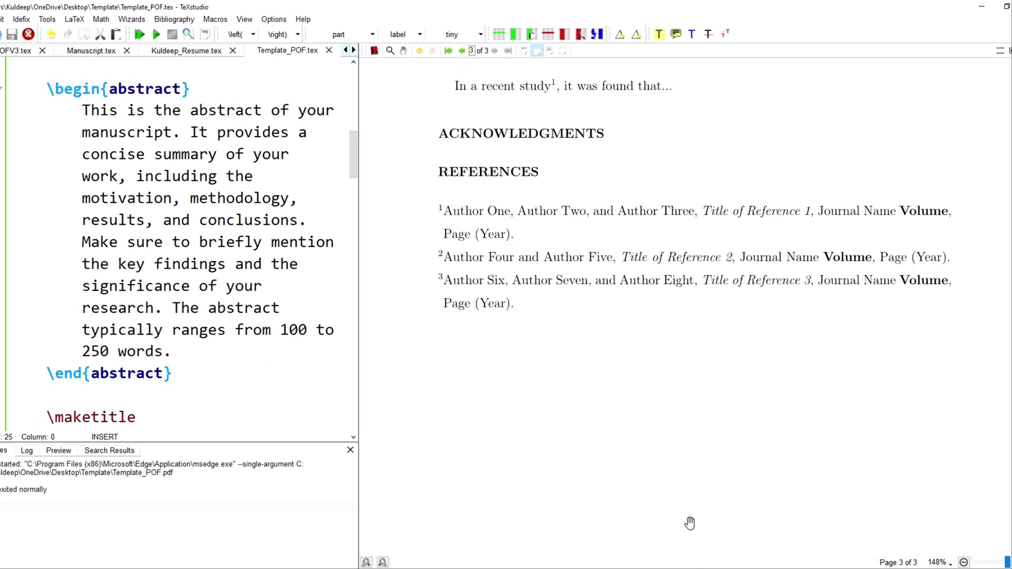
pyautogui.scroll(10, 688, 380)
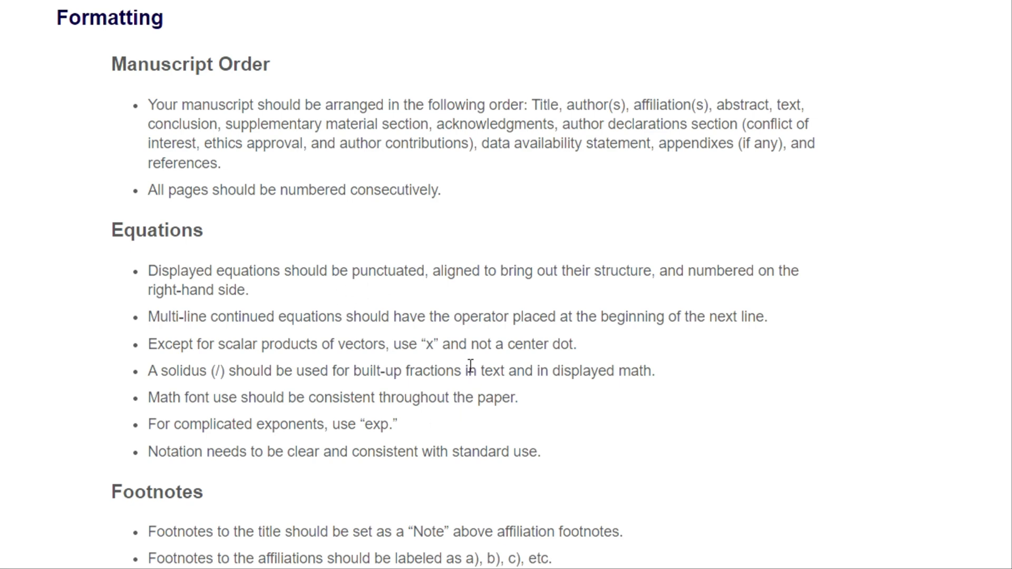
# Step: Read the figure numbering rule in the author instructions and compare it with the sample figure's caption and citation in the PDF preview
pyautogui.scroll(-4, 470, 366)
pyautogui.scroll(-5, 434, 323)
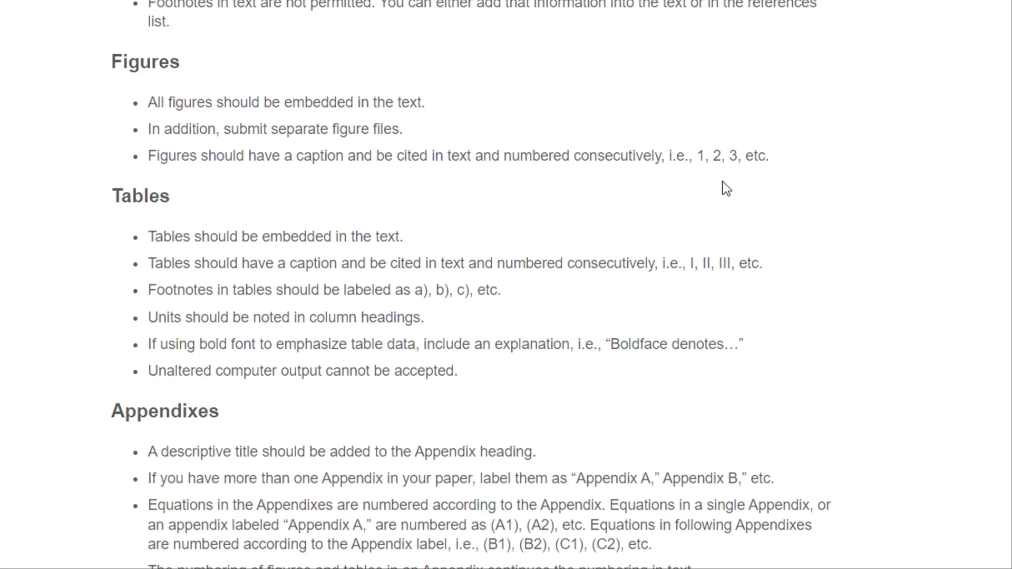
pyautogui.moveTo(696, 158); pyautogui.dragTo(781, 165)
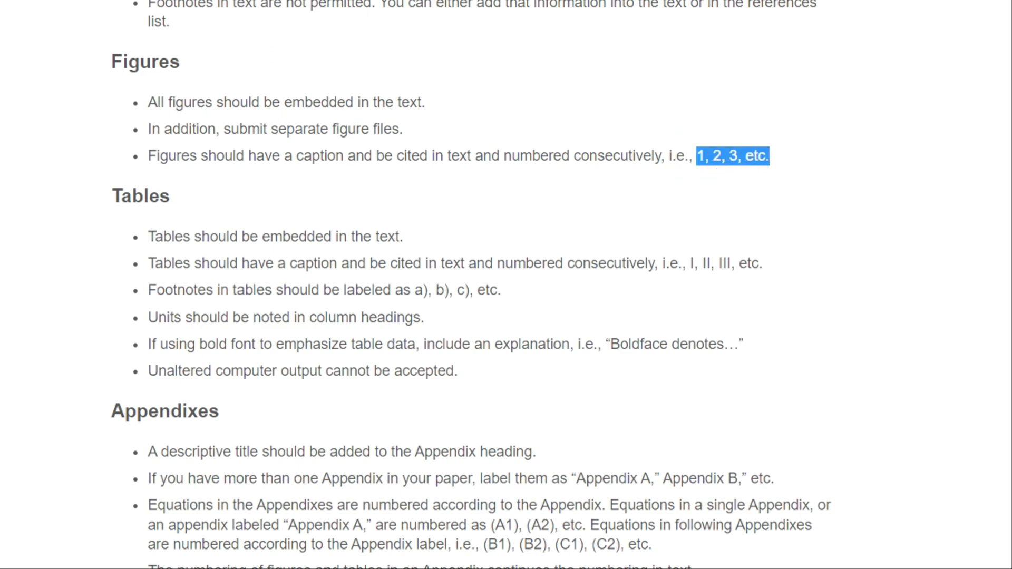
pyautogui.click(497, 519)
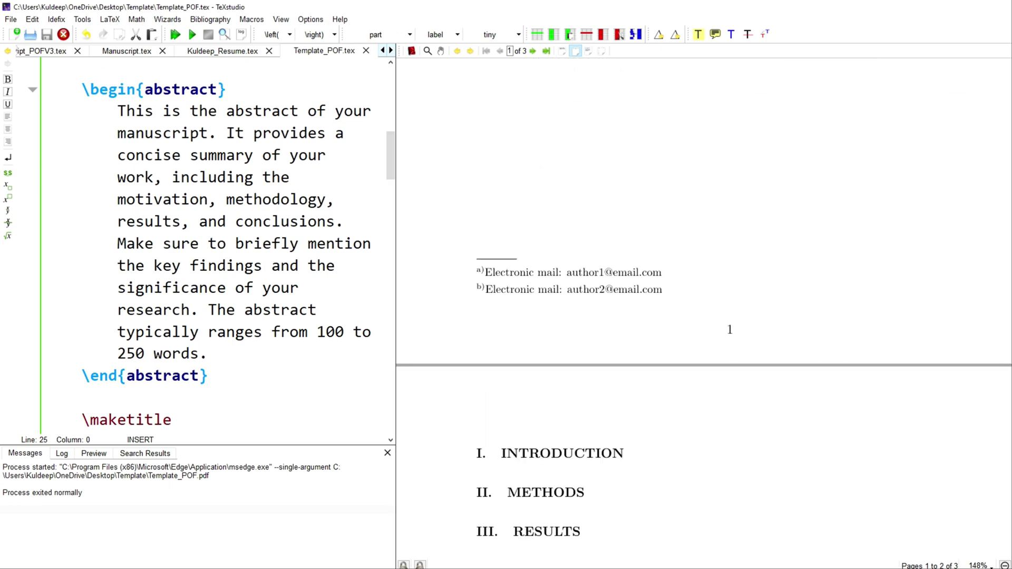
pyautogui.scroll(-10, 629, 316)
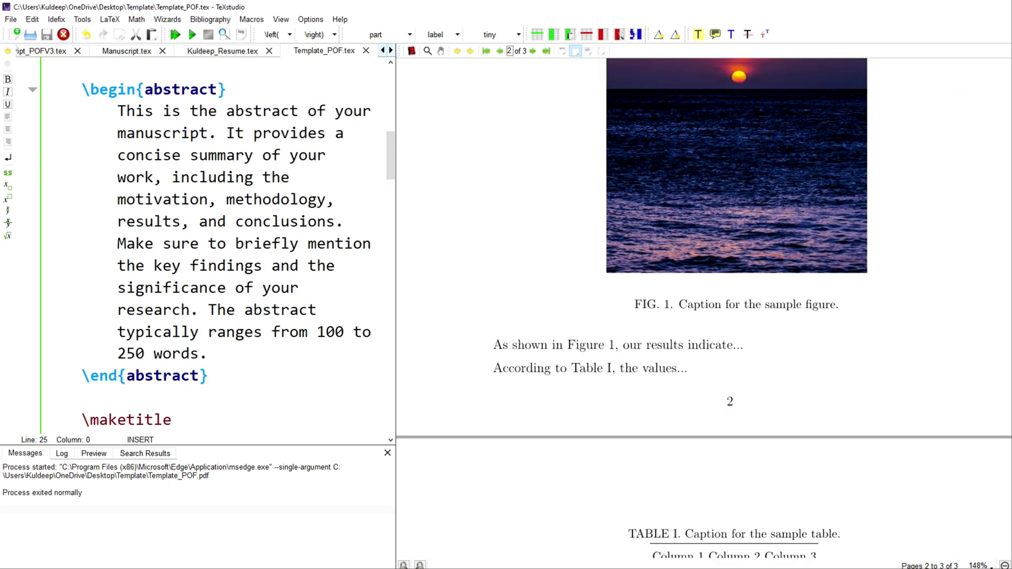
# Step: Check the table numbering rule in the author instructions against the sample table's caption in the PDF preview
pyautogui.hotkey('alt', 'Tab')
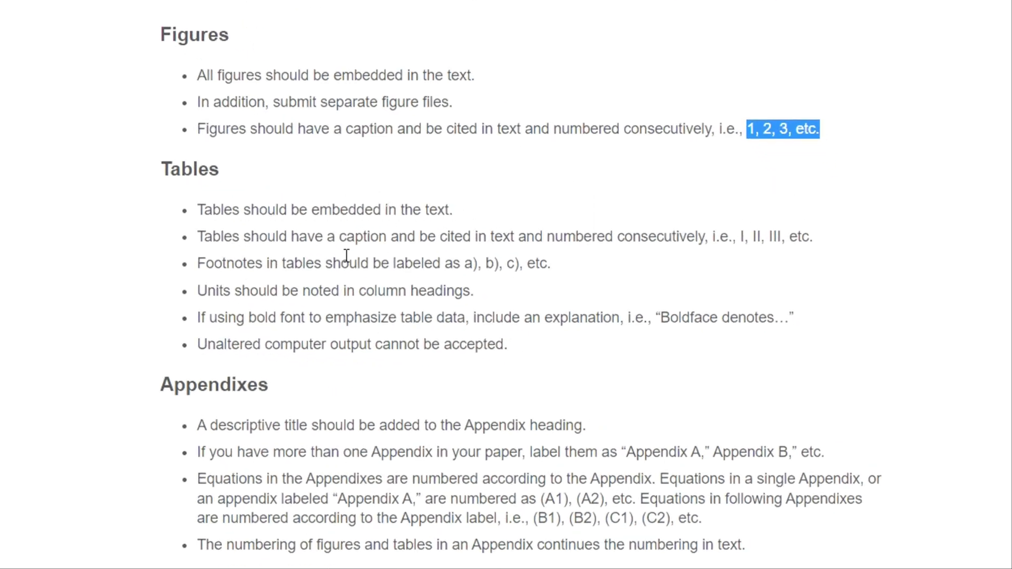
pyautogui.moveTo(732, 237); pyautogui.dragTo(813, 237)
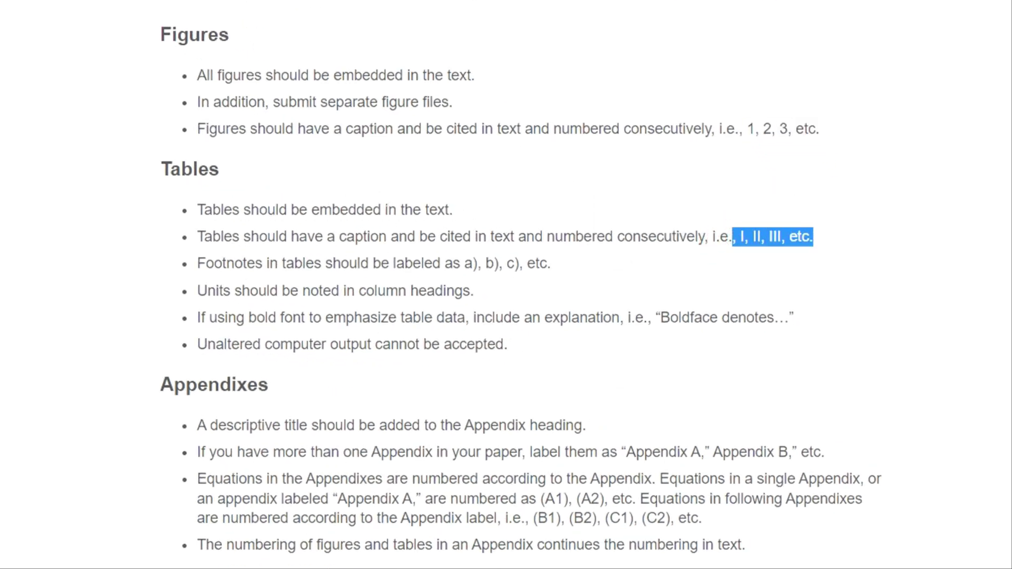
pyautogui.hotkey('alt', 'Tab')
pyautogui.scroll(-5, 680, 309)
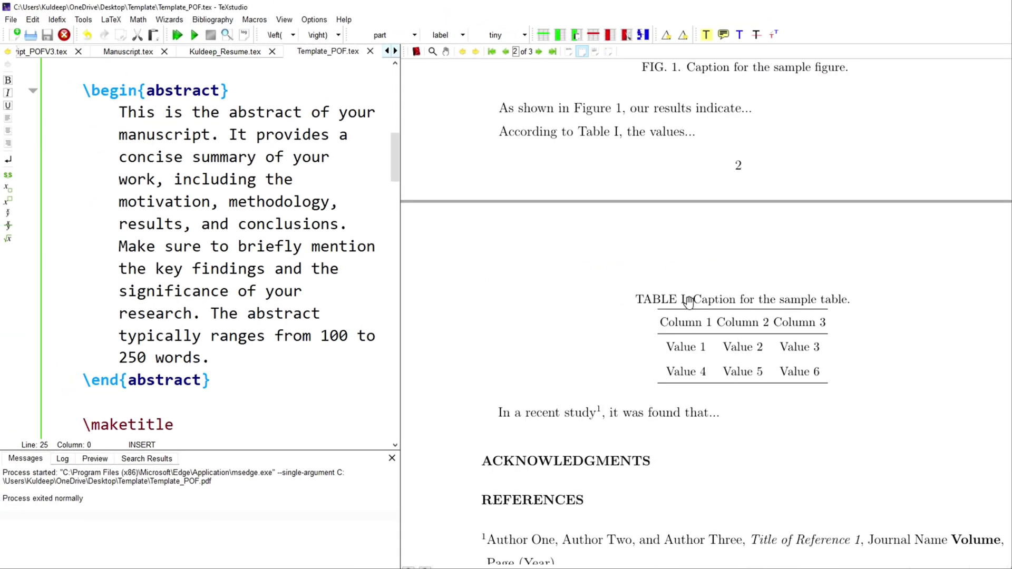
# Step: Return to the author instructions and read the Appendixes and References formatting rules
pyautogui.hotkey('alt', 'Tab')
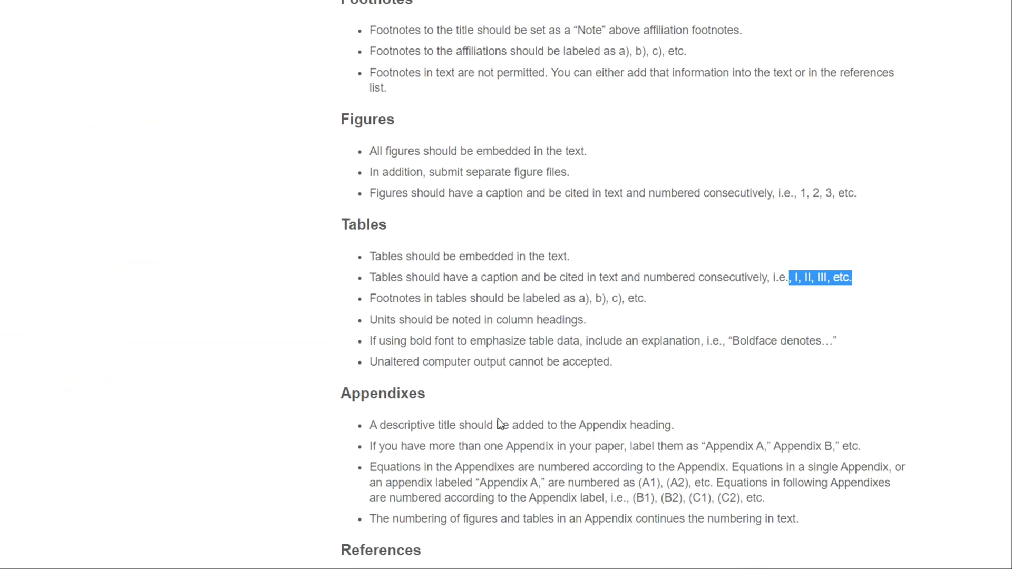
pyautogui.scroll(-5, 324, 387)
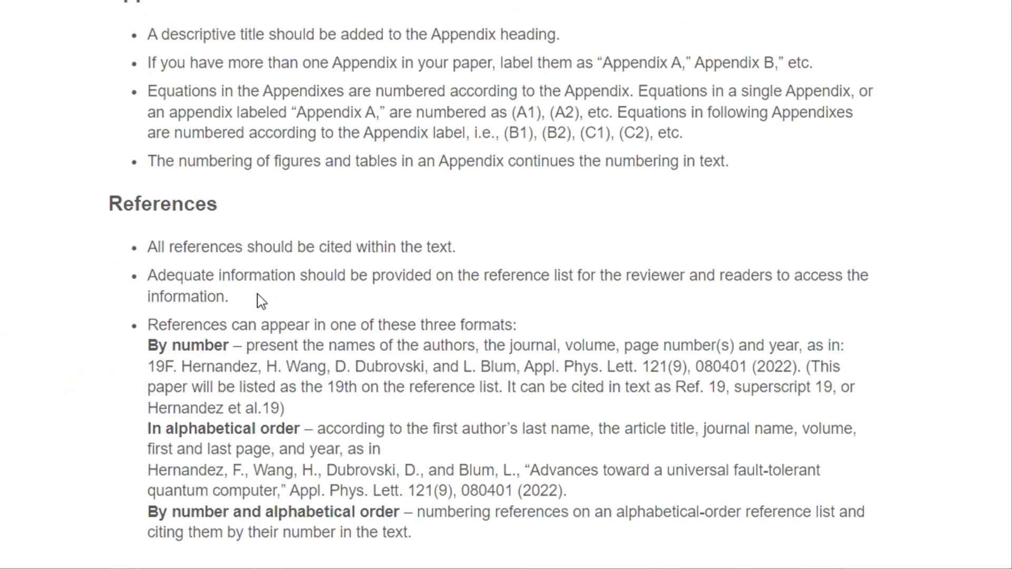
pyautogui.scroll(-3, 261, 302)
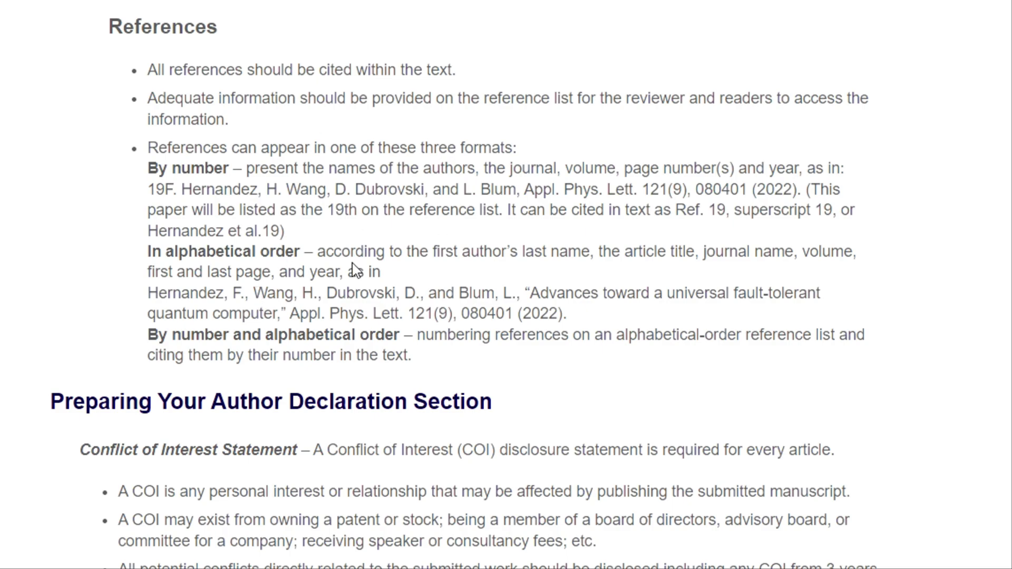
pyautogui.scroll(15, 350, 259)
pyautogui.scroll(-8, 349, 261)
pyautogui.scroll(-7, 350, 267)
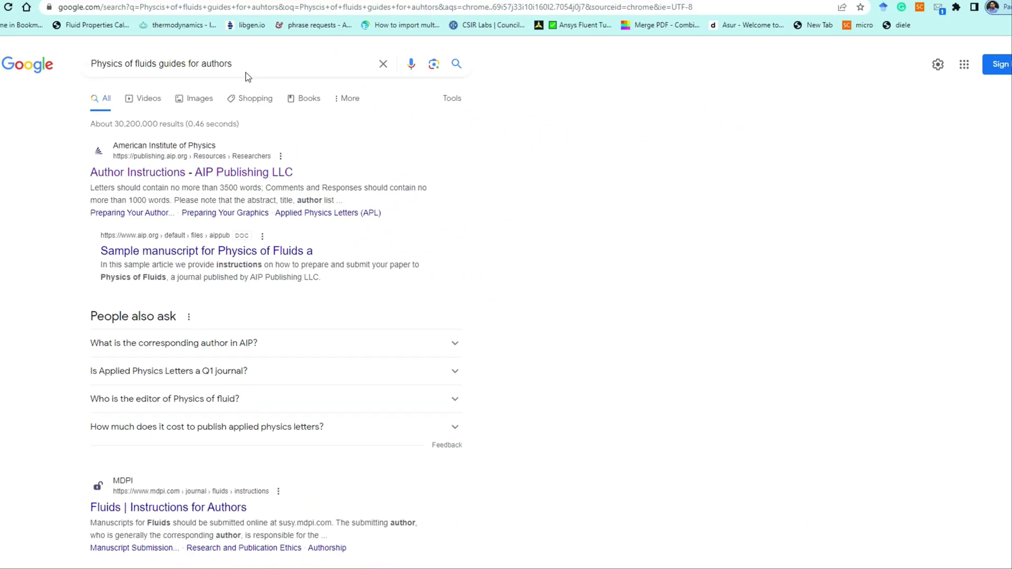
# Step: Shorten the Google search to "Physics of fluids" and open the journal's page on the AIP site
pyautogui.moveTo(247, 63); pyautogui.dragTo(153, 64)
pyautogui.press('BackSpace')
pyautogui.press('Return')
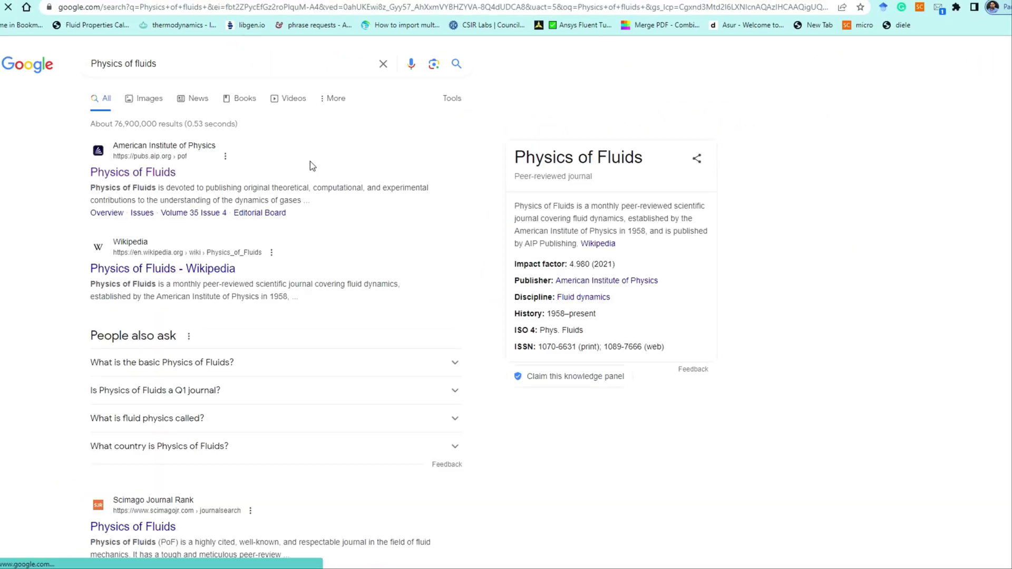
pyautogui.click(150, 172)
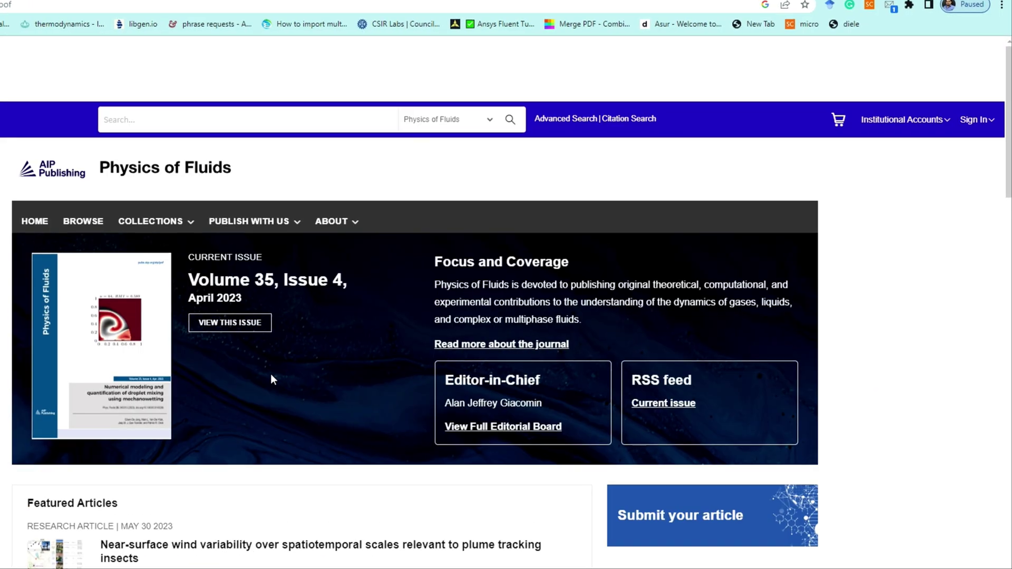
# Step: Open the journal article "Vortex shedding analysis of flows past forced-oscillation cylinder with dynamic mode decomposition" and its PDF
pyautogui.scroll(-8, 270, 375)
pyautogui.click(172, 242)
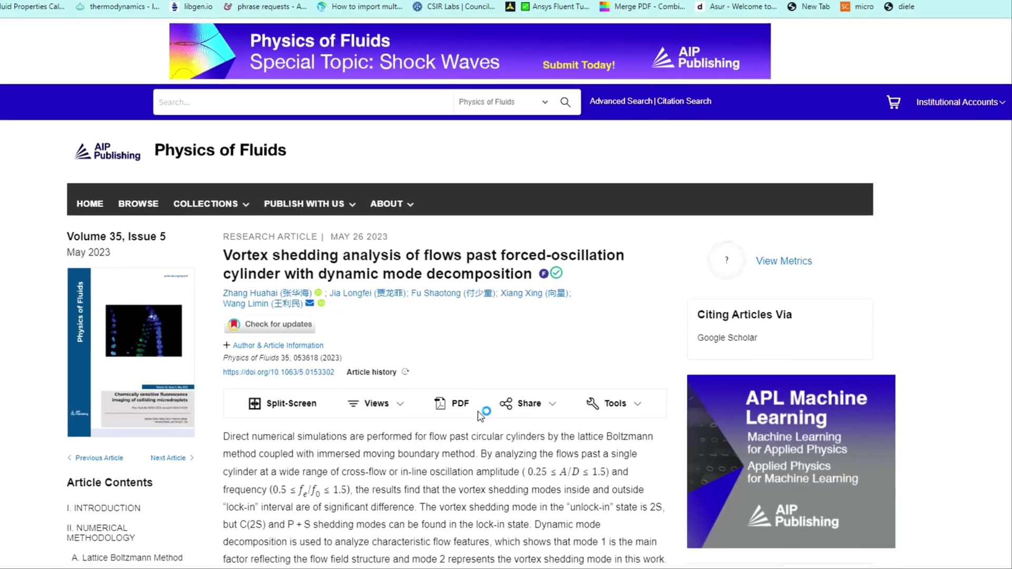
pyautogui.click(438, 417)
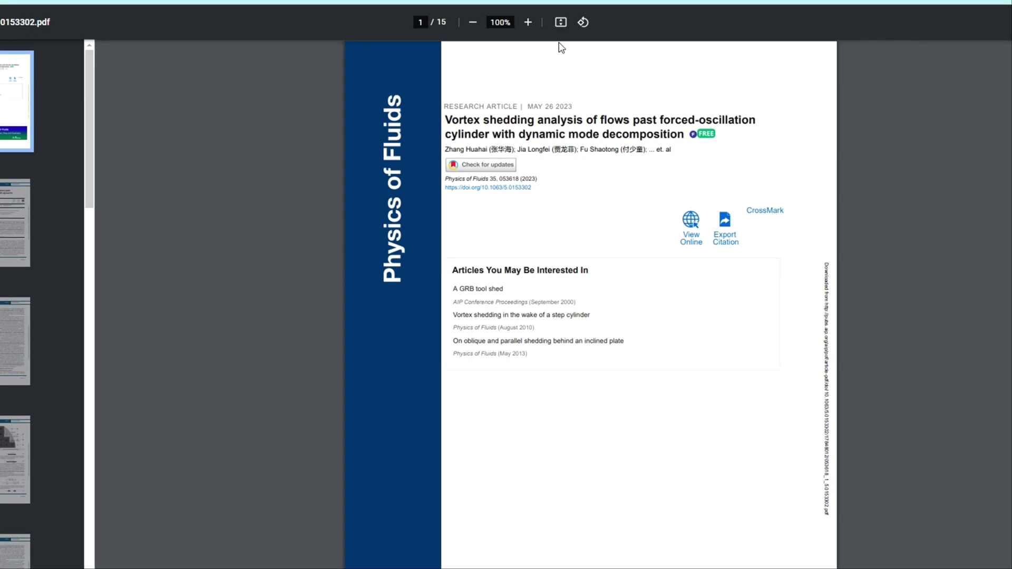
# Step: Enlarge the article PDF to 175% and examine the layout of its opening pages
pyautogui.click(528, 22)
pyautogui.click(527, 22)
pyautogui.click(527, 21)
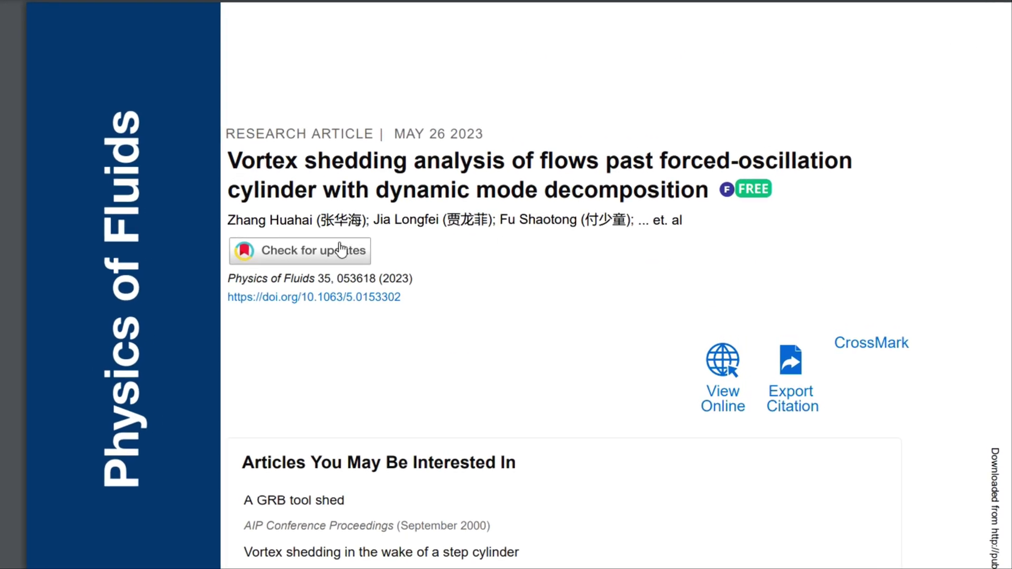
pyautogui.scroll(-15, 564, 237)
pyautogui.scroll(-5, 566, 238)
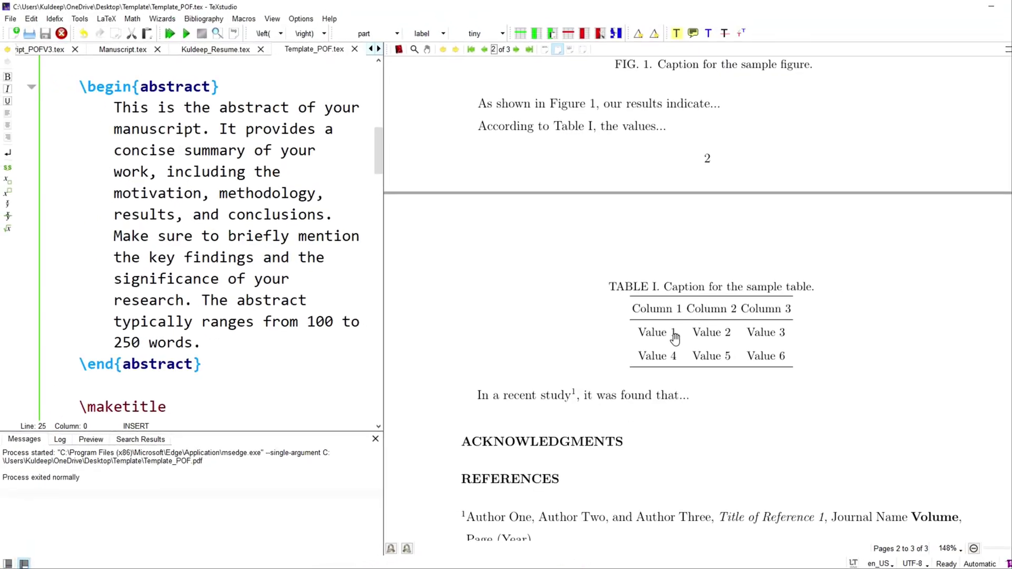
# Step: Compare the published article's authors, affiliations, abstract and introduction layout with the compiled template's pages in TeXstudio
pyautogui.scroll(5, 672, 335)
pyautogui.scroll(5, 676, 341)
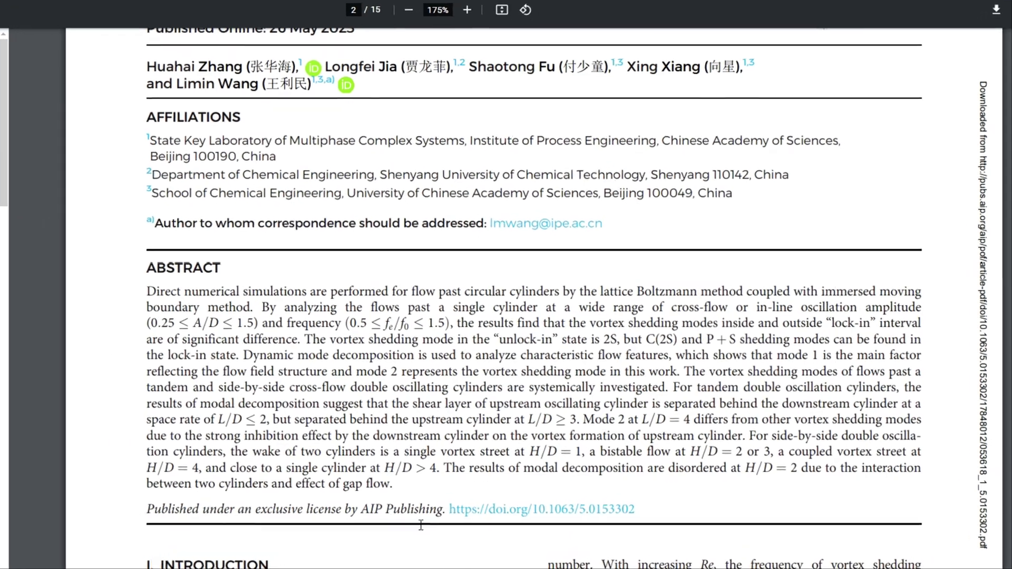
pyautogui.scroll(-5, 418, 517)
pyautogui.scroll(-1, 417, 517)
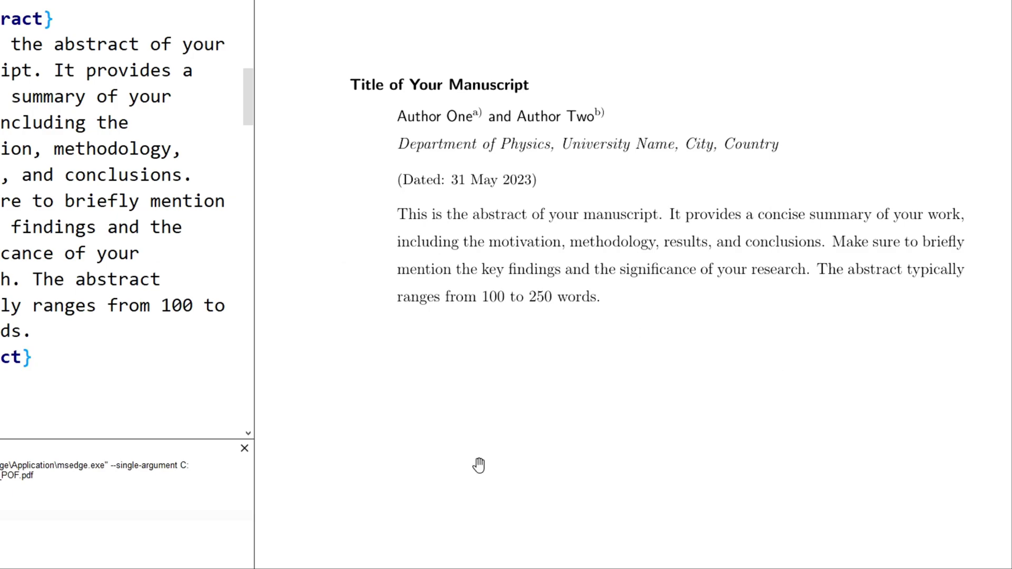
pyautogui.scroll(-10, 479, 465)
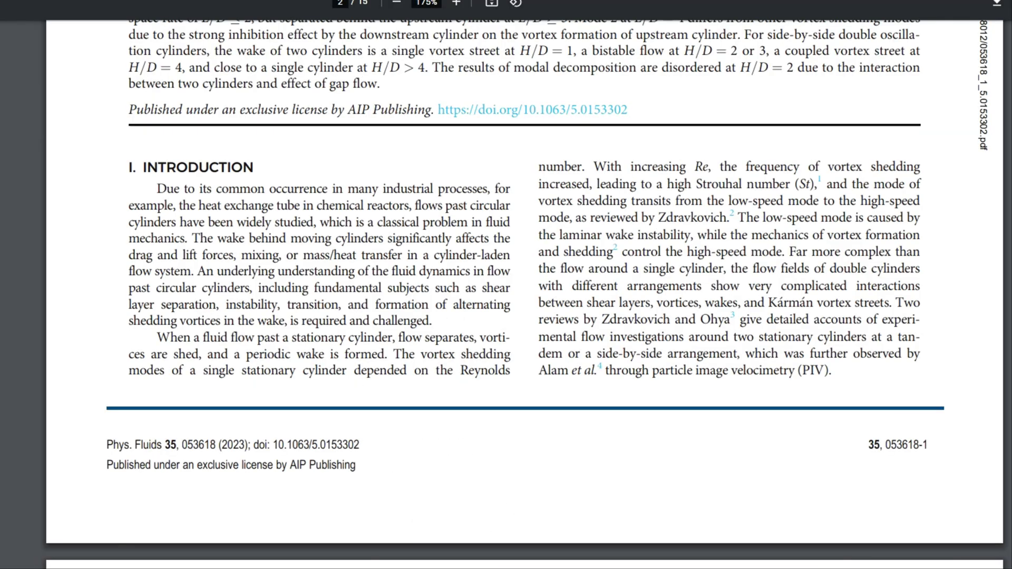
pyautogui.scroll(-10, 449, 372)
pyautogui.scroll(5, 449, 372)
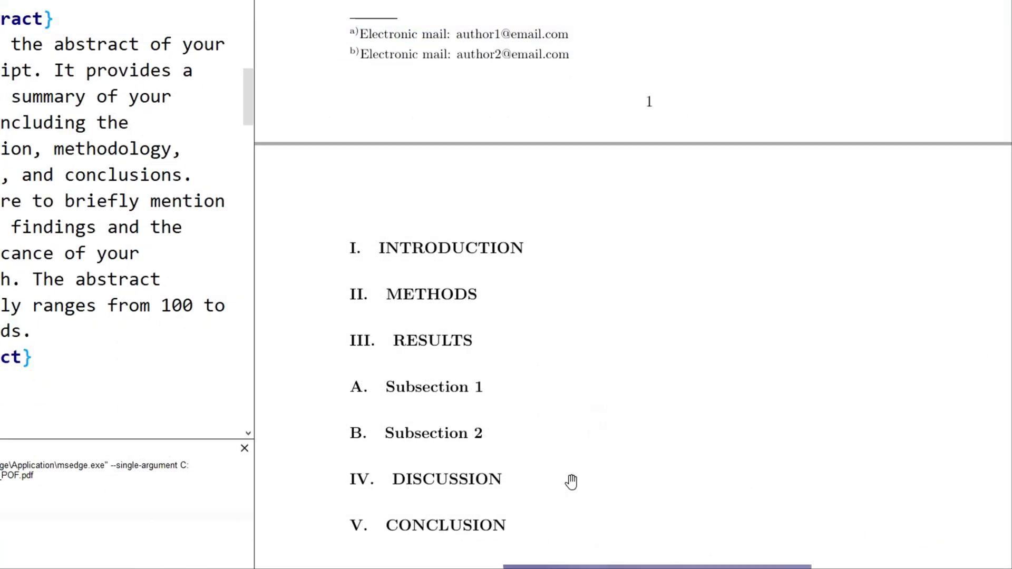
pyautogui.scroll(8, 590, 400)
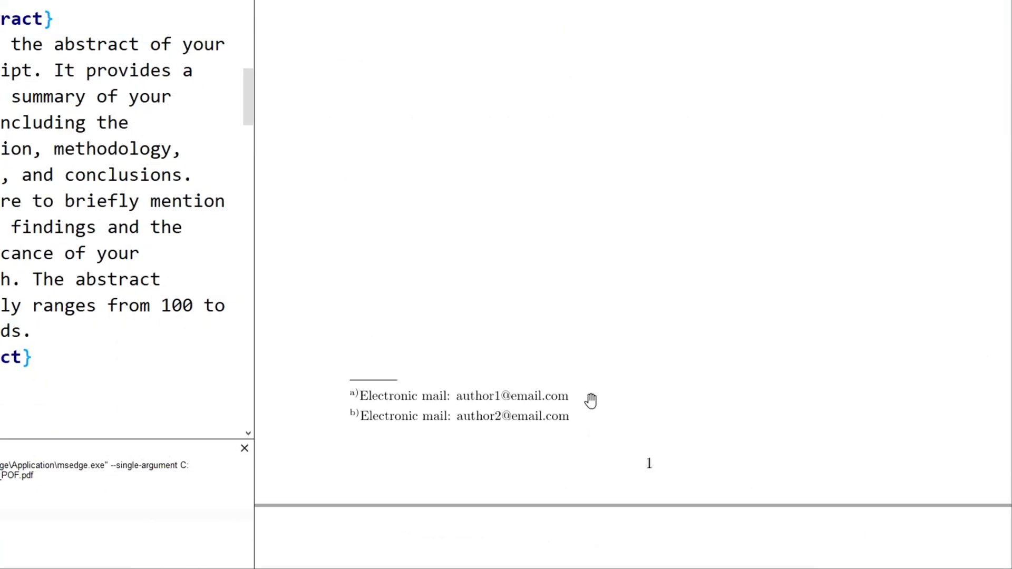
pyautogui.scroll(-5, 604, 399)
pyautogui.scroll(-15, 604, 399)
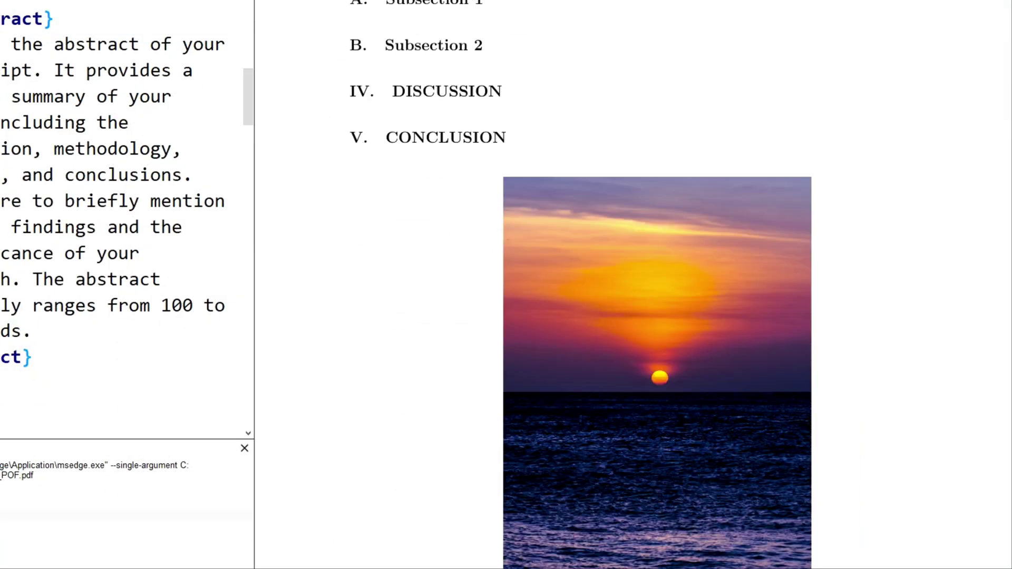
# Step: Compare the section and subsection headings of the compiled template with those in the published article
pyautogui.scroll(-1, 517, 389)
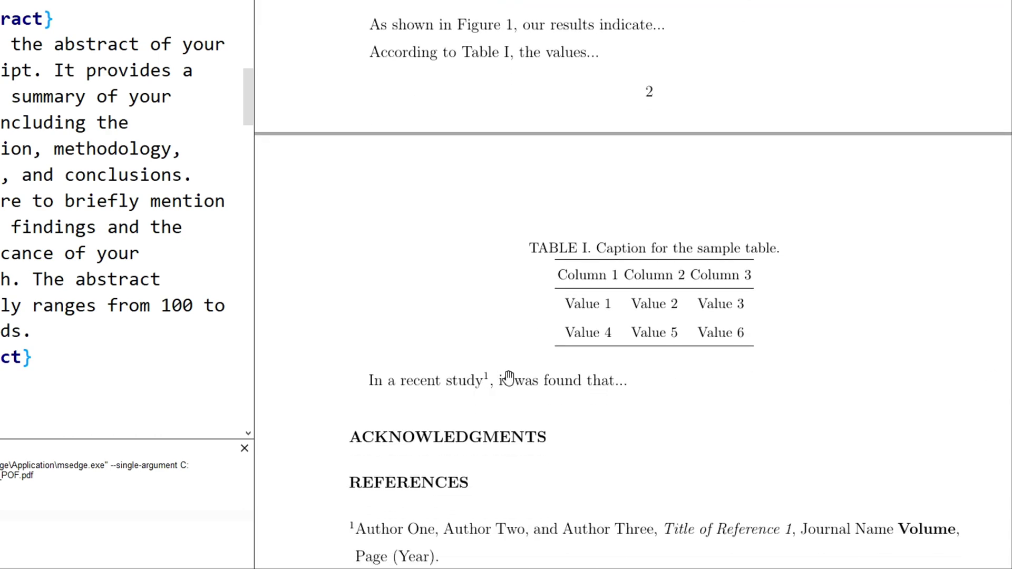
pyautogui.scroll(-3, 554, 387)
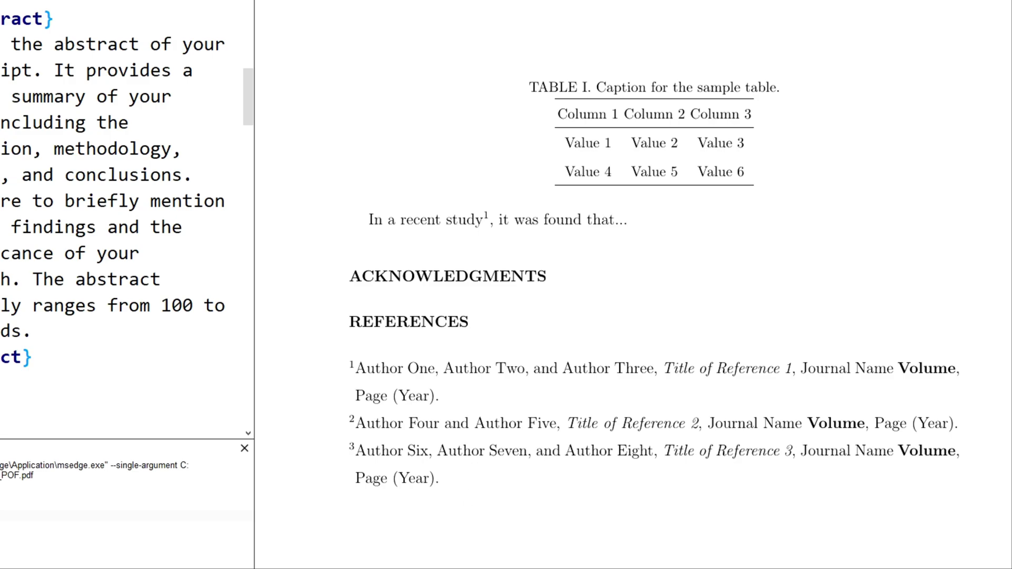
pyautogui.scroll(9, 510, 329)
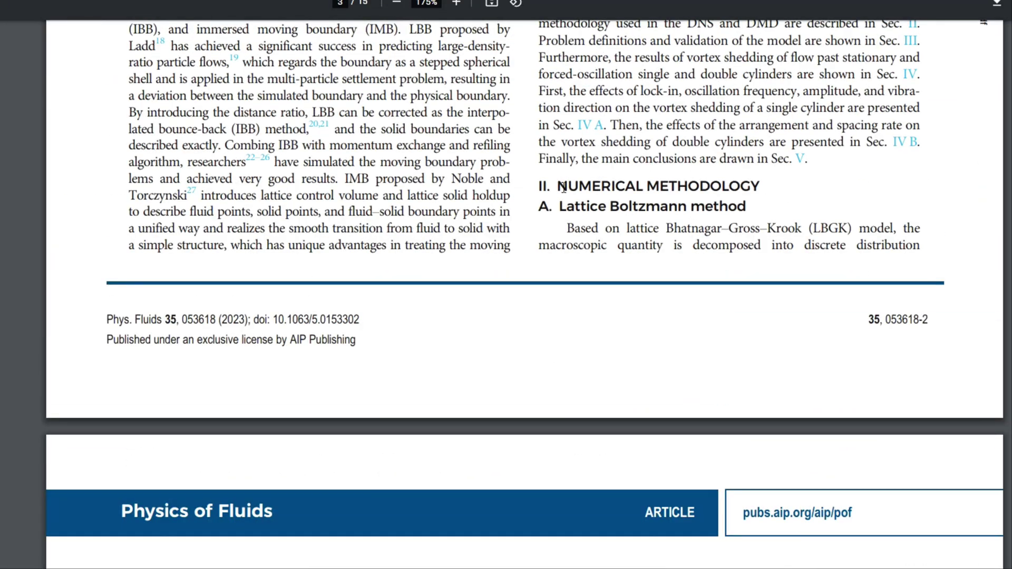
pyautogui.hotkey('alt', 'Tab')
pyautogui.scroll(10, 571, 291)
pyautogui.scroll(5, 571, 291)
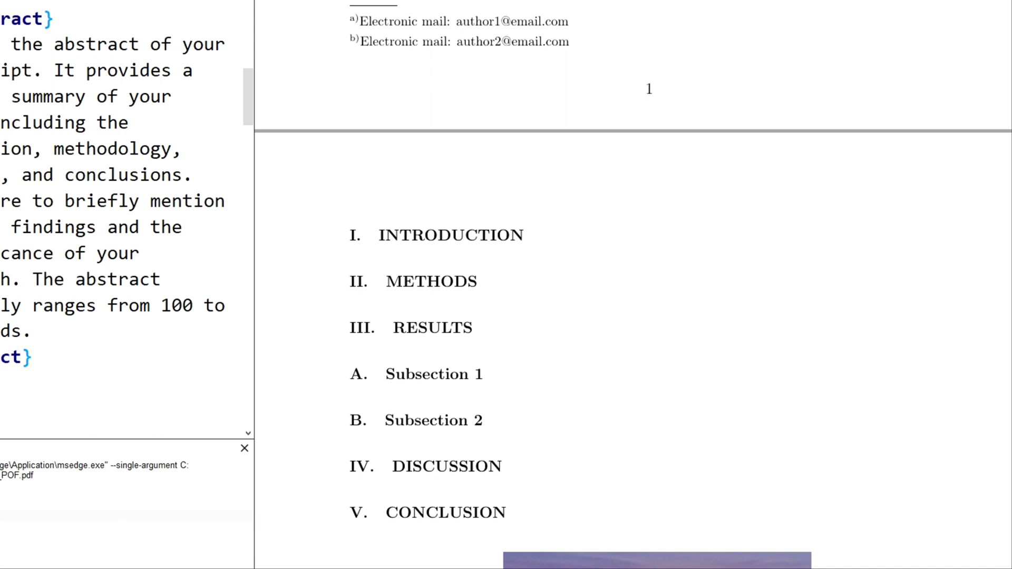
pyautogui.hotkey('alt', 'Tab')
# Step: Compare the equations, figures and figure caption style in the published article with the template's sample figure and caption
pyautogui.scroll(-10, 643, 260)
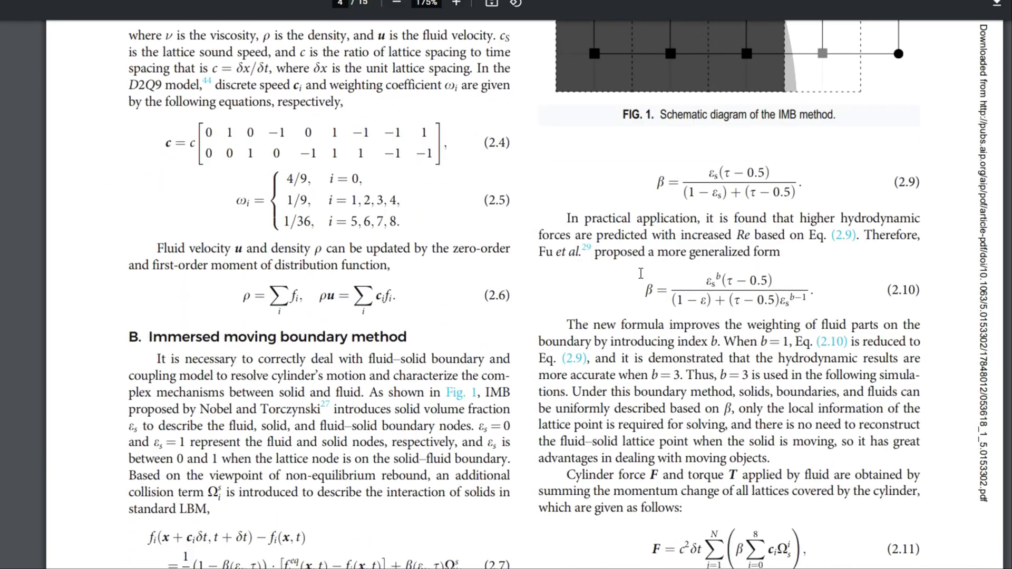
pyautogui.scroll(-15, 643, 261)
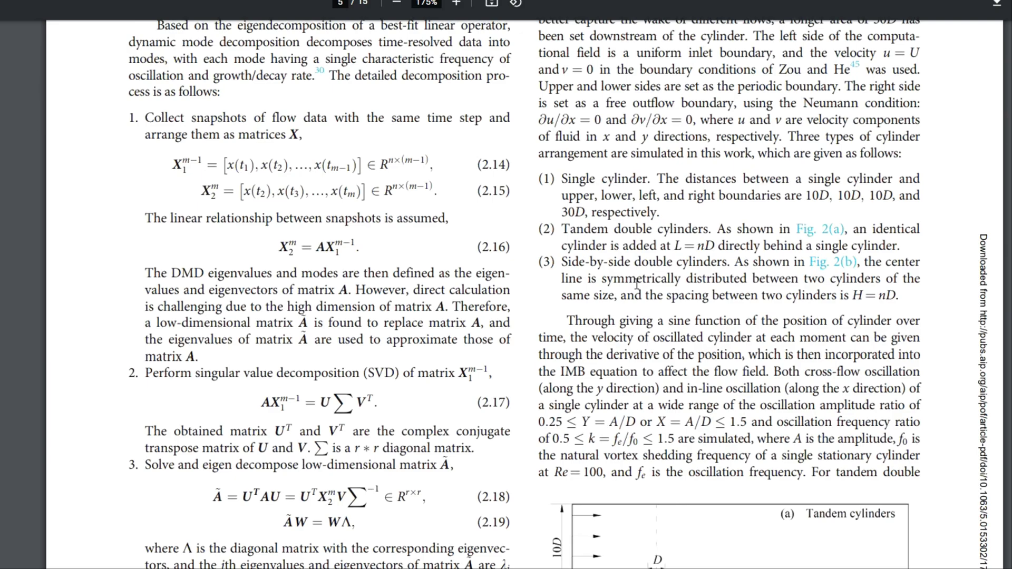
pyautogui.scroll(-8, 637, 283)
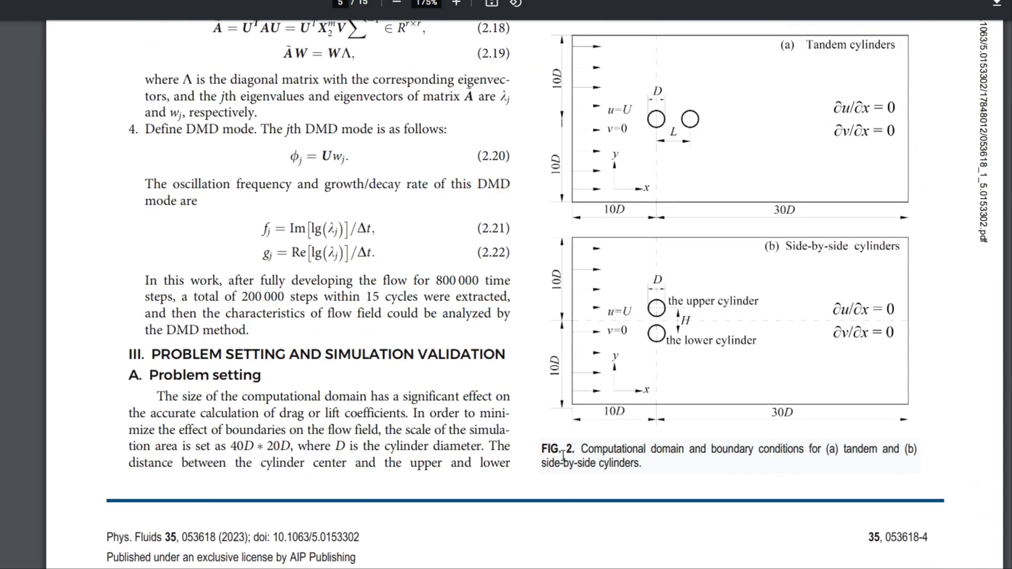
pyautogui.hotkey('alt', 'Tab')
pyautogui.scroll(-8, 678, 413)
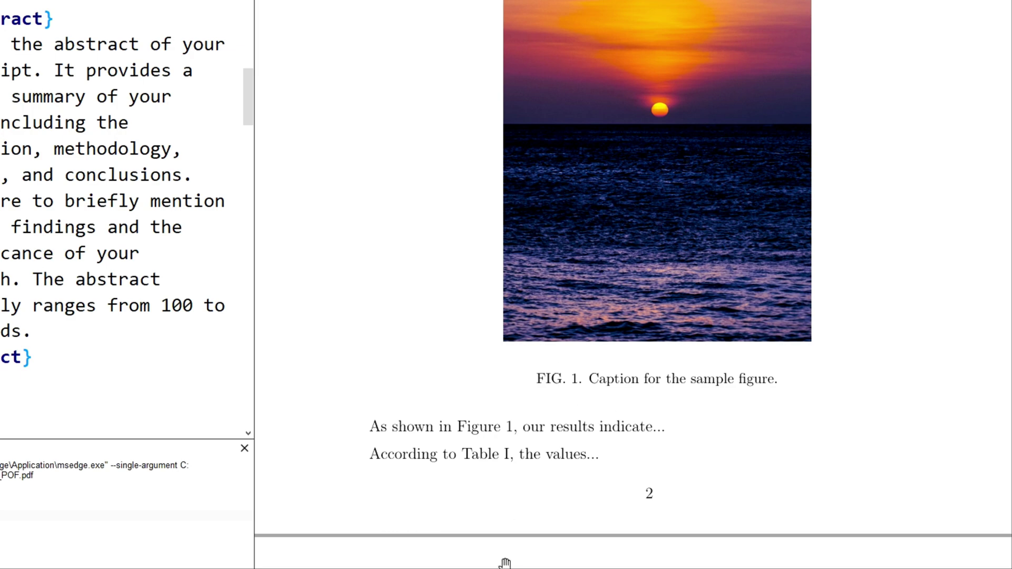
pyautogui.hotkey('alt', 'Tab')
pyautogui.hotkey('alt', 'Tab')
pyautogui.hotkey('alt', 'Tab')
pyautogui.hotkey('alt', 'Tab')
pyautogui.hotkey('alt', 'Tab')
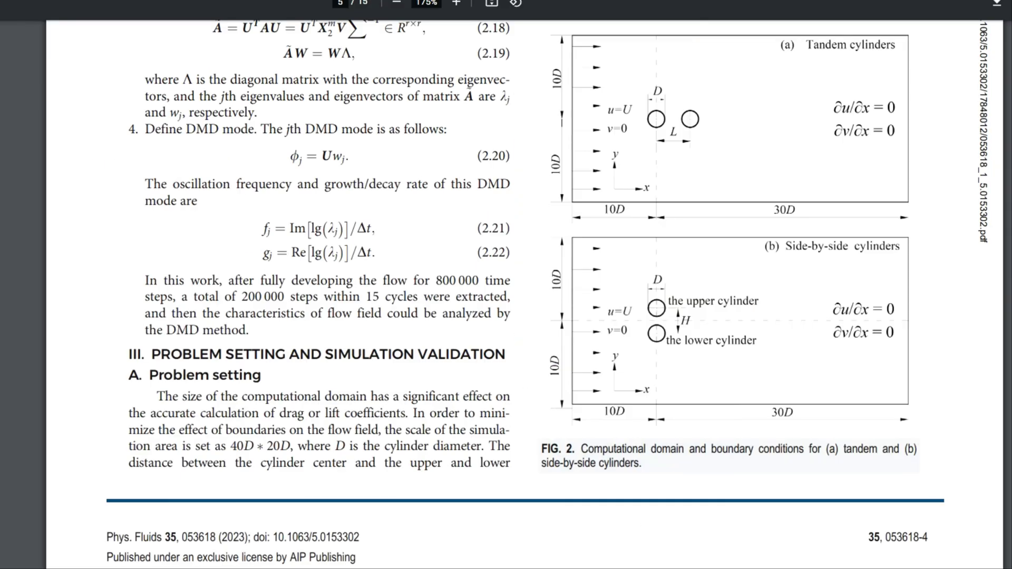
# Step: Compare the article's acknowledgments, declarations and reference list with the template's closing sections, and review the template's pages again
pyautogui.scroll(-15, 363, 395)
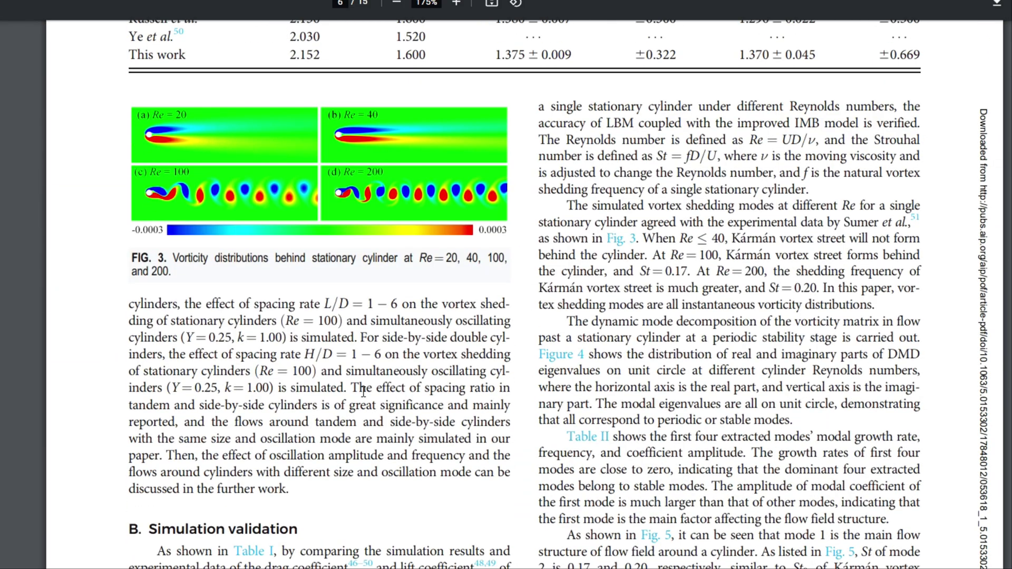
pyautogui.scroll(-20, 363, 391)
pyautogui.scroll(-20, 388, 400)
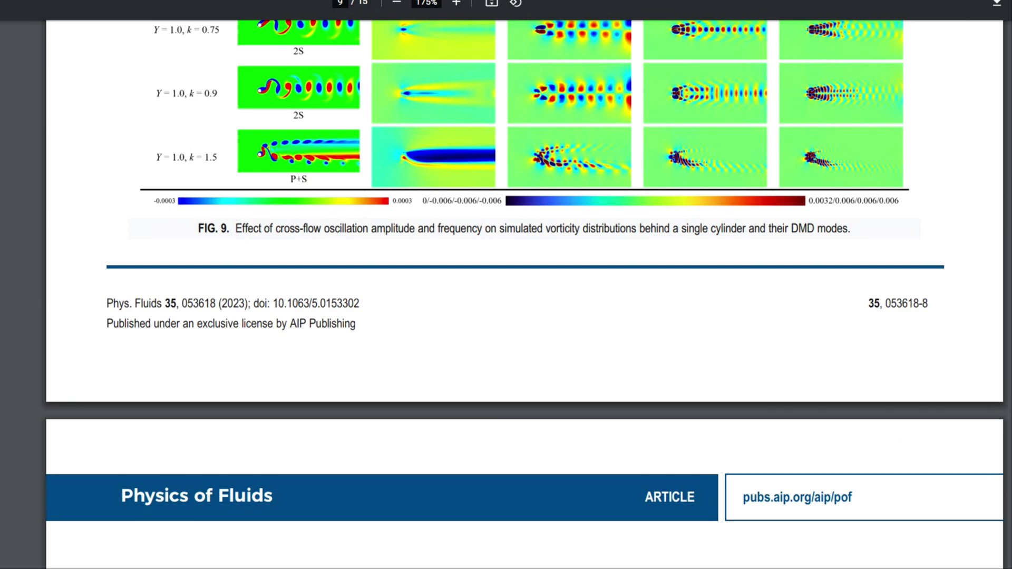
pyautogui.scroll(-20, 388, 400)
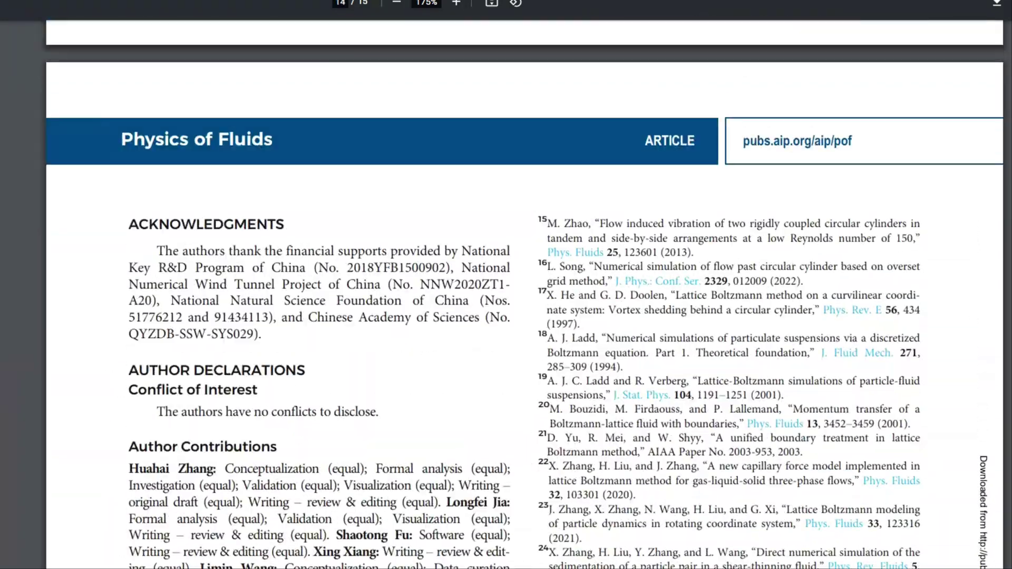
pyautogui.scroll(-10, 180, 281)
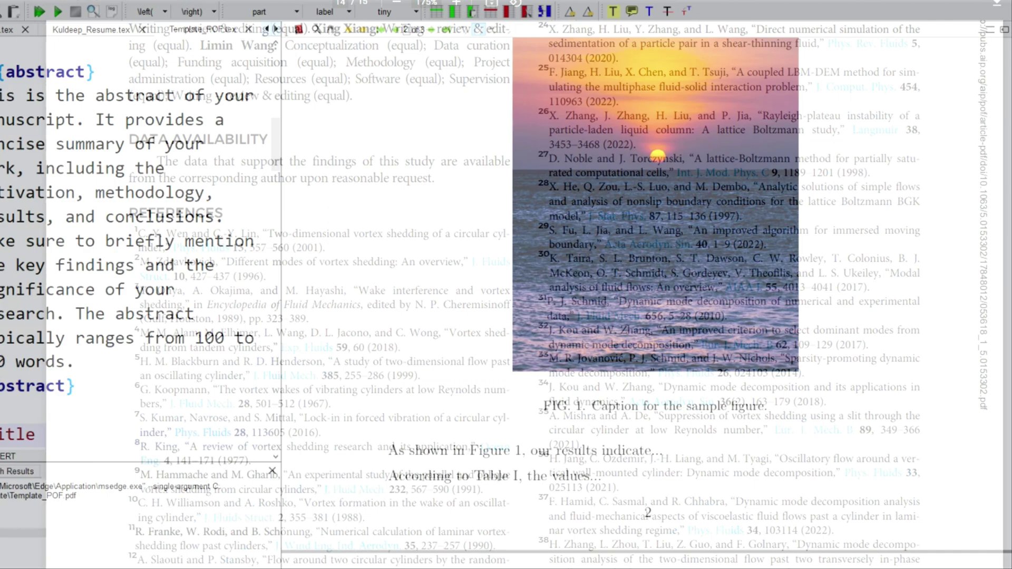
pyautogui.scroll(-10, 609, 452)
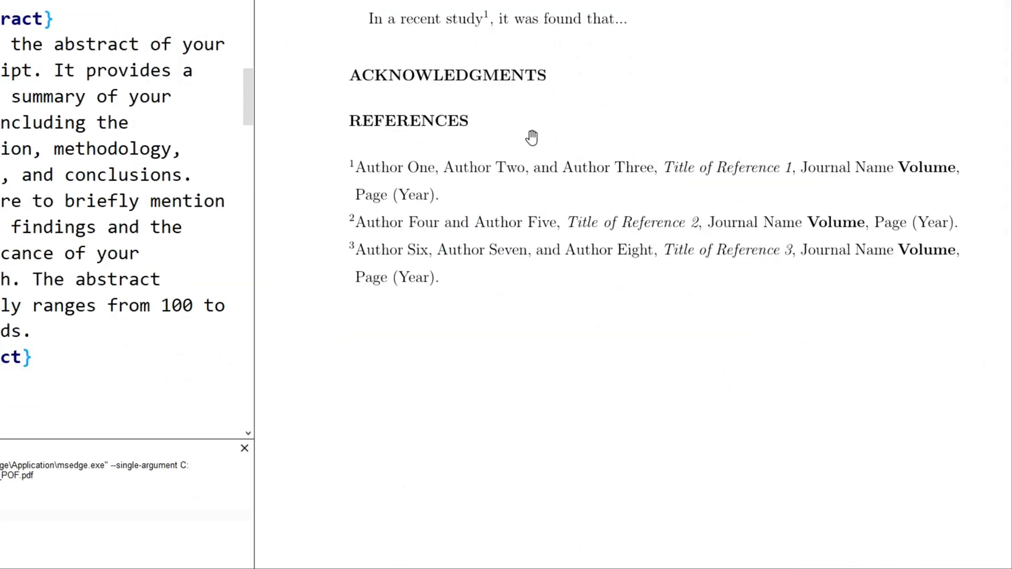
pyautogui.scroll(15, 572, 217)
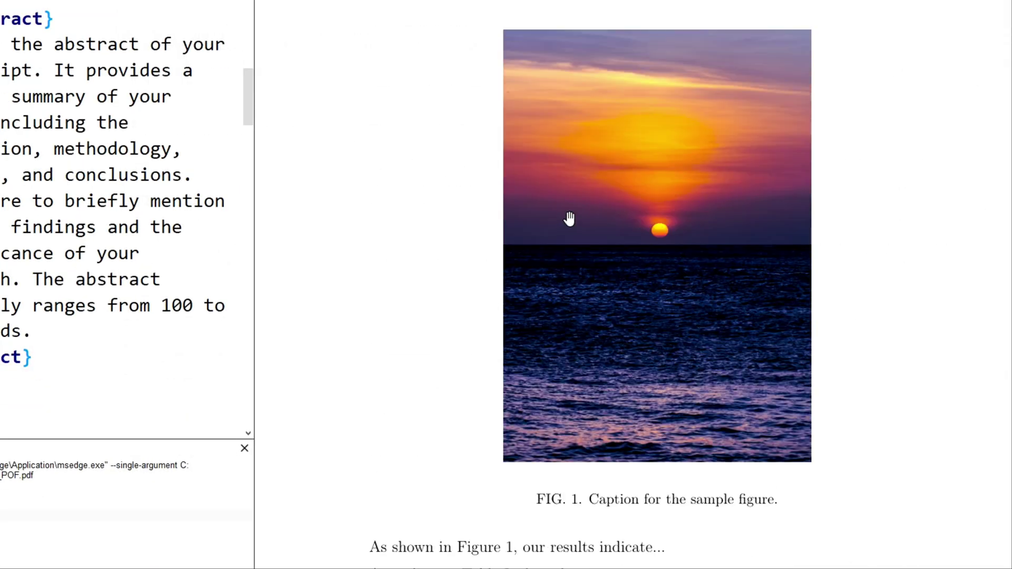
pyautogui.scroll(3, 553, 231)
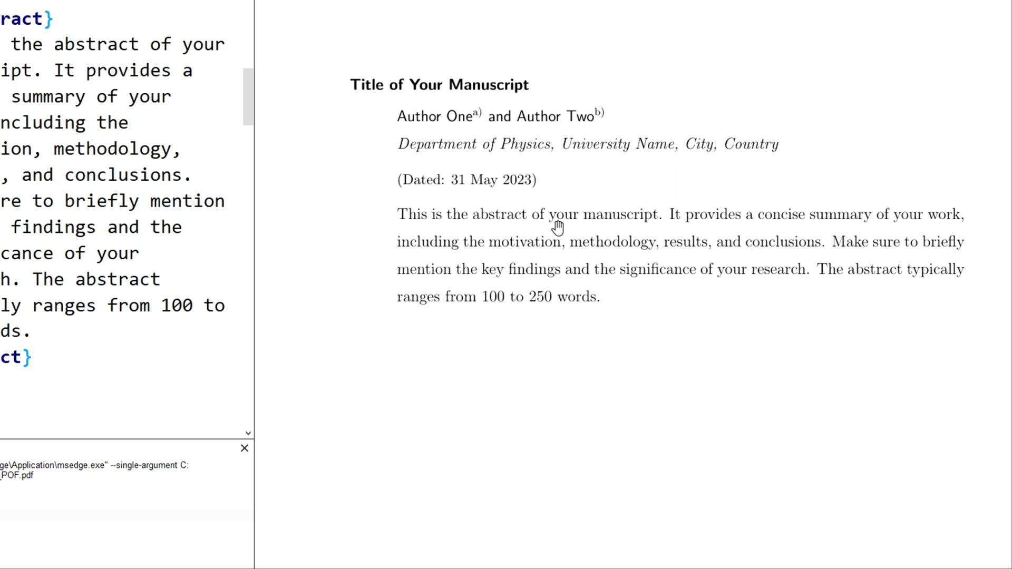
pyautogui.scroll(-6, 557, 218)
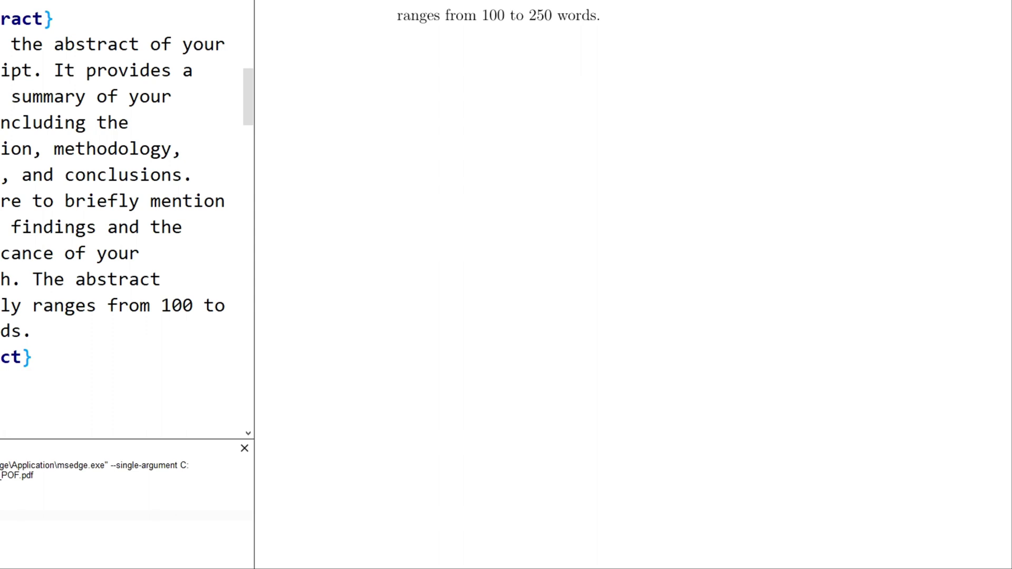
# Step: Switch to ChatGPT and begin a message reading "Please suggest me commnad to make cita"
pyautogui.moveTo(357, 566)
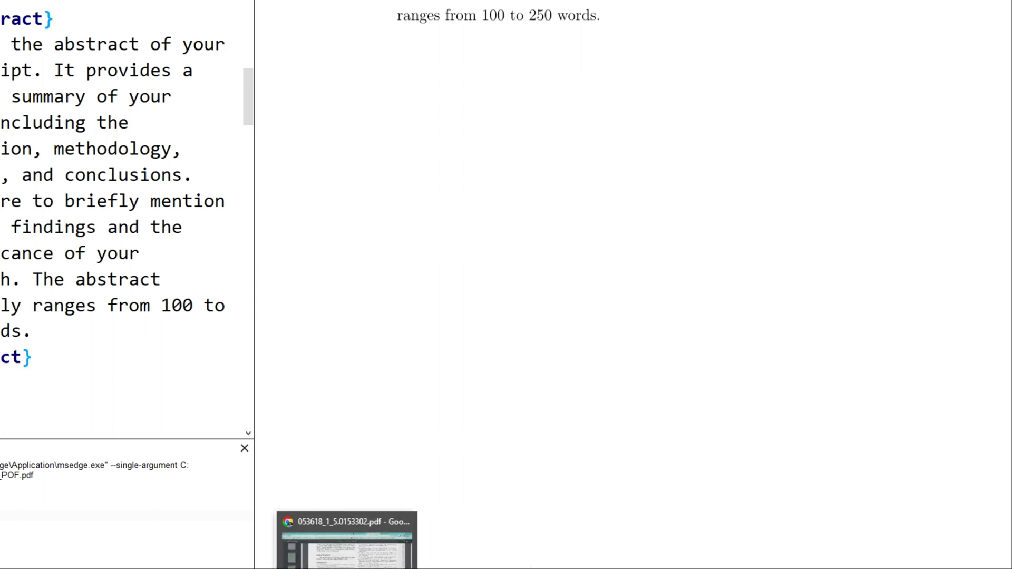
pyautogui.click(357, 548)
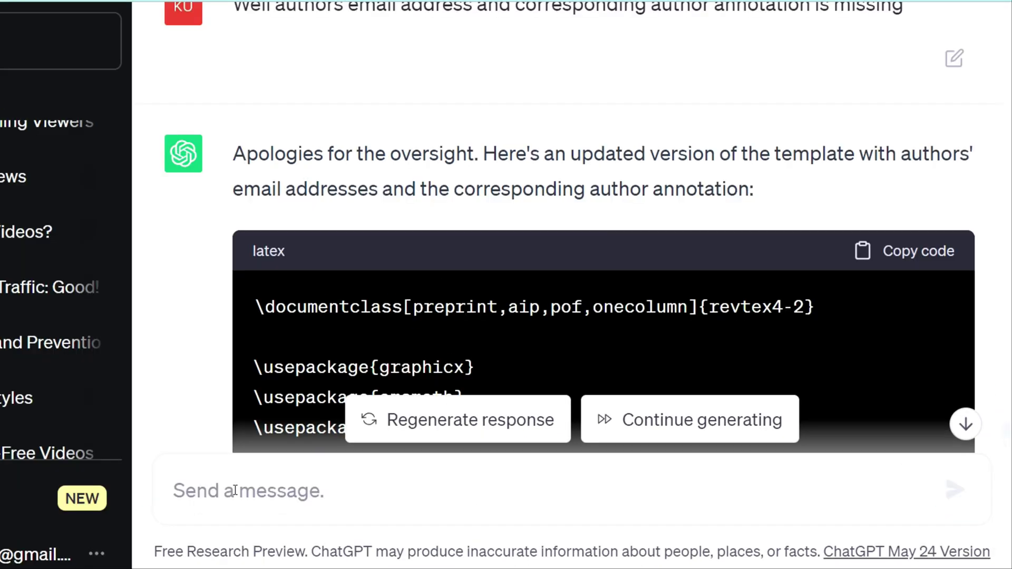
pyautogui.write('Please s')
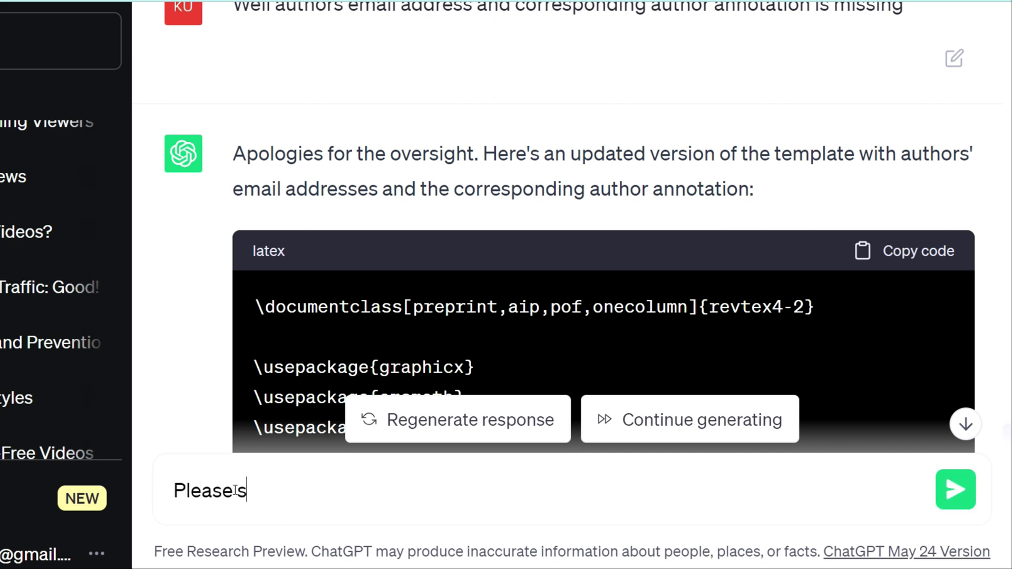
pyautogui.write('uggest')
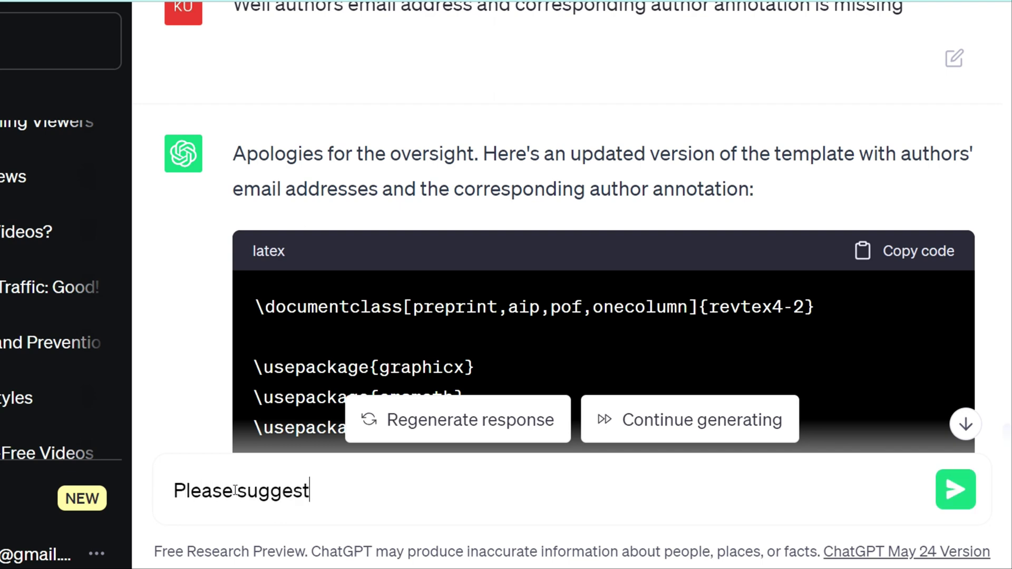
pyautogui.write(' me commnad ')
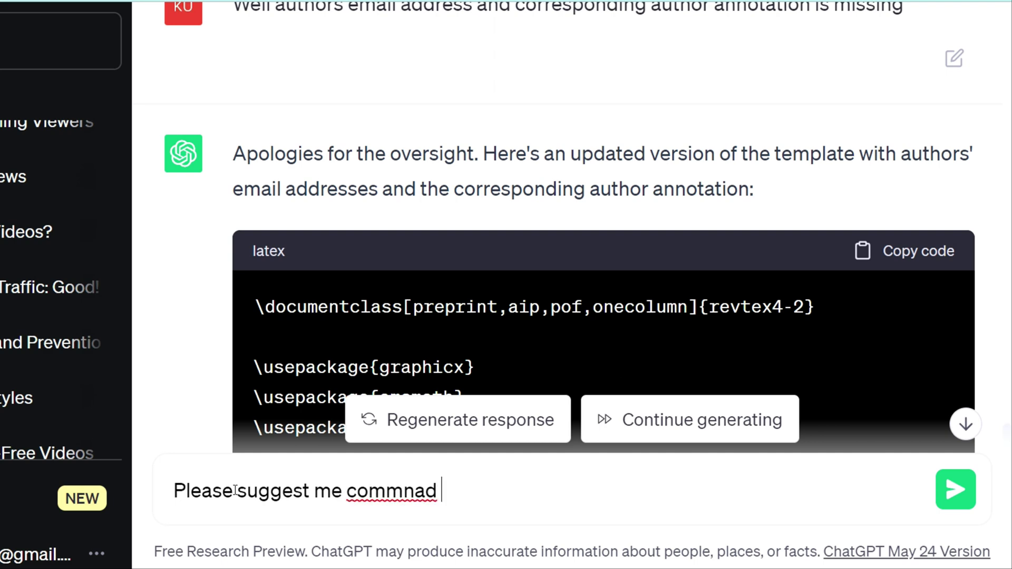
pyautogui.write('to make cita')
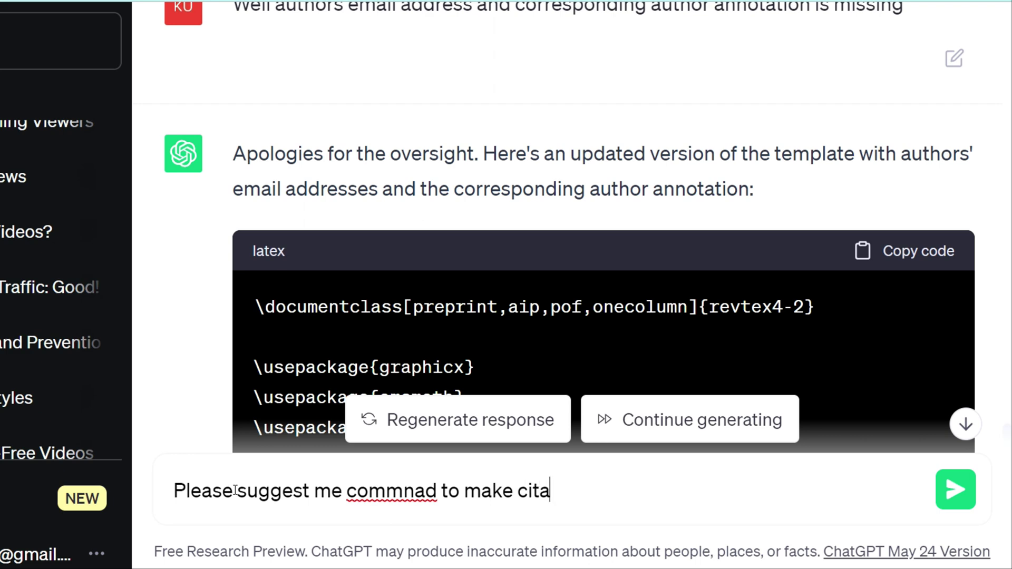
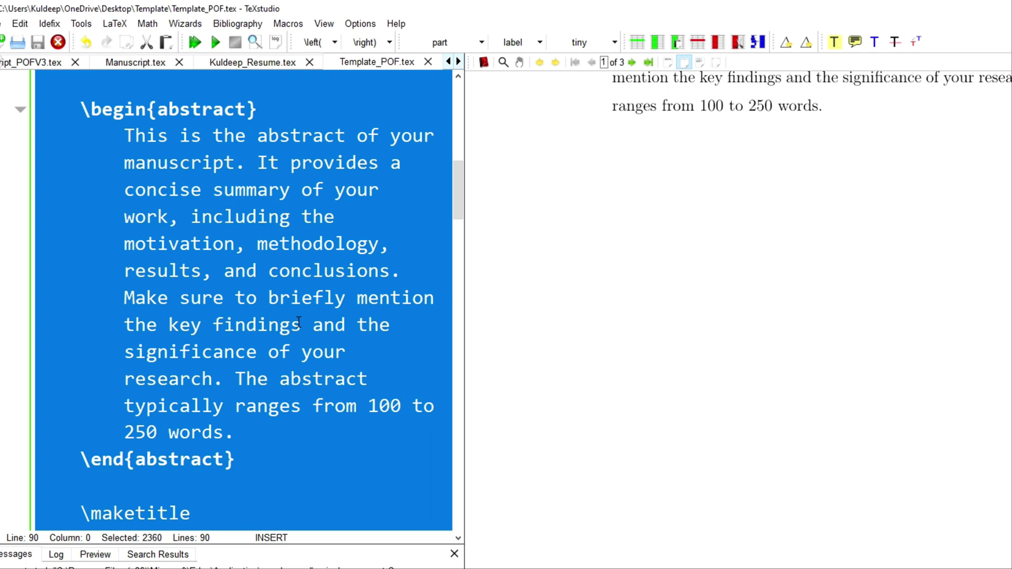
# Step: Replace the entire contents of Template_POF.tex with the copied LaTeX code in TeXstudio and widen the source editor area
pyautogui.hotkey('ctrl', 'v')
pyautogui.scroll(5, 371, 274)
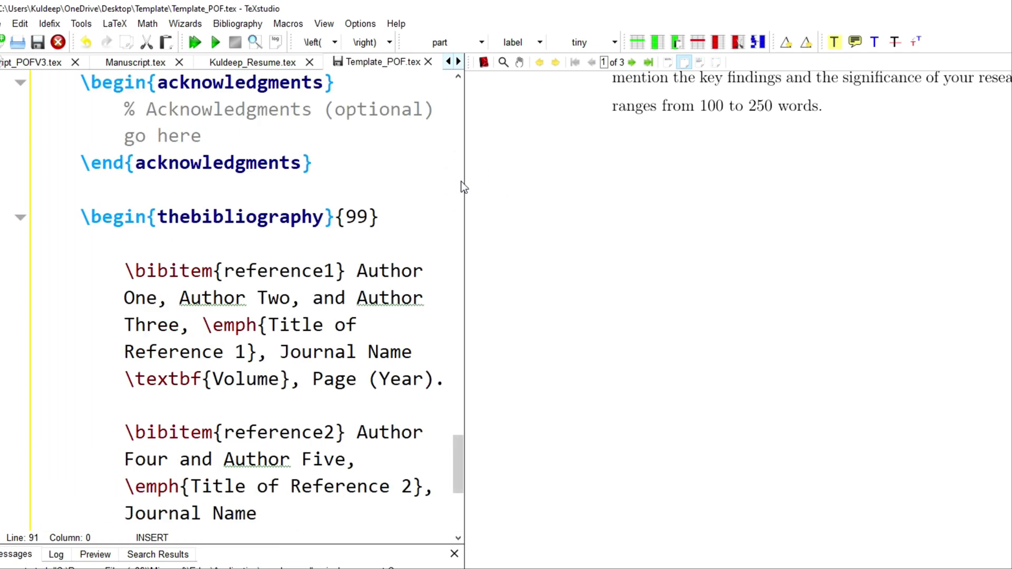
pyautogui.moveTo(463, 181); pyautogui.dragTo(583, 200)
# Step: Change the figure reference in the sentence "As shown in Figure" to \ref{ABC}
pyautogui.scroll(5, 492, 282)
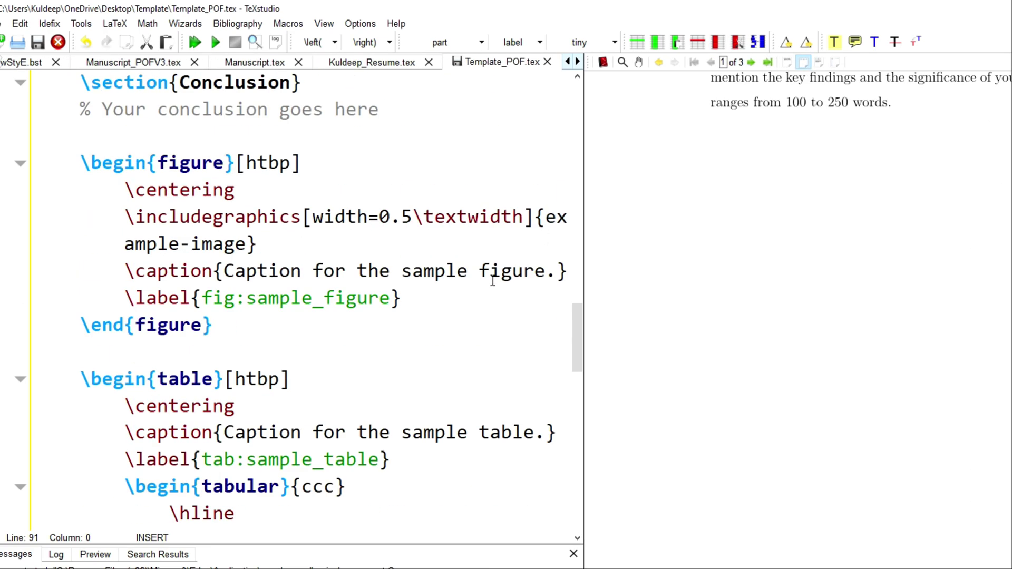
pyautogui.scroll(-5, 492, 282)
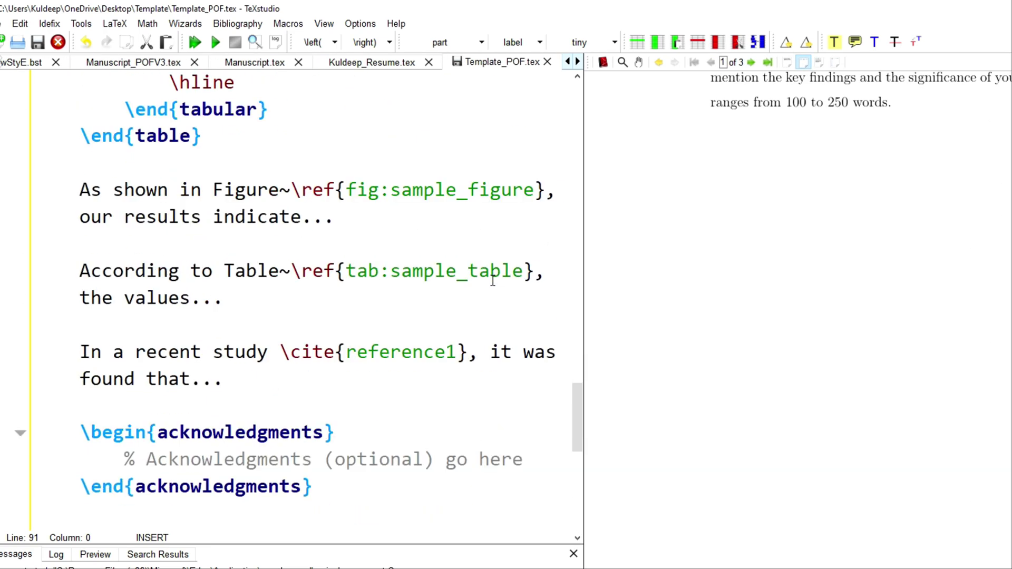
pyautogui.scroll(1, 492, 283)
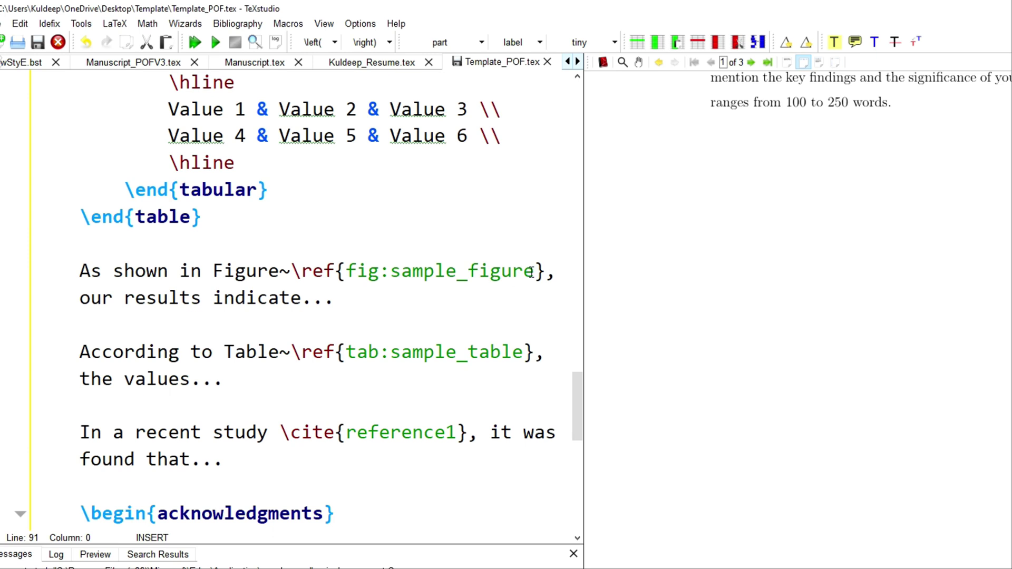
pyautogui.moveTo(535, 272); pyautogui.dragTo(349, 278)
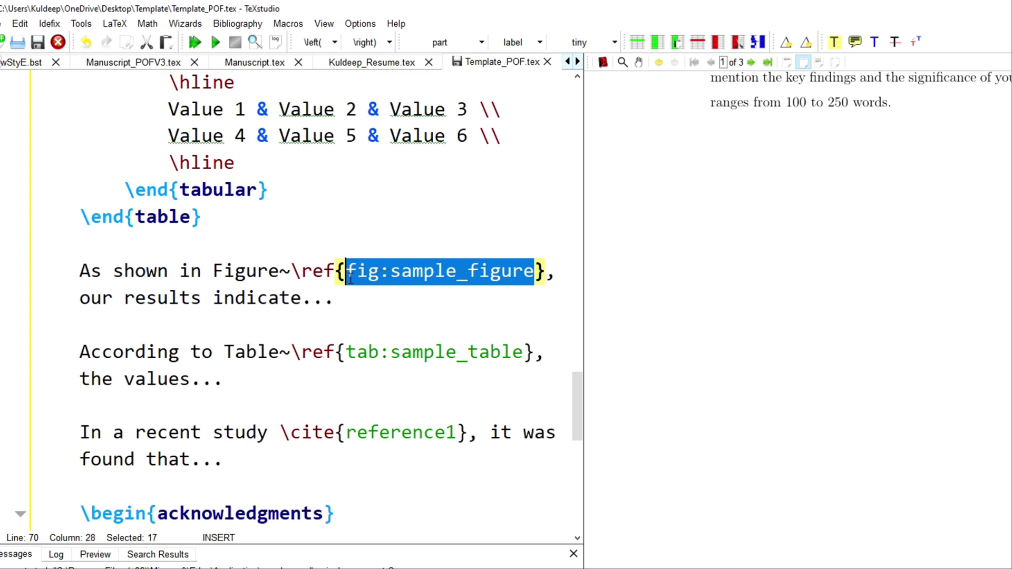
pyautogui.write('ABC')
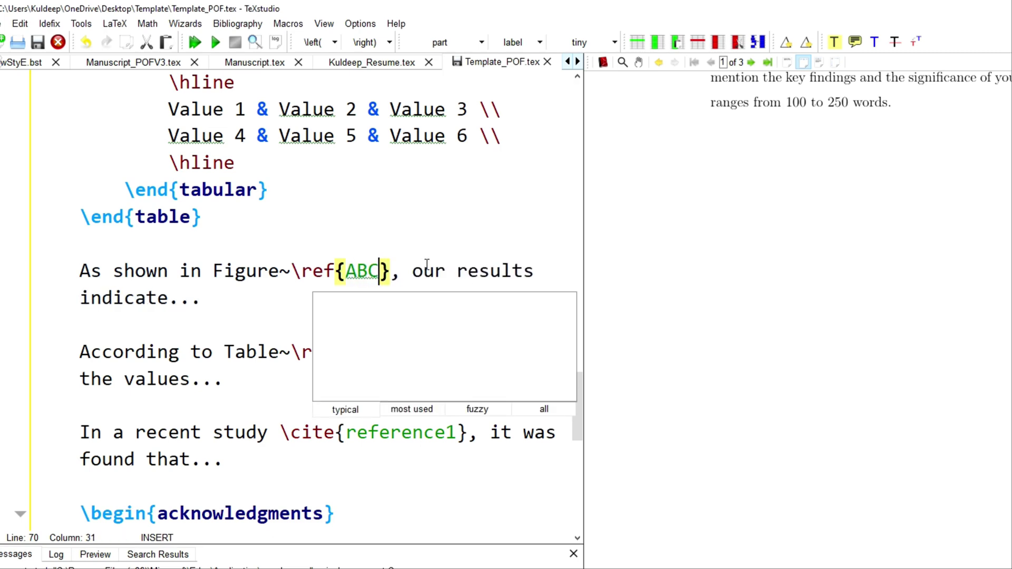
pyautogui.click(427, 266)
# Step: Rename the sample figure's label to ABC in the figure environment after the Conclusion section
pyautogui.scroll(2, 275, 220)
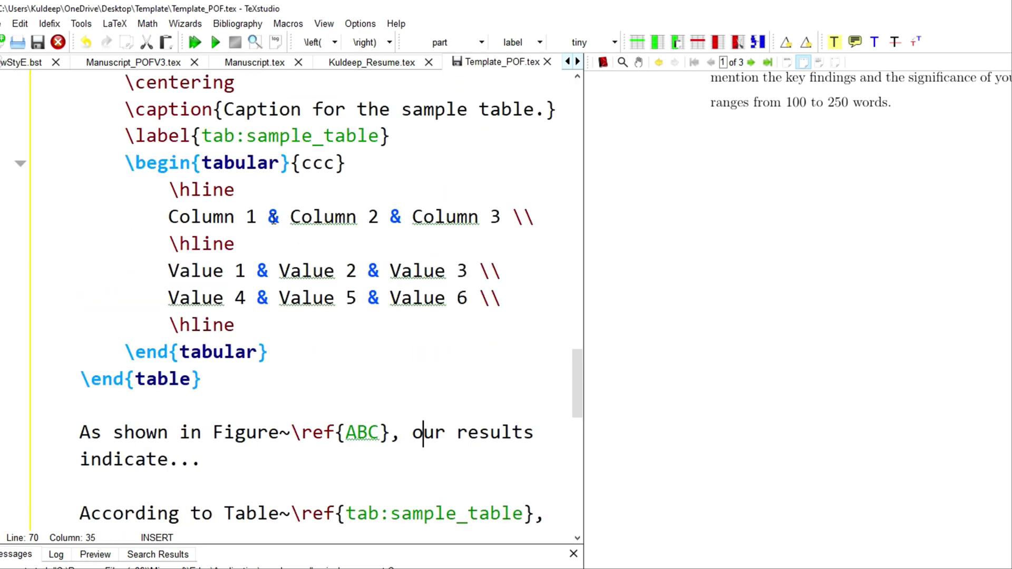
pyautogui.scroll(1, 274, 219)
pyautogui.scroll(15, 338, 220)
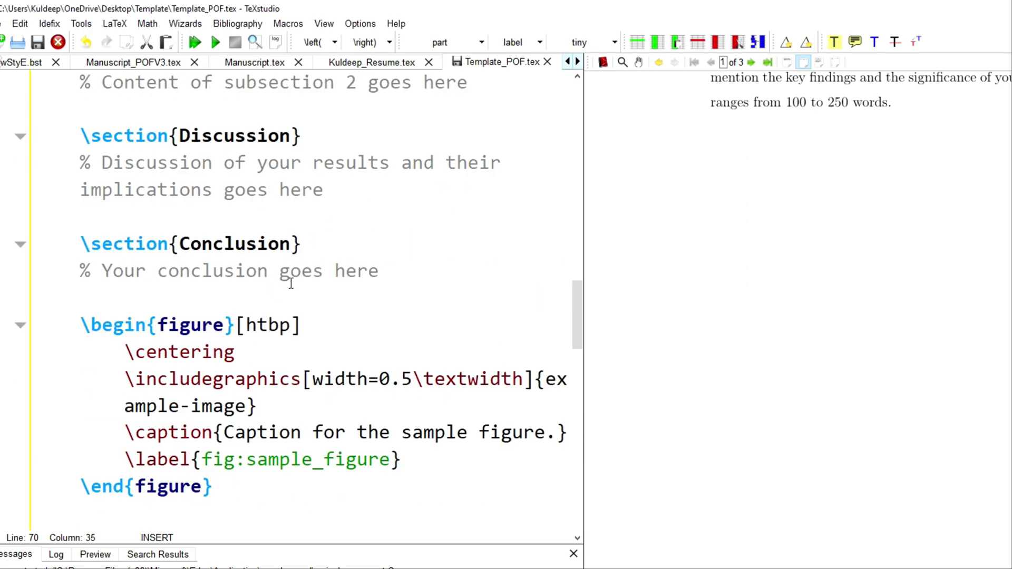
pyautogui.scroll(2, 291, 283)
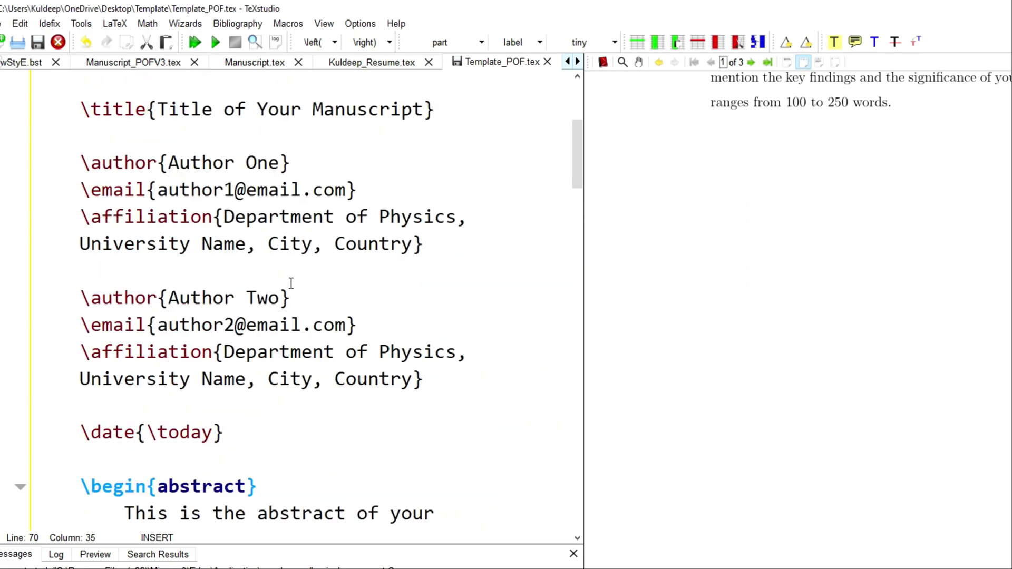
pyautogui.scroll(-16, 291, 283)
pyautogui.scroll(2, 291, 283)
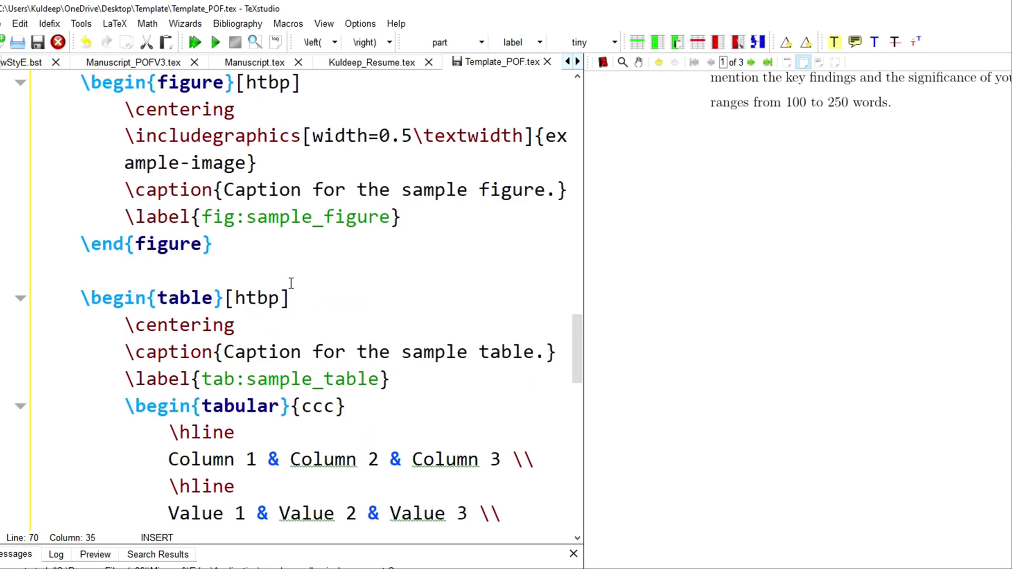
pyautogui.moveTo(391, 298); pyautogui.dragTo(205, 303)
pyautogui.write('ABC')
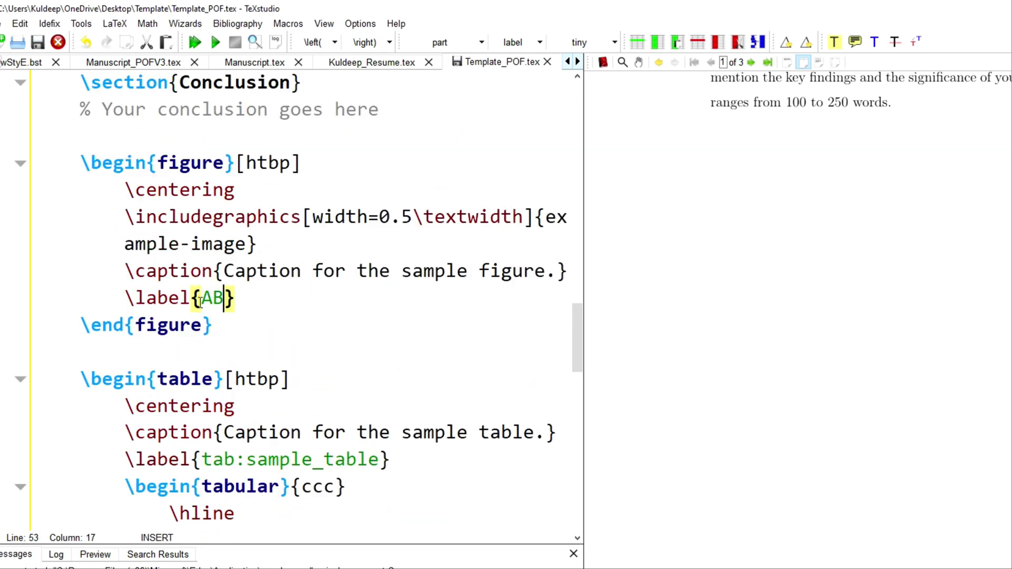
# Step: Replace the example-image file name in the sample figure's \includegraphics command with ABC
pyautogui.moveTo(236, 245); pyautogui.dragTo(546, 217)
pyautogui.write('ABC')
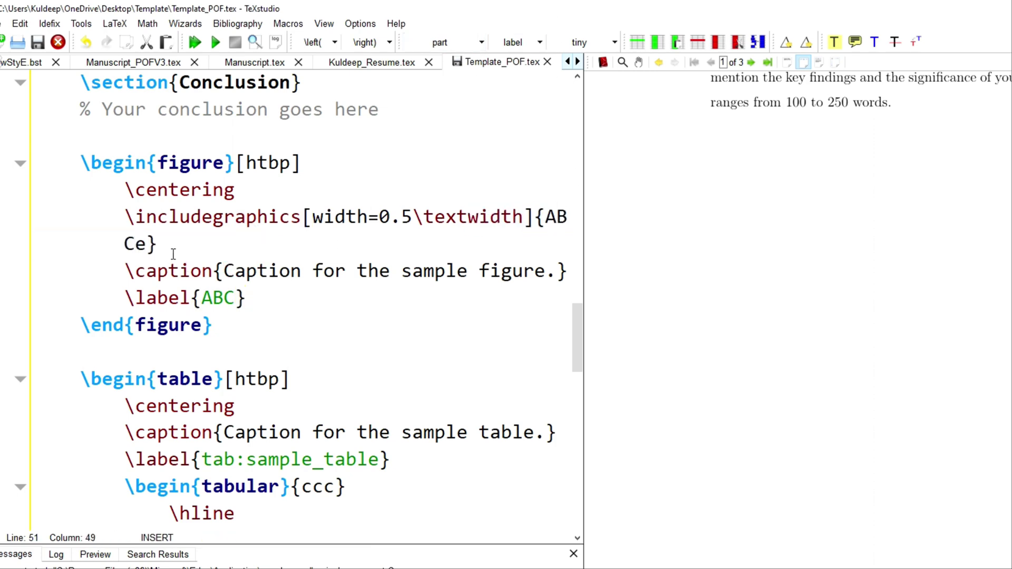
pyautogui.press('Delete')
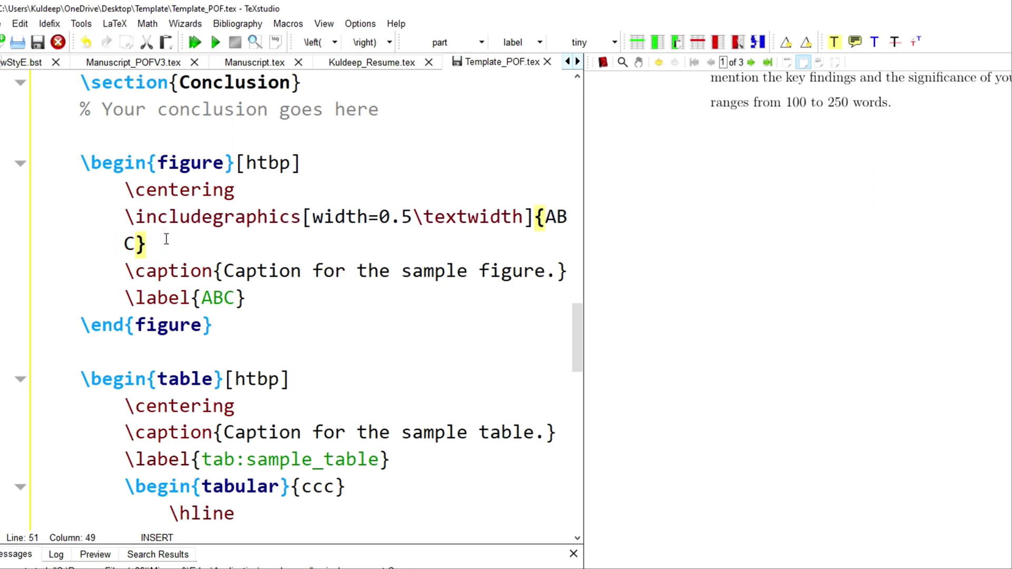
# Step: Compile Template_POF.tex, switching to Adobe Acrobat to release the open Template_POF.pdf and returning to TeXstudio to compile again
pyautogui.click(194, 42)
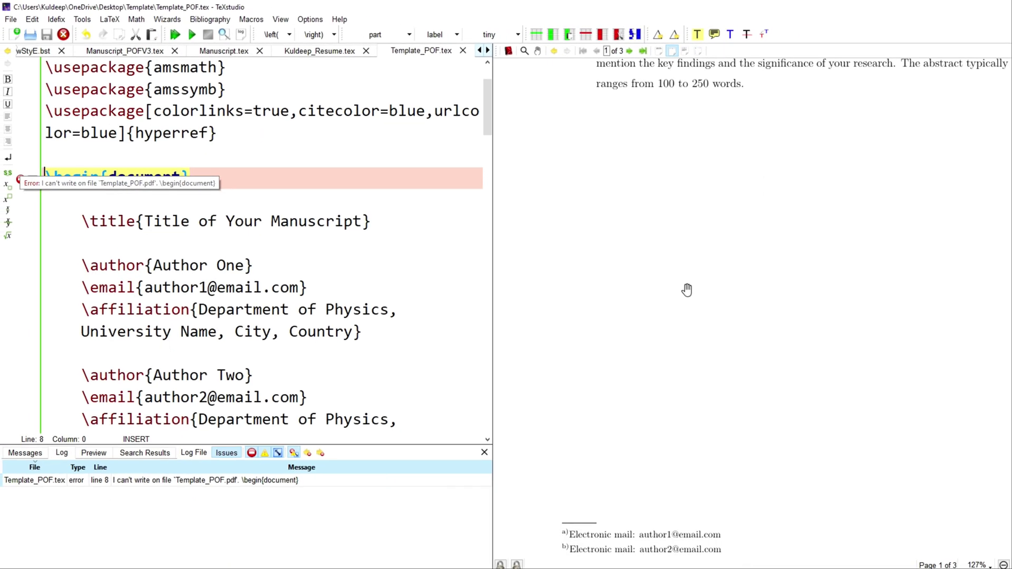
pyautogui.click(234, 190)
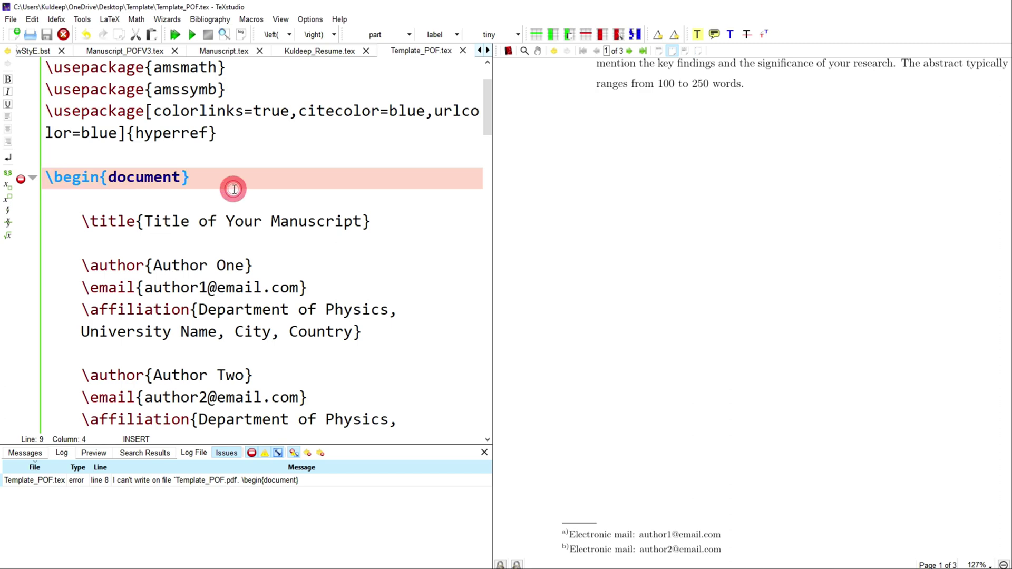
pyautogui.hotkey('alt', 'Tab')
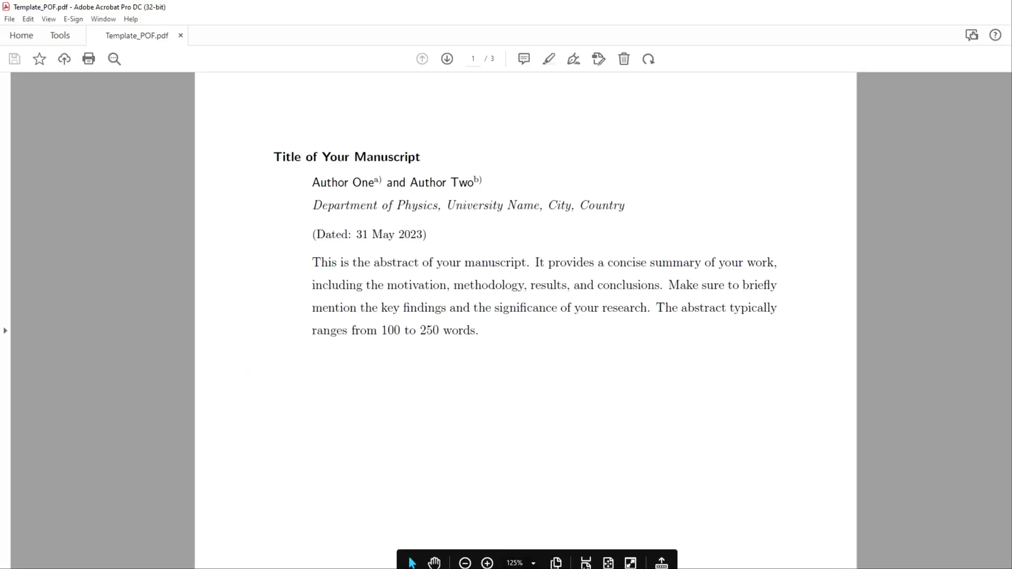
pyautogui.hotkey('alt', 'Tab')
pyautogui.press('F5')
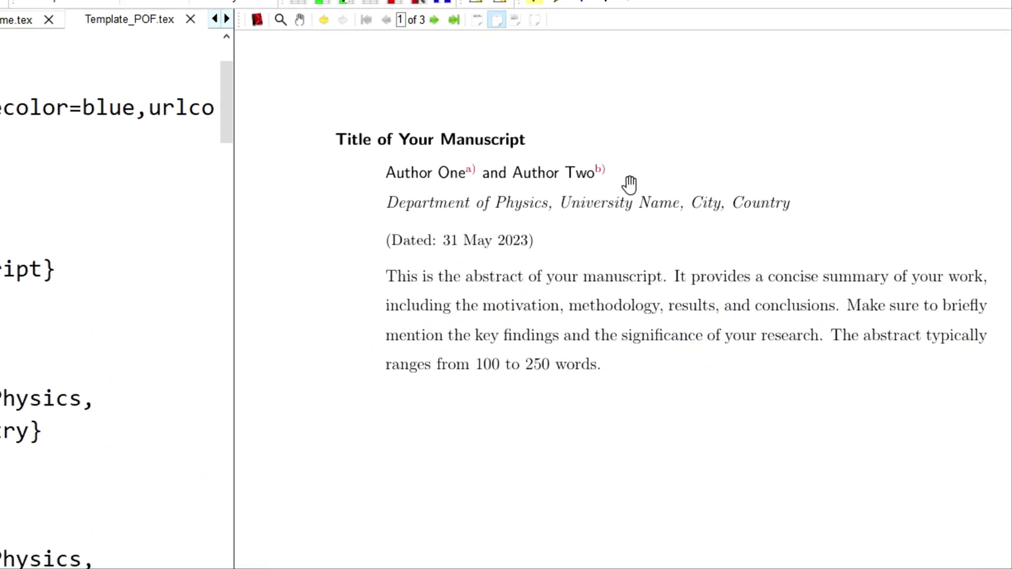
# Step: Examine the compiled PDF's title page, section headings, figure and table cross-references, citation and reference list
pyautogui.scroll(-10, 482, 199)
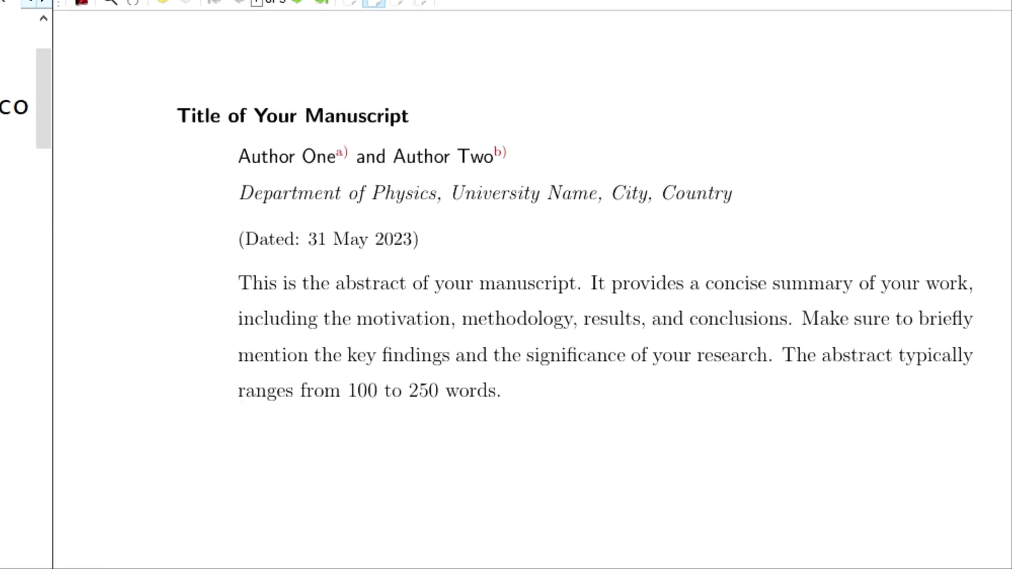
pyautogui.scroll(-15, 532, 288)
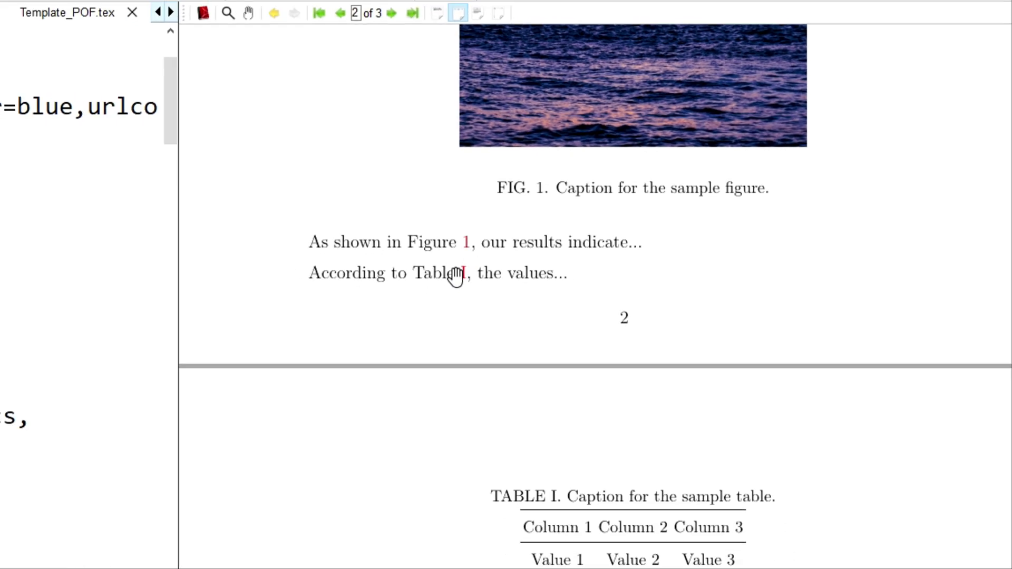
pyautogui.scroll(-10, 498, 183)
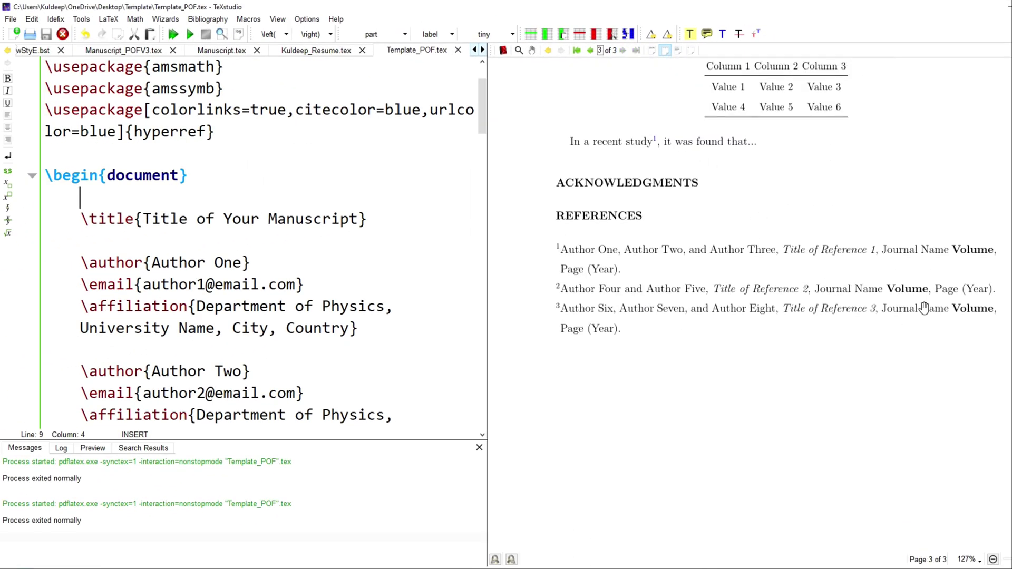
pyautogui.scroll(5, 737, 249)
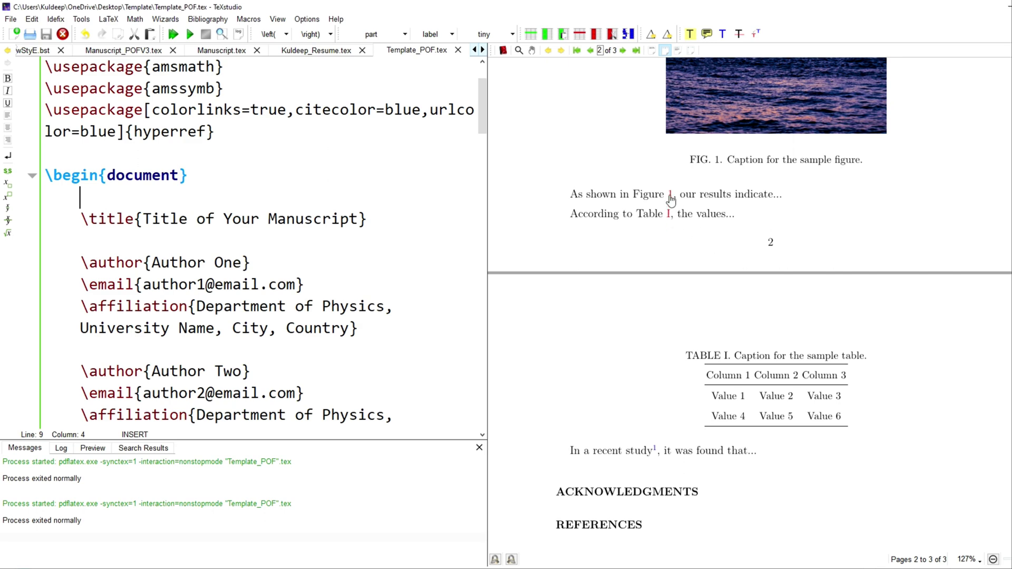
pyautogui.scroll(15, 744, 267)
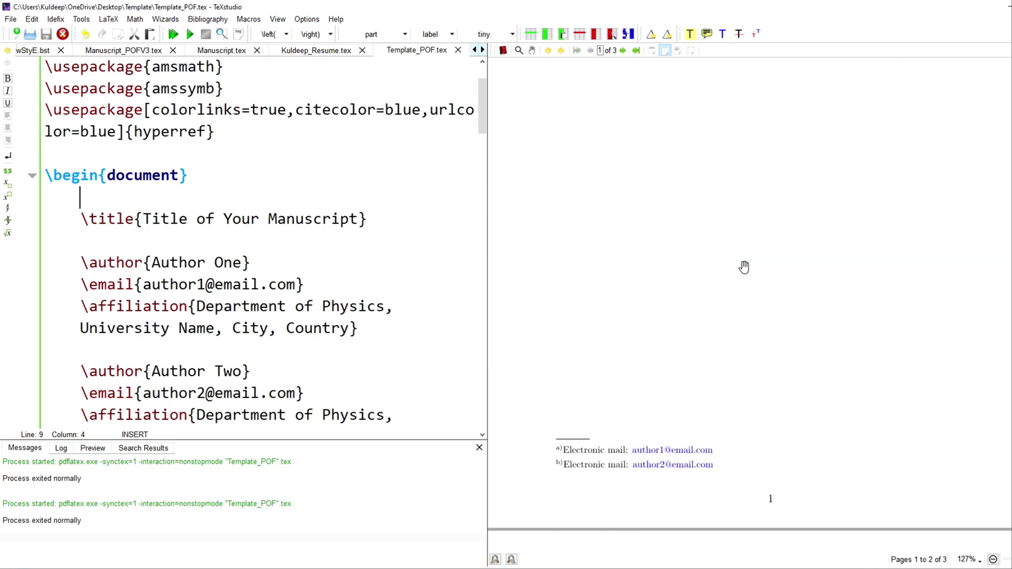
pyautogui.scroll(-10, 722, 258)
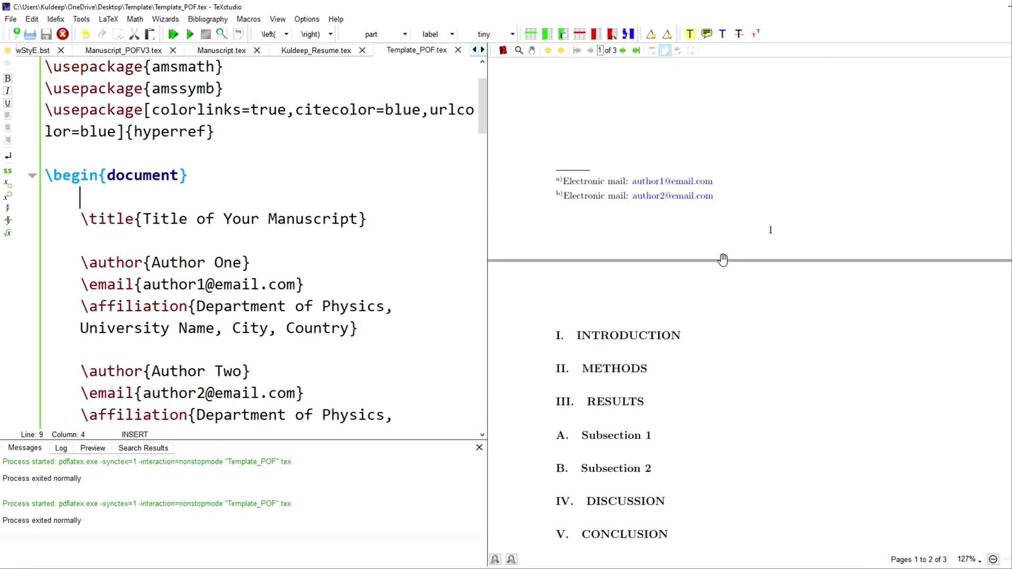
pyautogui.scroll(-10, 802, 347)
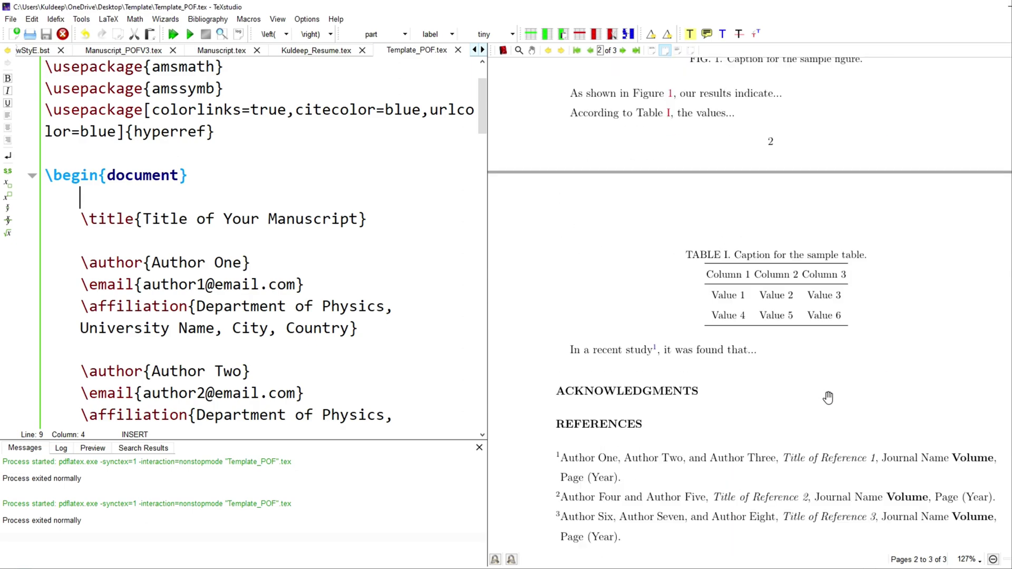
pyautogui.scroll(-1, 752, 417)
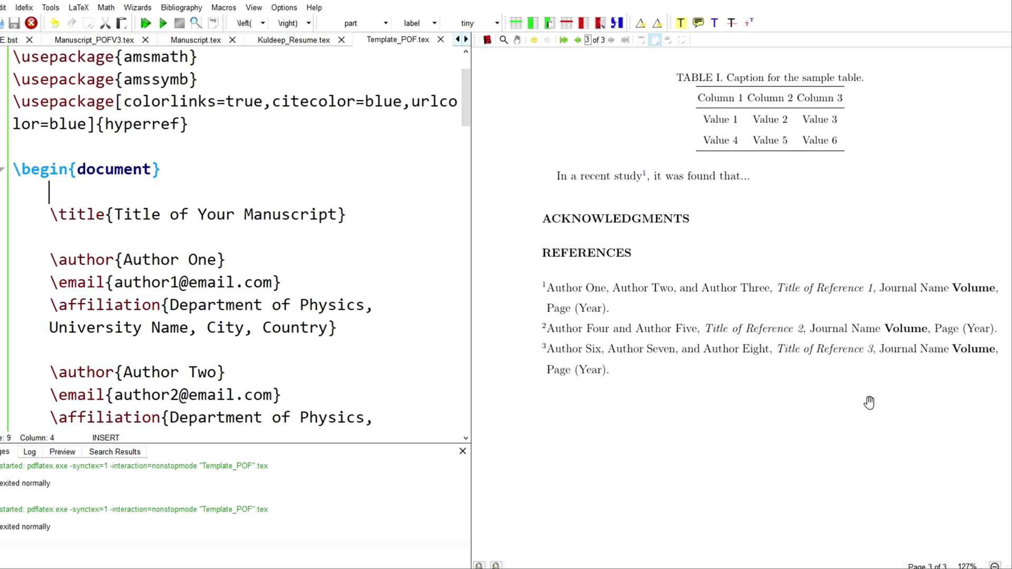